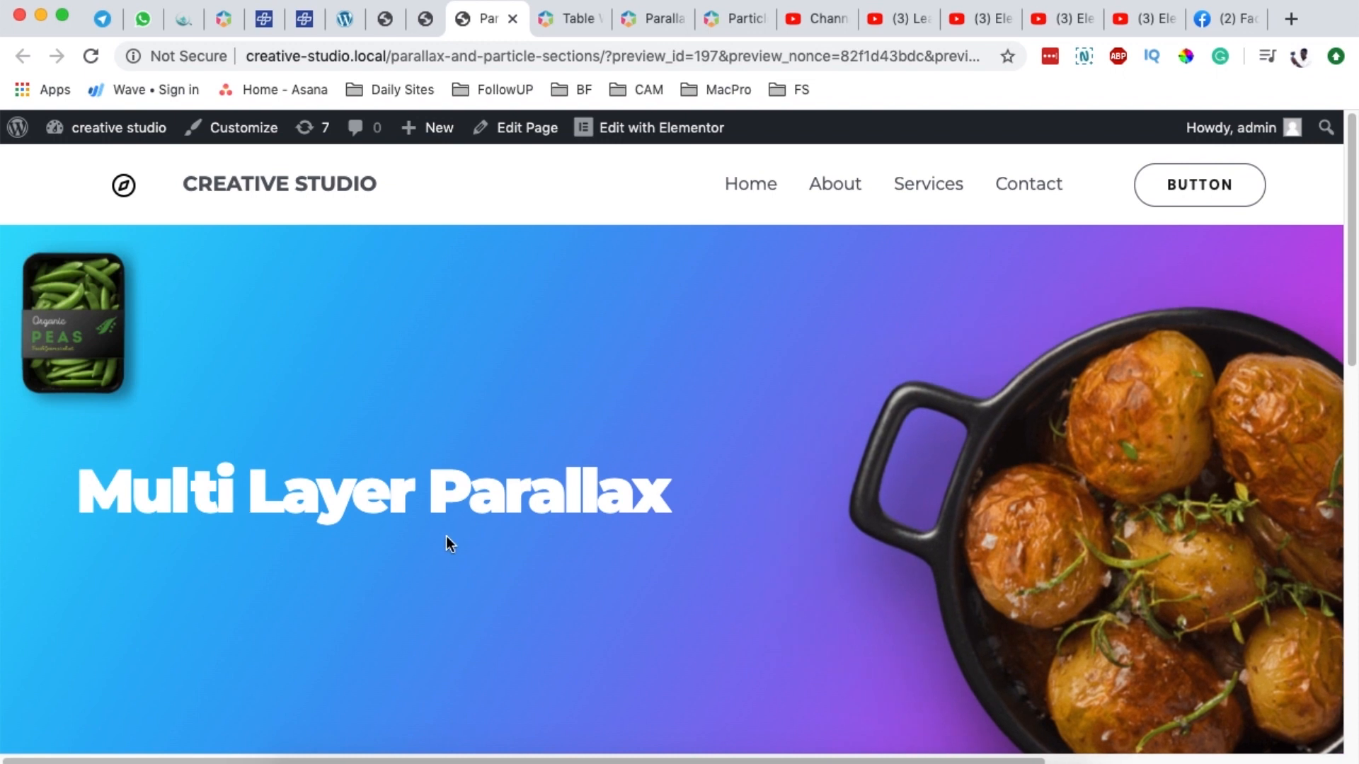
Step: Examine the Multi Layer Parallax and Parallax Scroll + Opacity sections on the preview page while scrolling through it
scroll(448, 537, "down", 1)
scroll(450, 536, "down", 4)
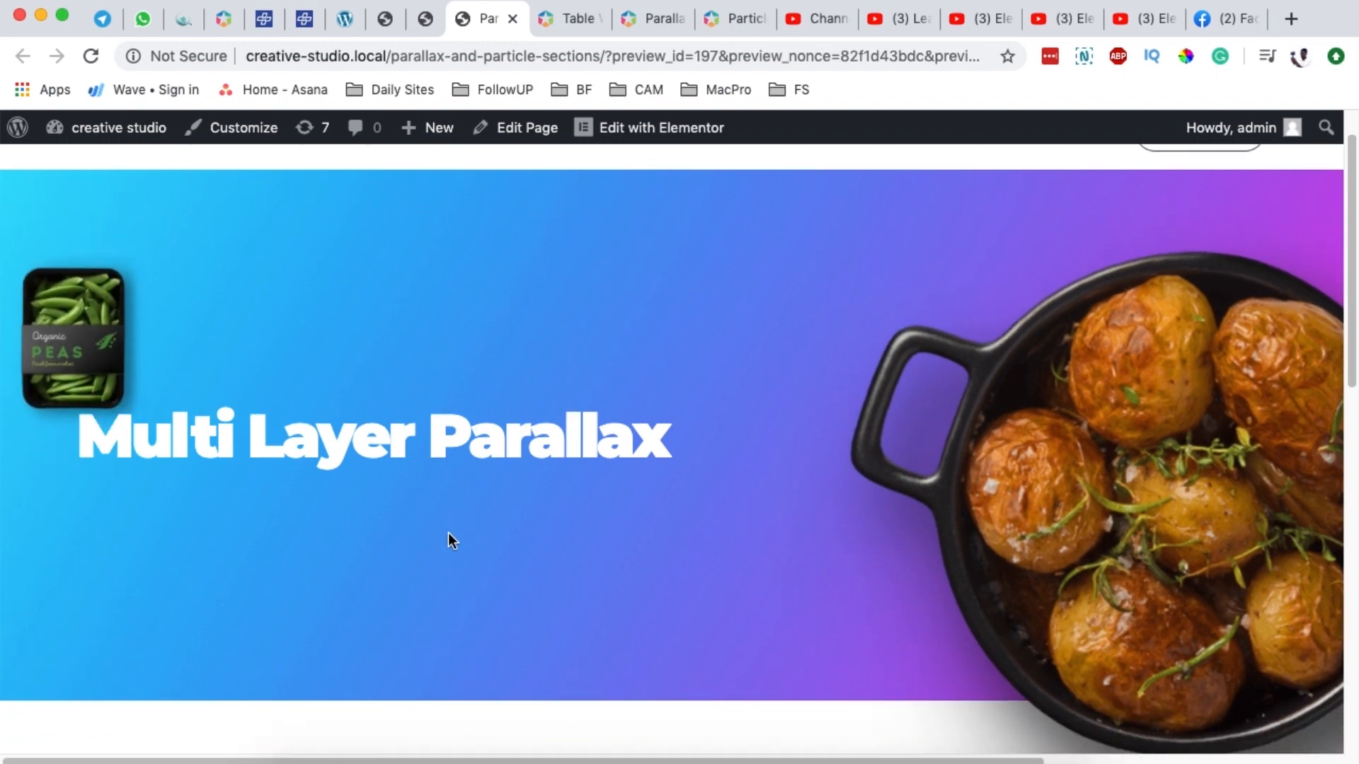
scroll(448, 538, "down", 5)
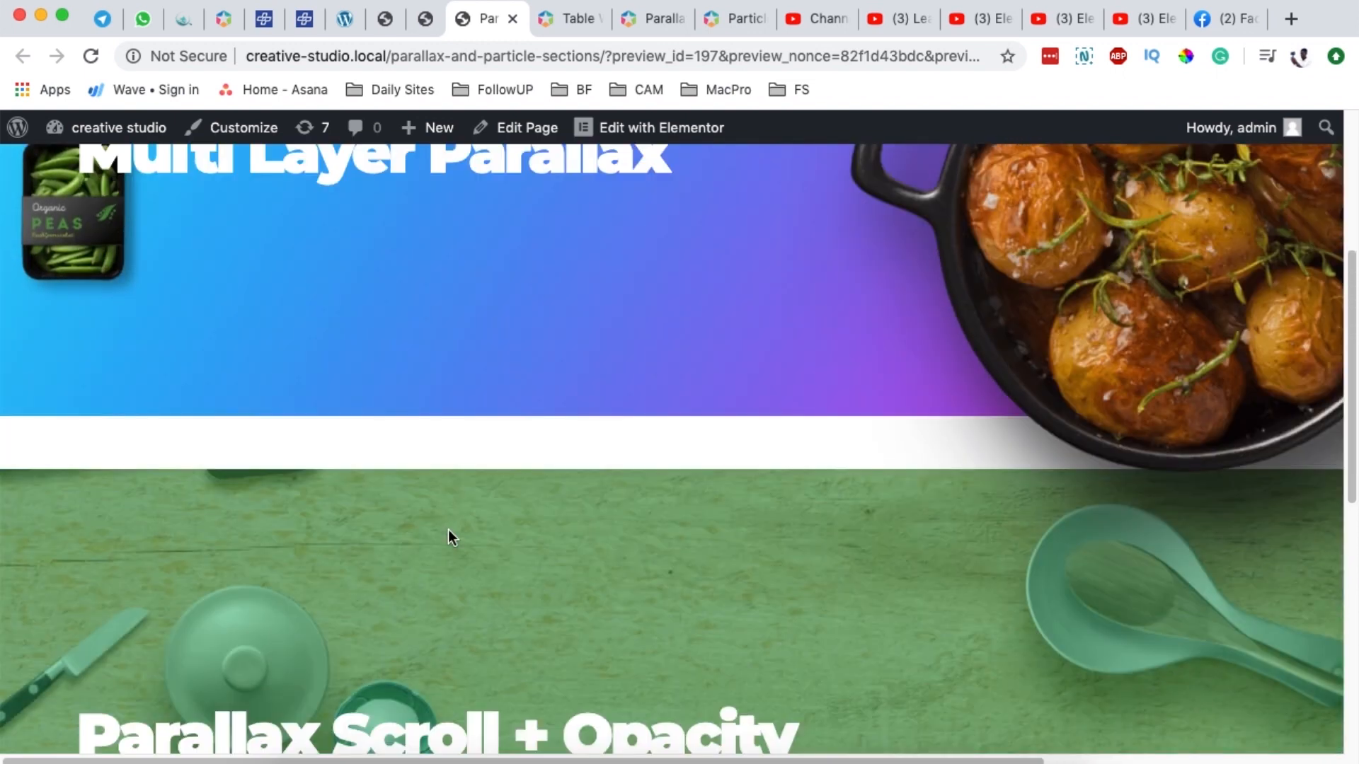
scroll(448, 538, "up", 10)
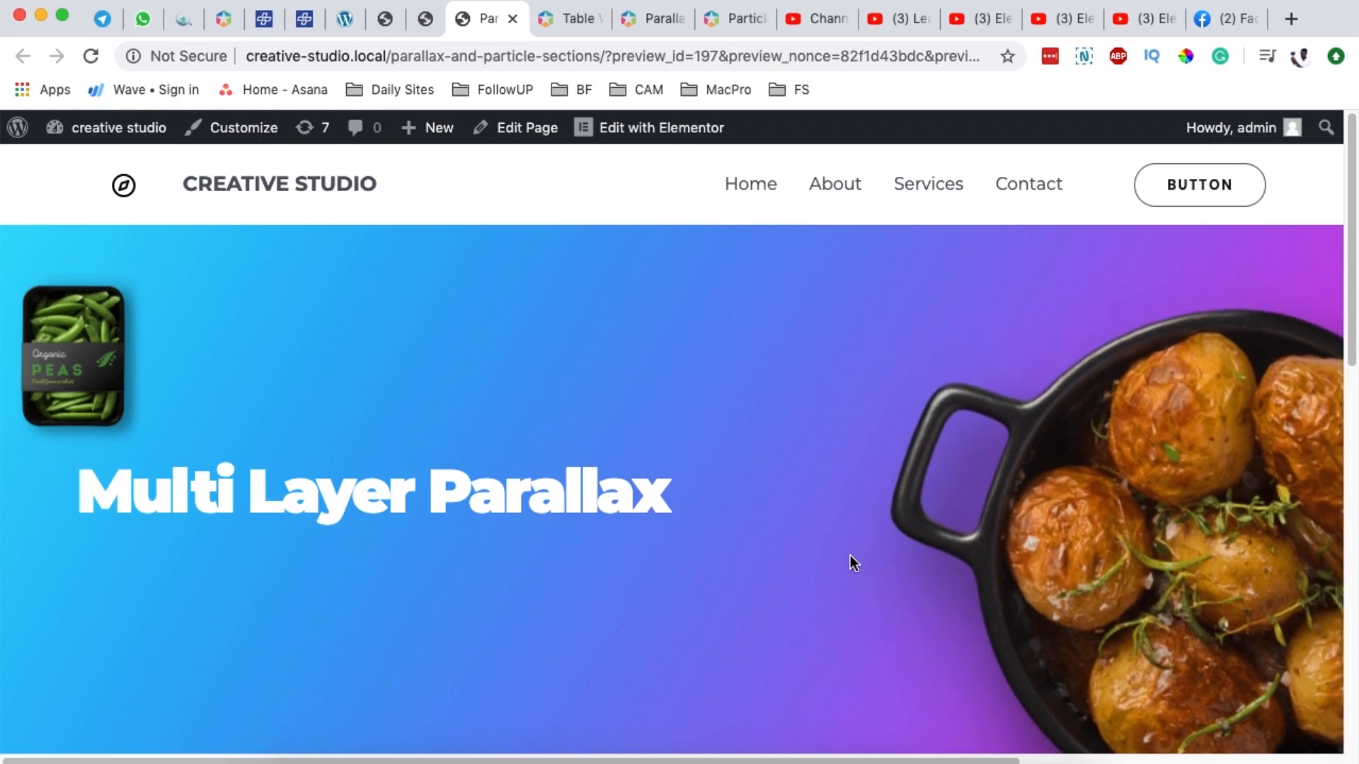
scroll(850, 555, "down", 5)
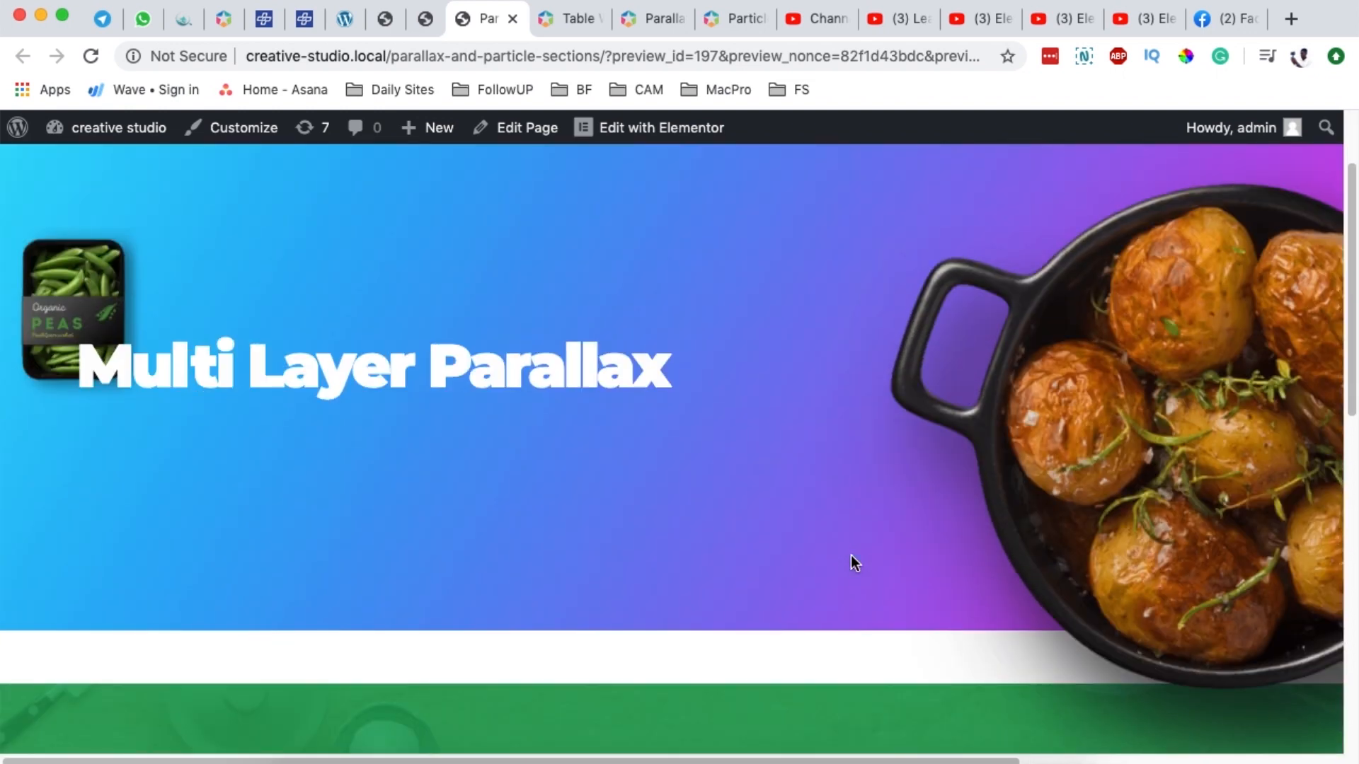
scroll(851, 556, "down", 5)
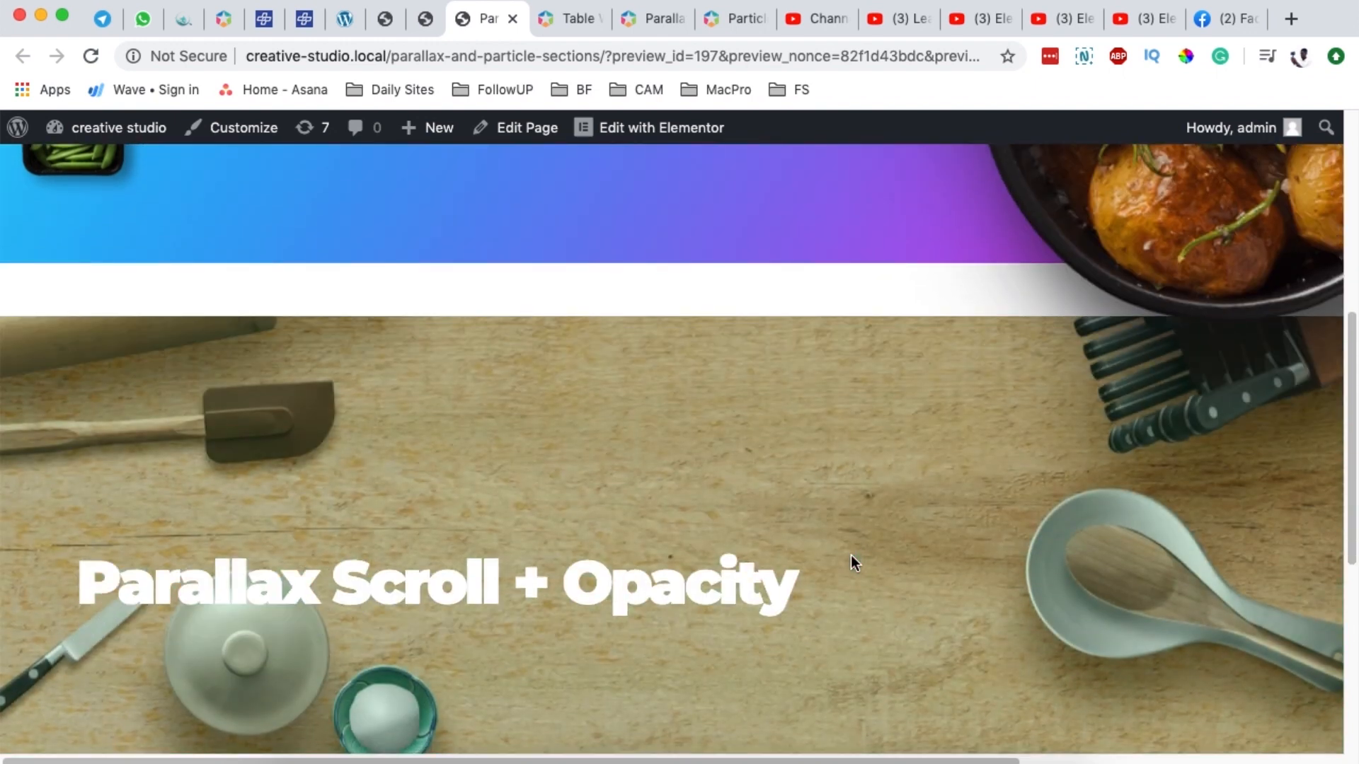
scroll(851, 555, "up", 10)
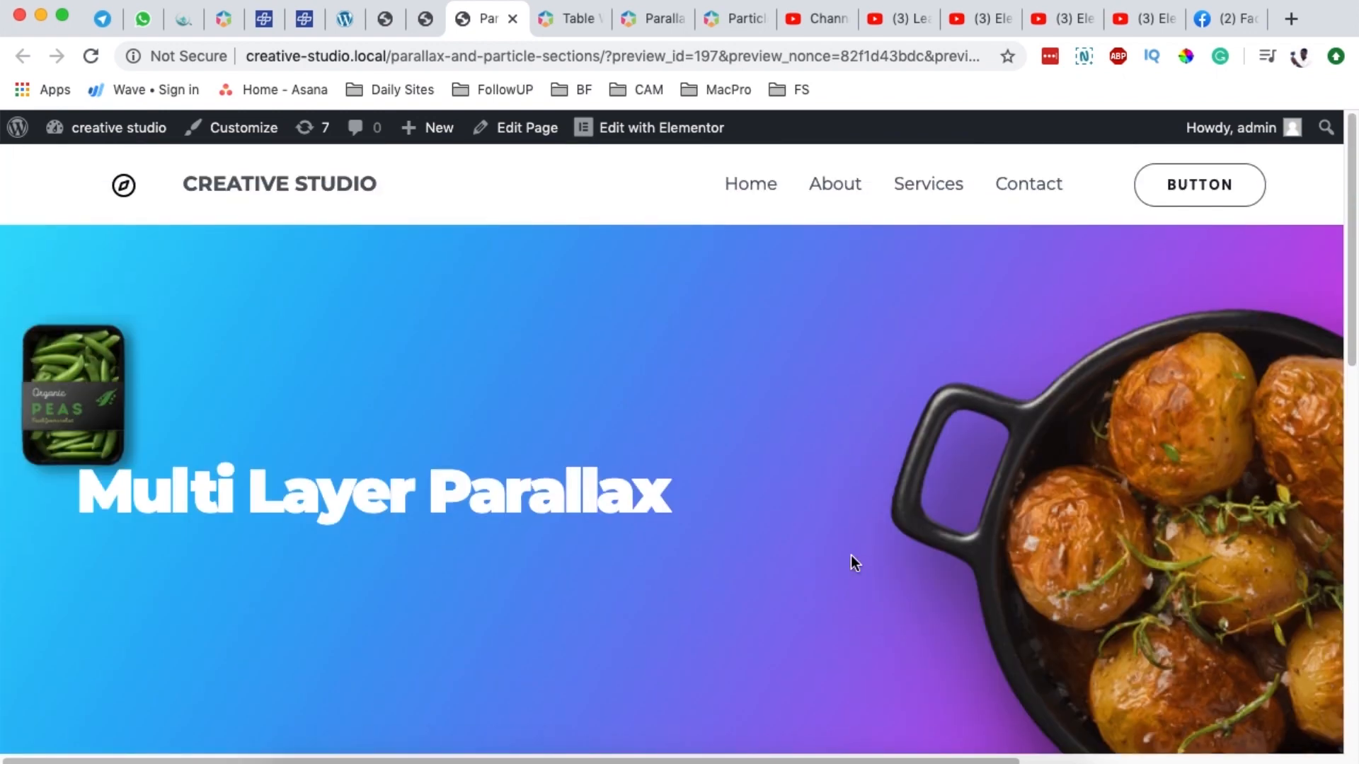
scroll(847, 602, "down", 3)
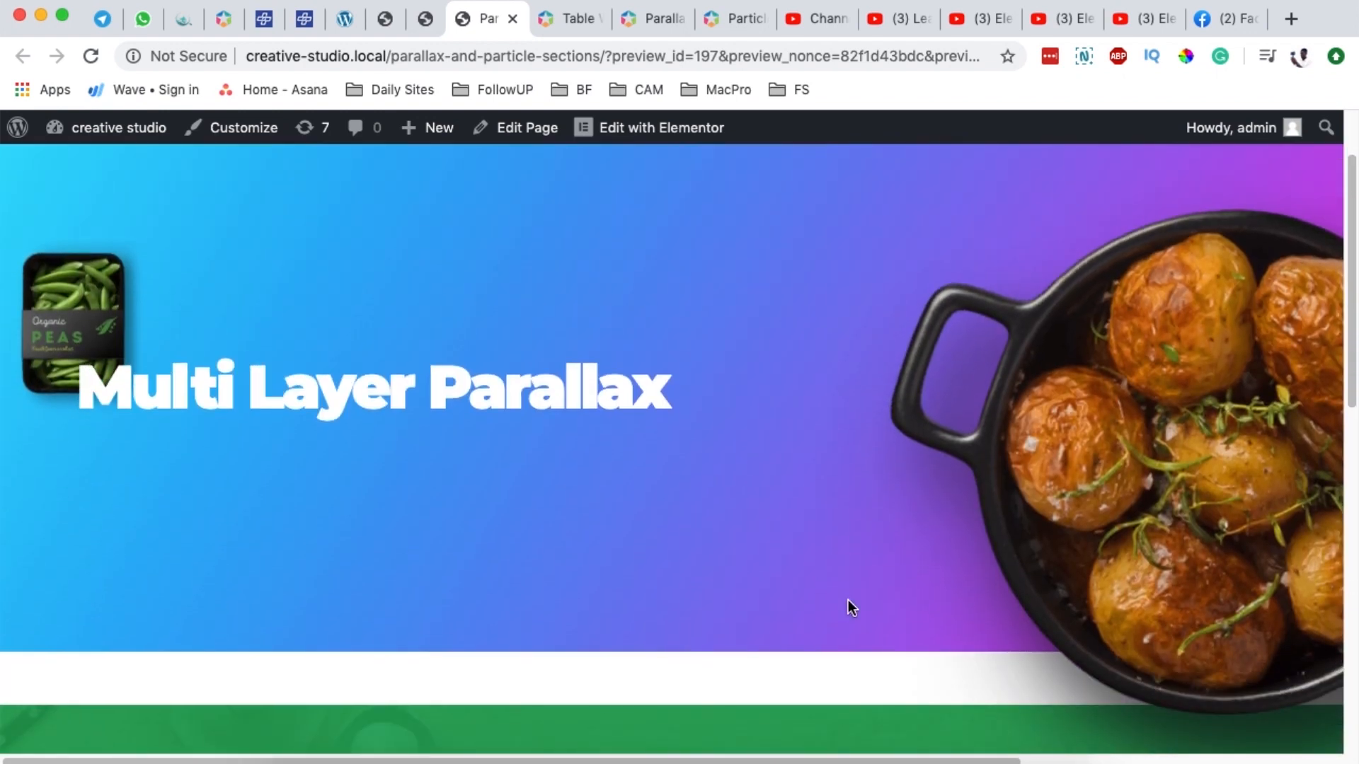
scroll(848, 602, "down", 4)
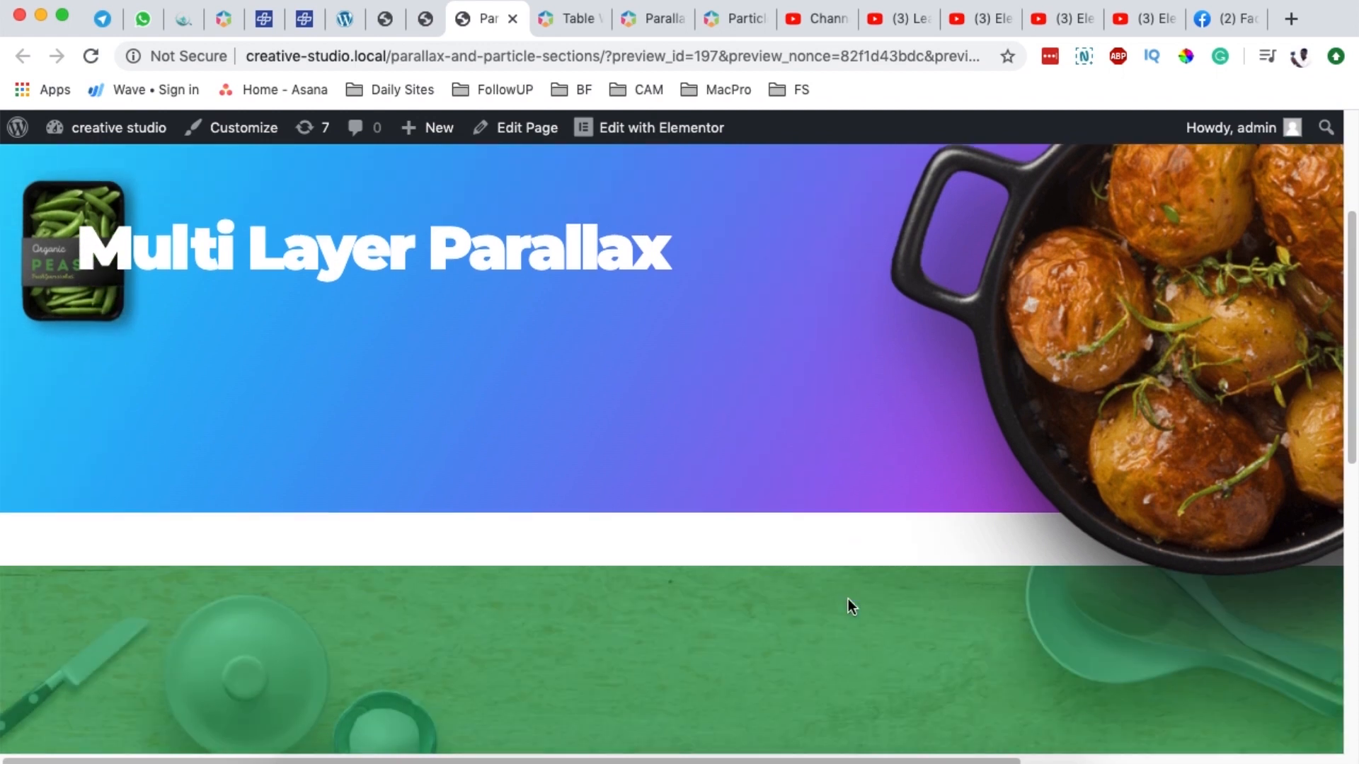
scroll(850, 600, "down", 4)
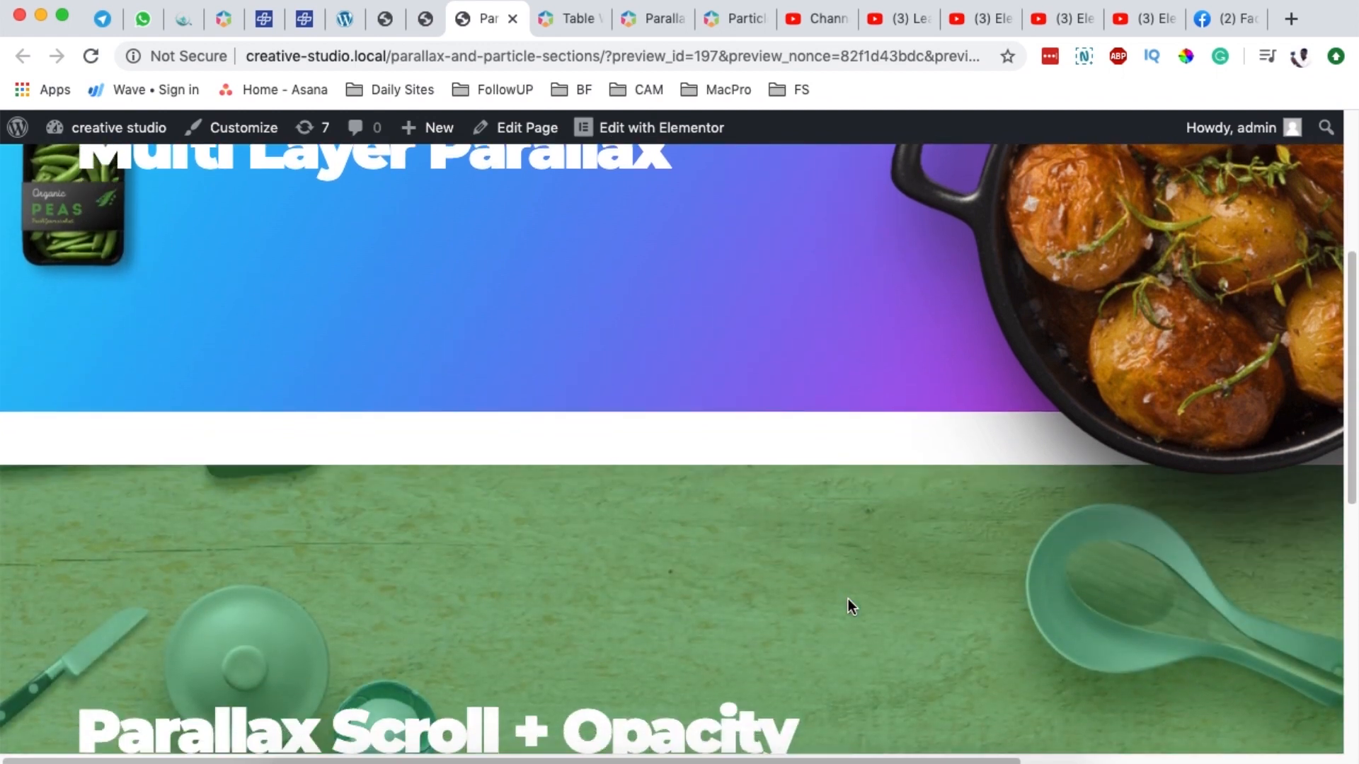
scroll(848, 600, "down", 4)
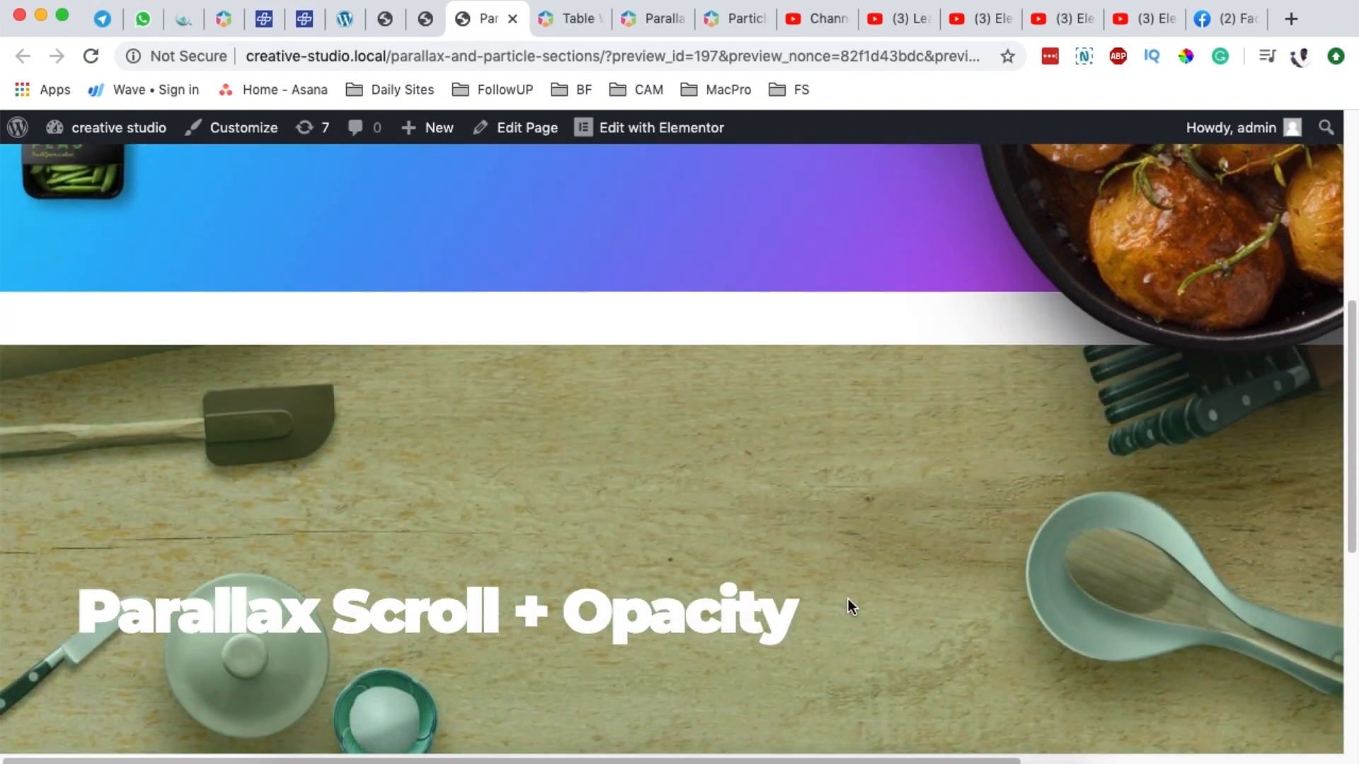
scroll(848, 598, "down", 2)
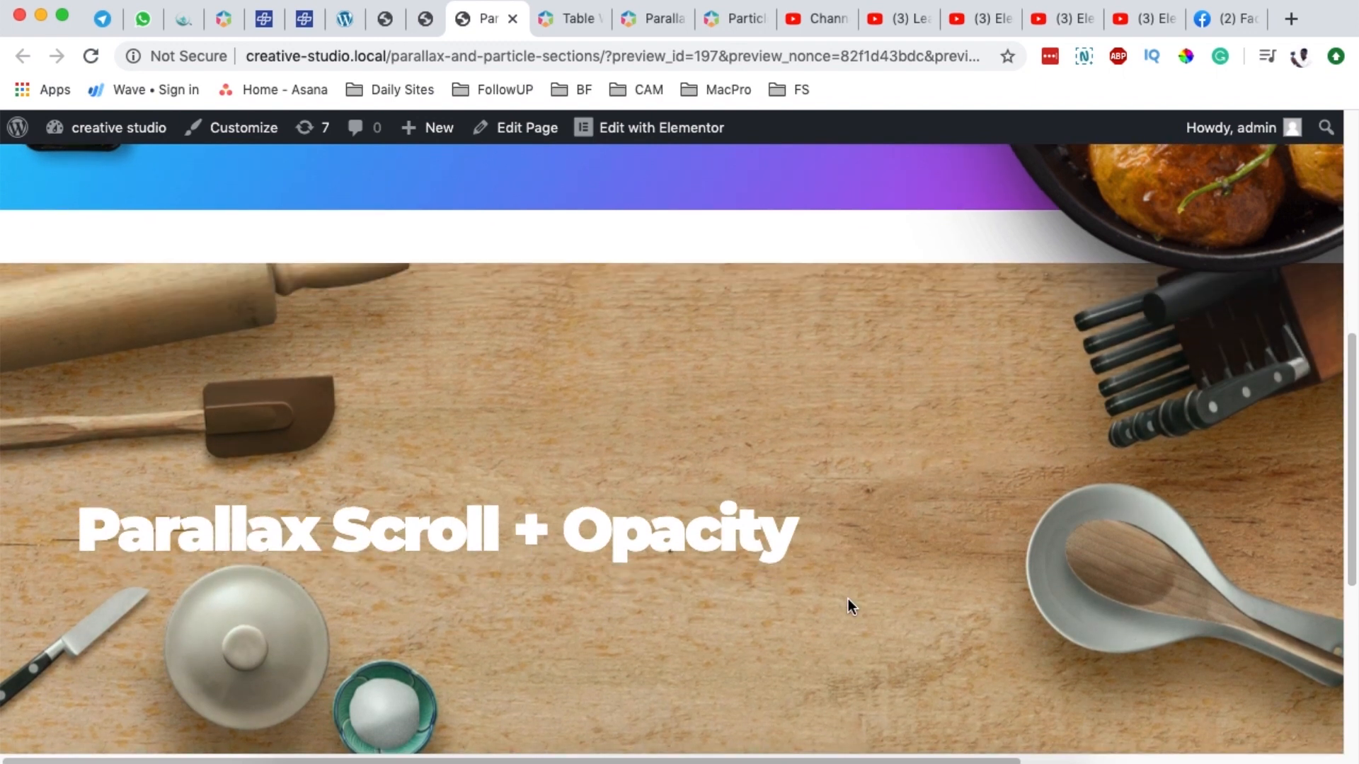
scroll(848, 599, "down", 5)
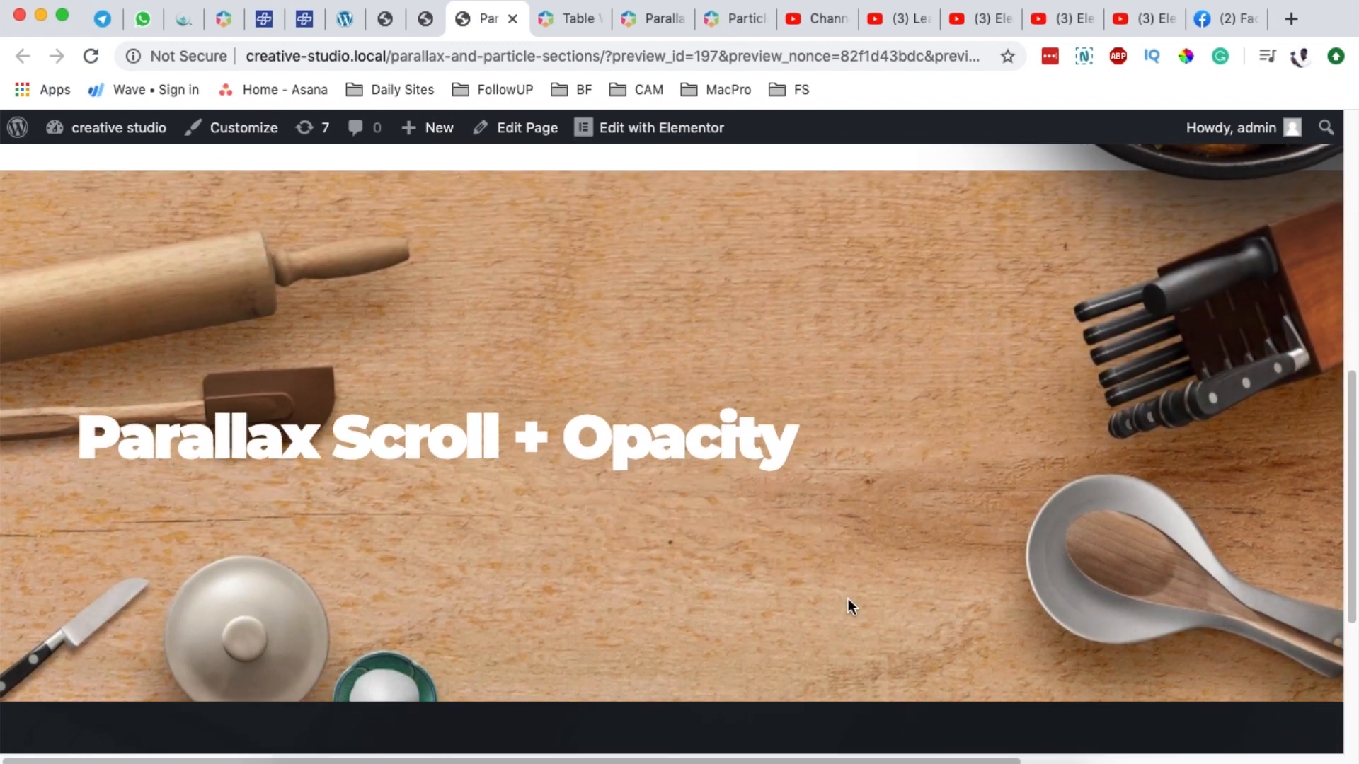
scroll(848, 599, "down", 3)
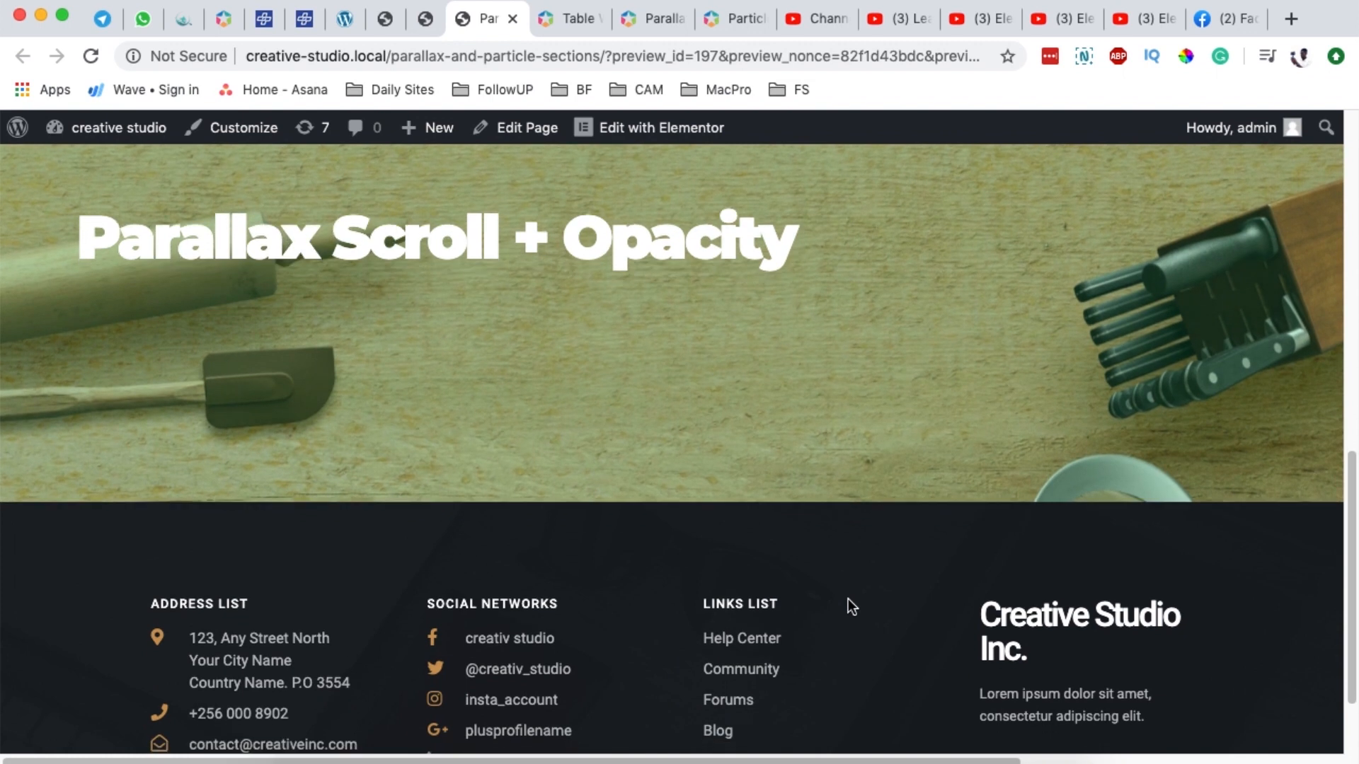
scroll(848, 598, "down", 3)
scroll(848, 598, "up", 20)
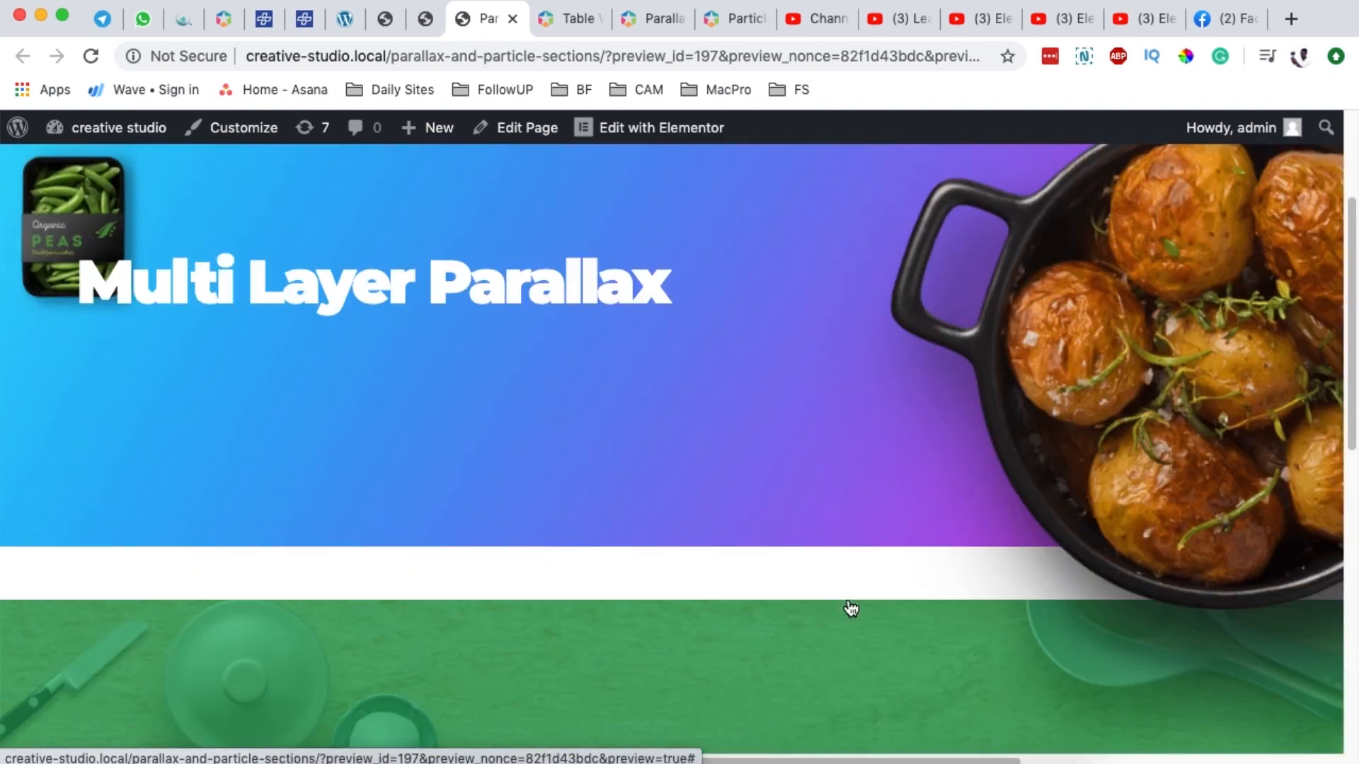
scroll(848, 596, "up", 3)
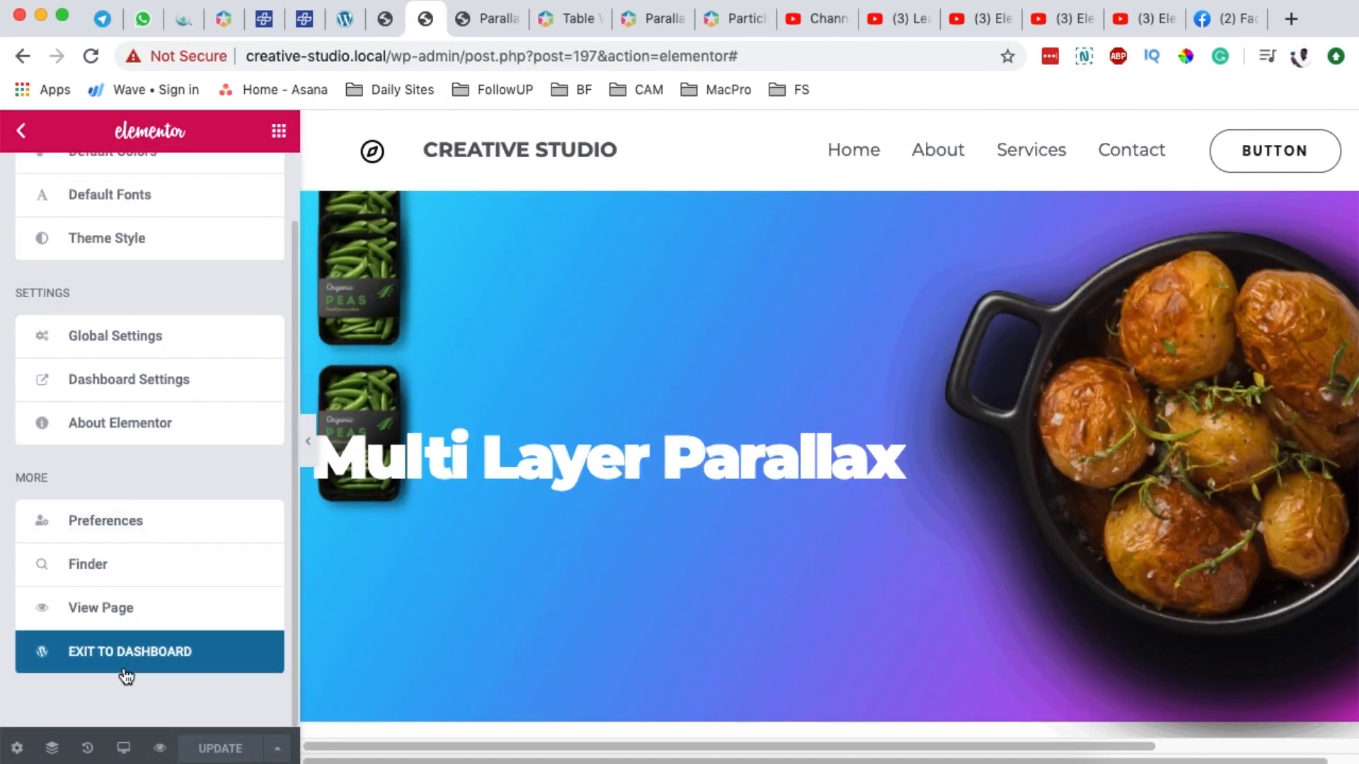
Step: Open the WordPress dashboard in a separate browser tab and bring up the list of installed plugins
left_click(142, 613, "super")
left_click(473, 19)
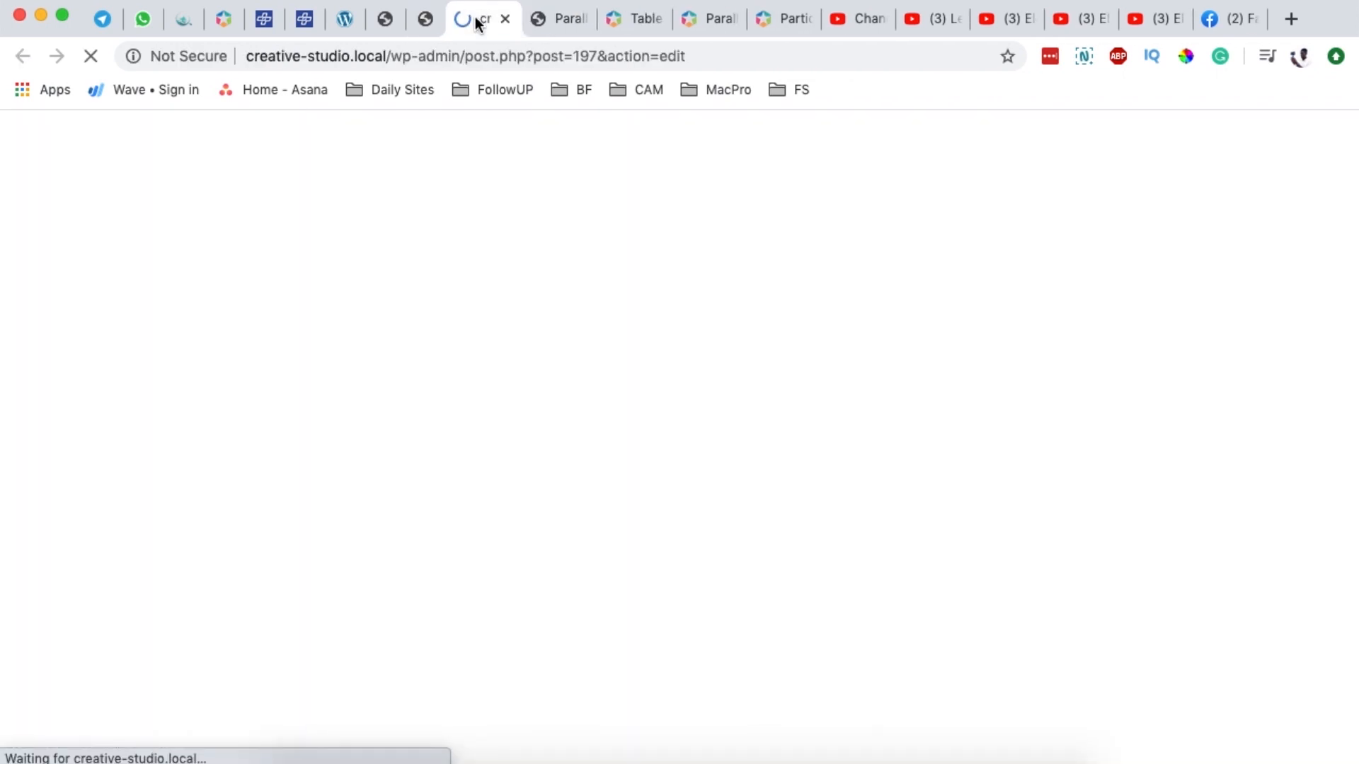
scroll(670, 371, "down", 2)
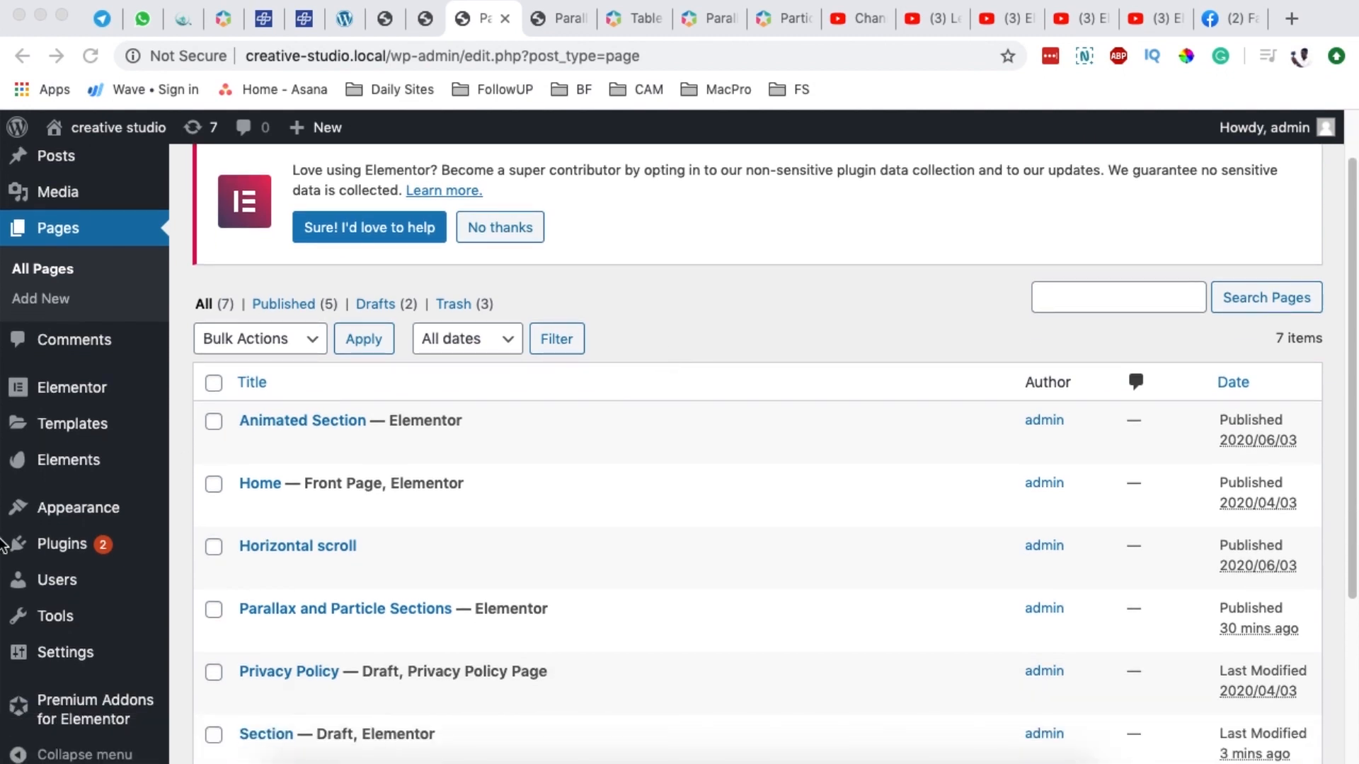
left_click(81, 547)
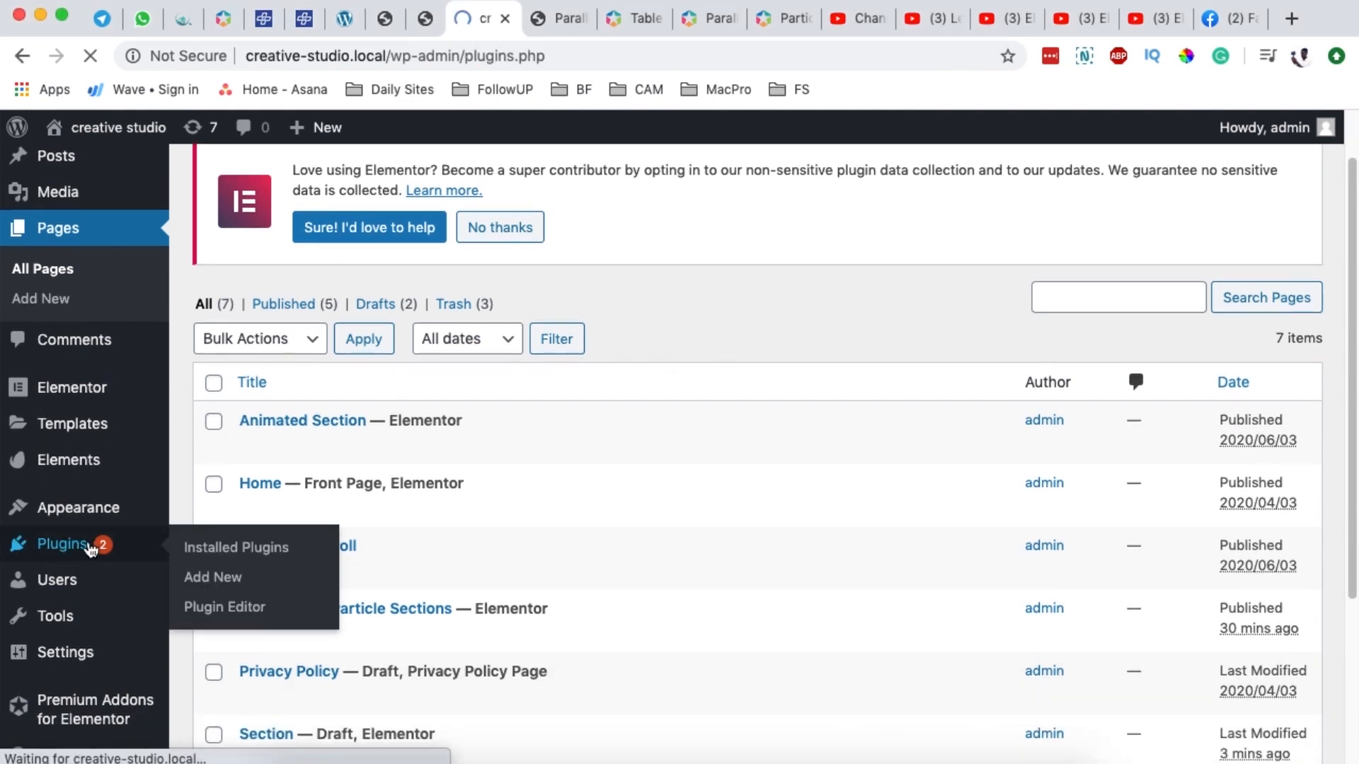
scroll(622, 559, "down", 5)
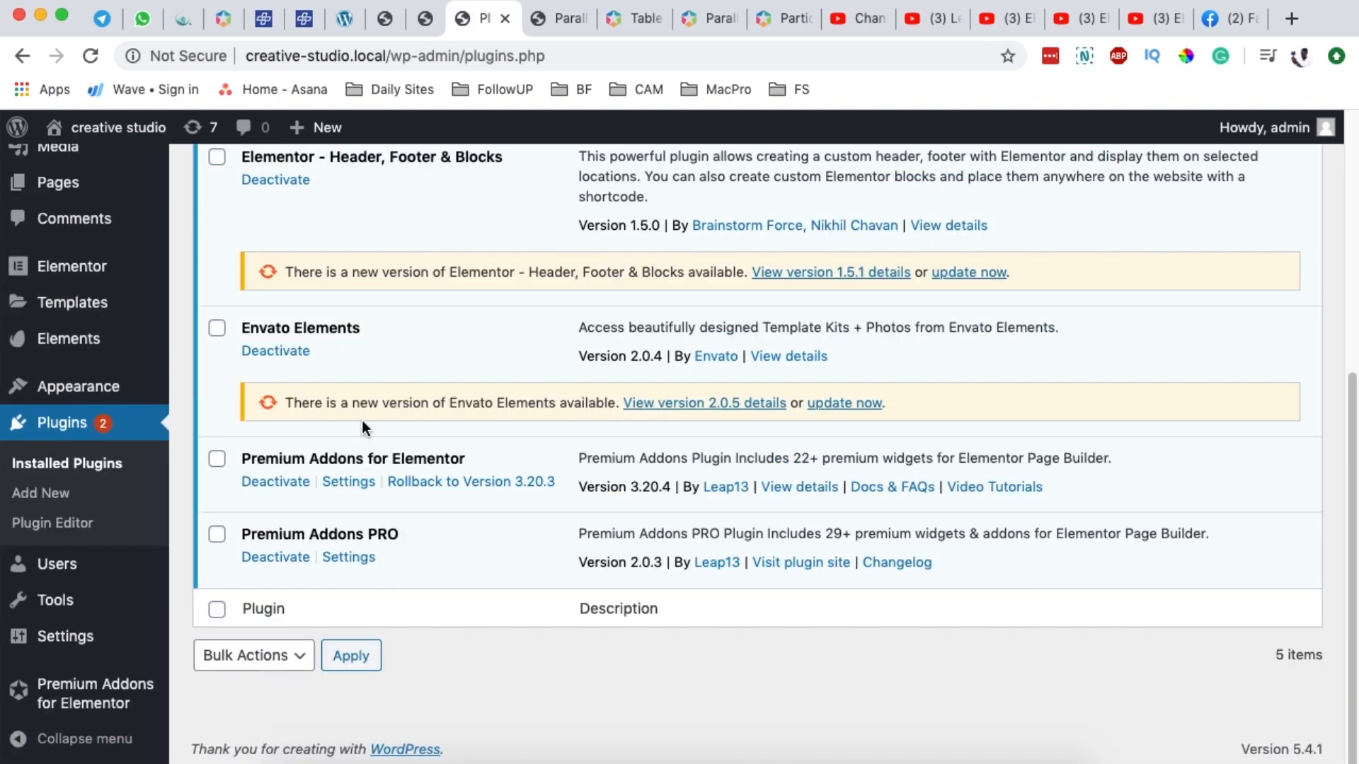
Step: Look at the Premium Addons website and check the Premium Addons for Elementor and Premium Addons PRO entries among the installed plugins
left_click(223, 19)
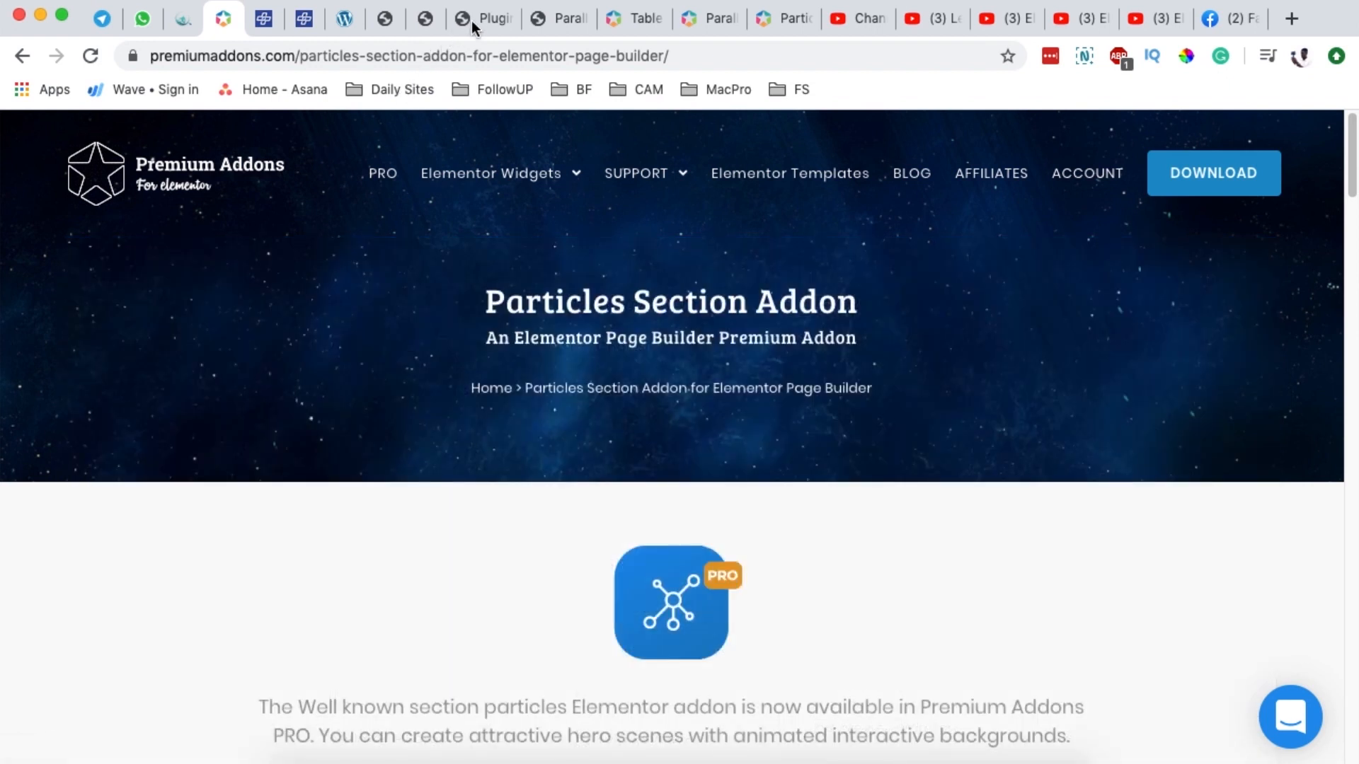
left_click(472, 19)
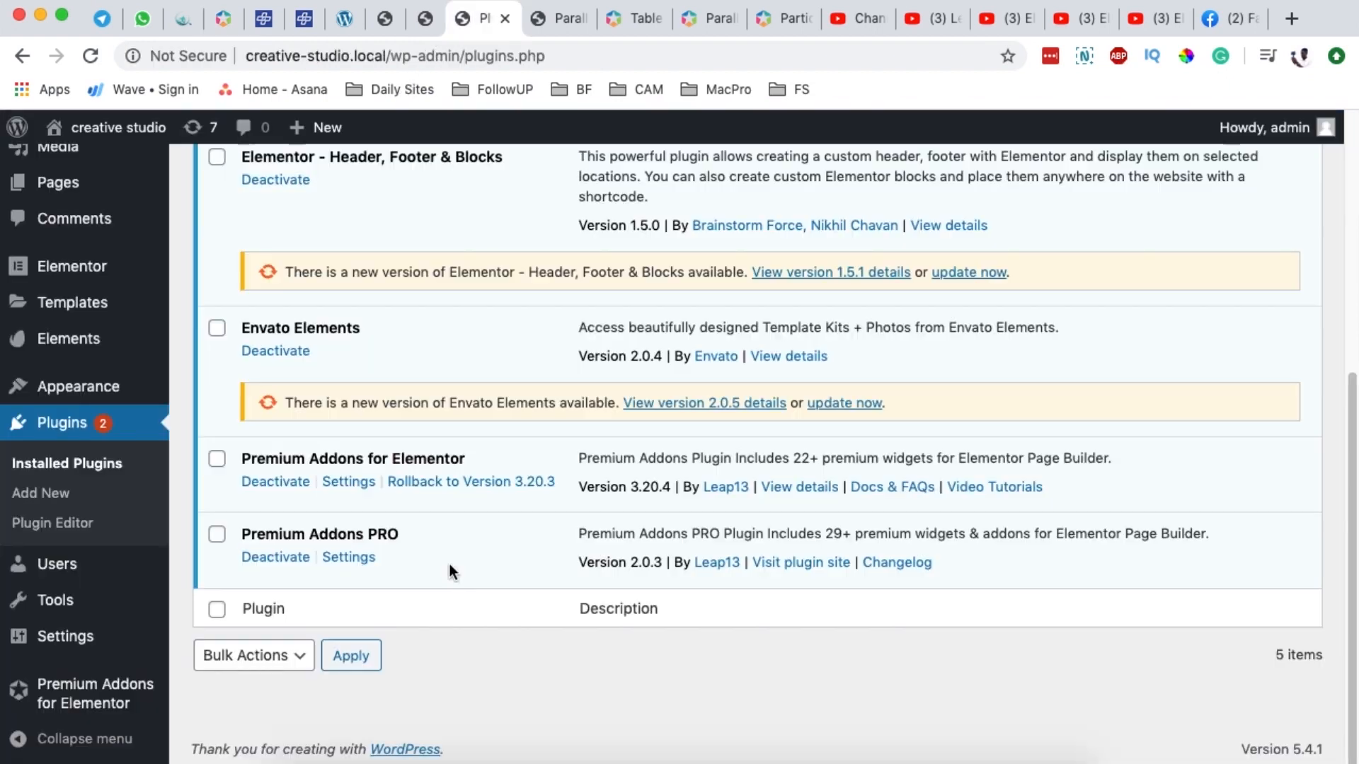
left_click_drag(319, 456, 476, 457)
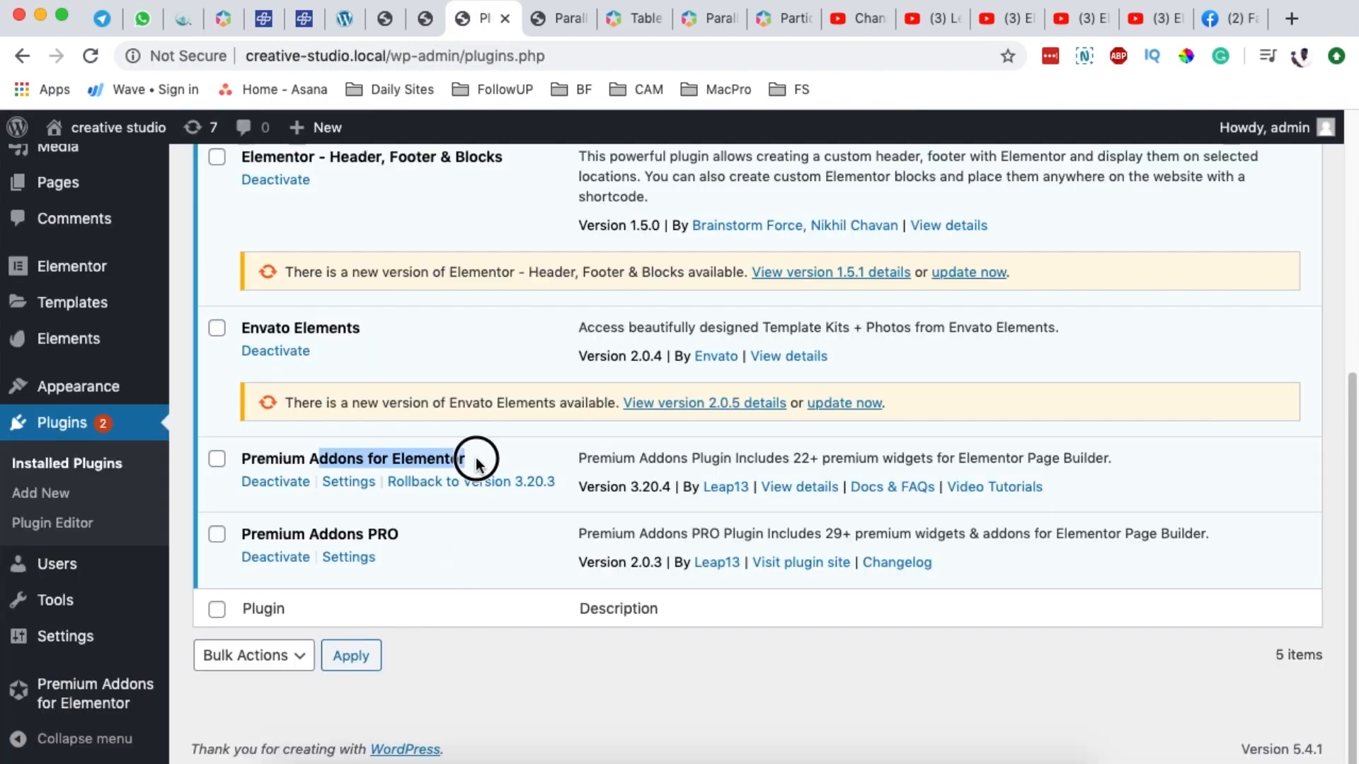
left_click_drag(320, 533, 436, 535)
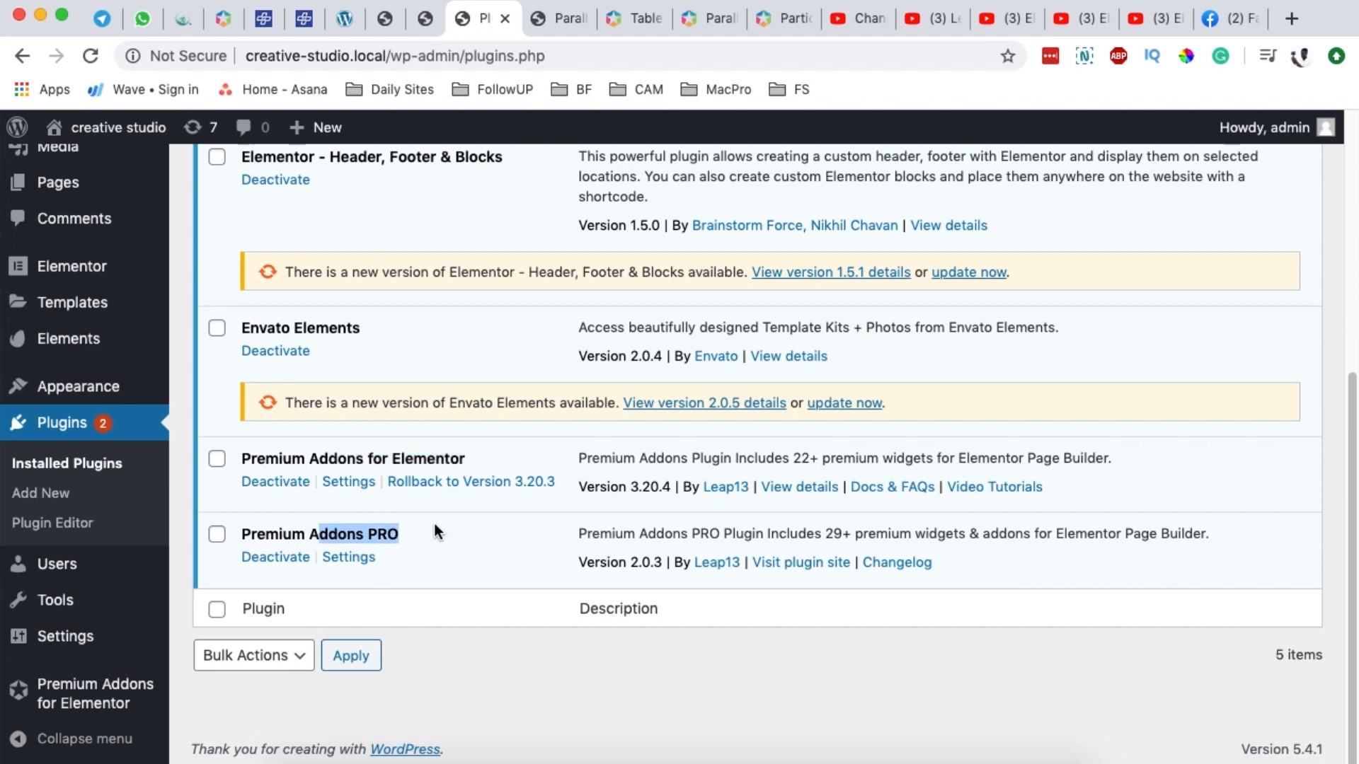
Step: Open the draft page named Section from the list of all pages in the Elementor editor
mouse_move(67, 182)
left_click(205, 184)
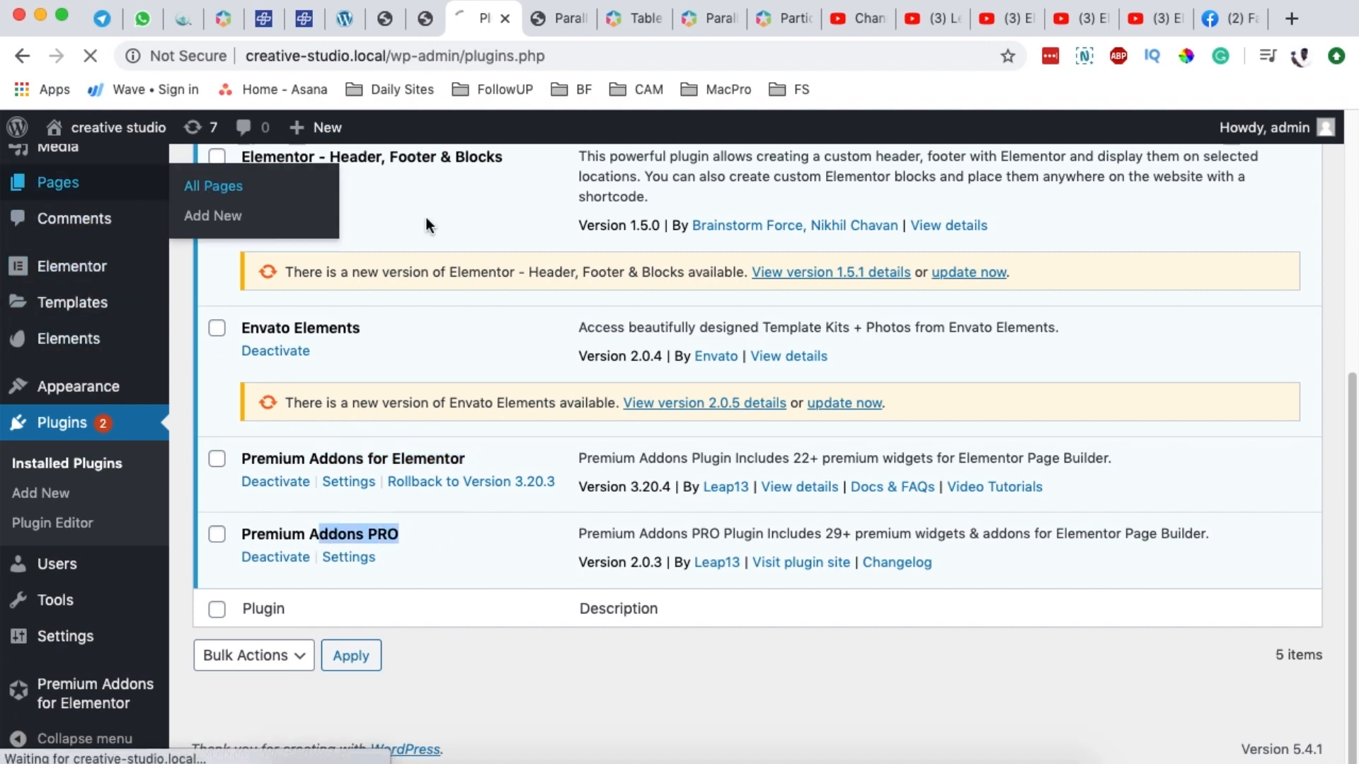
scroll(652, 555, "down", 5)
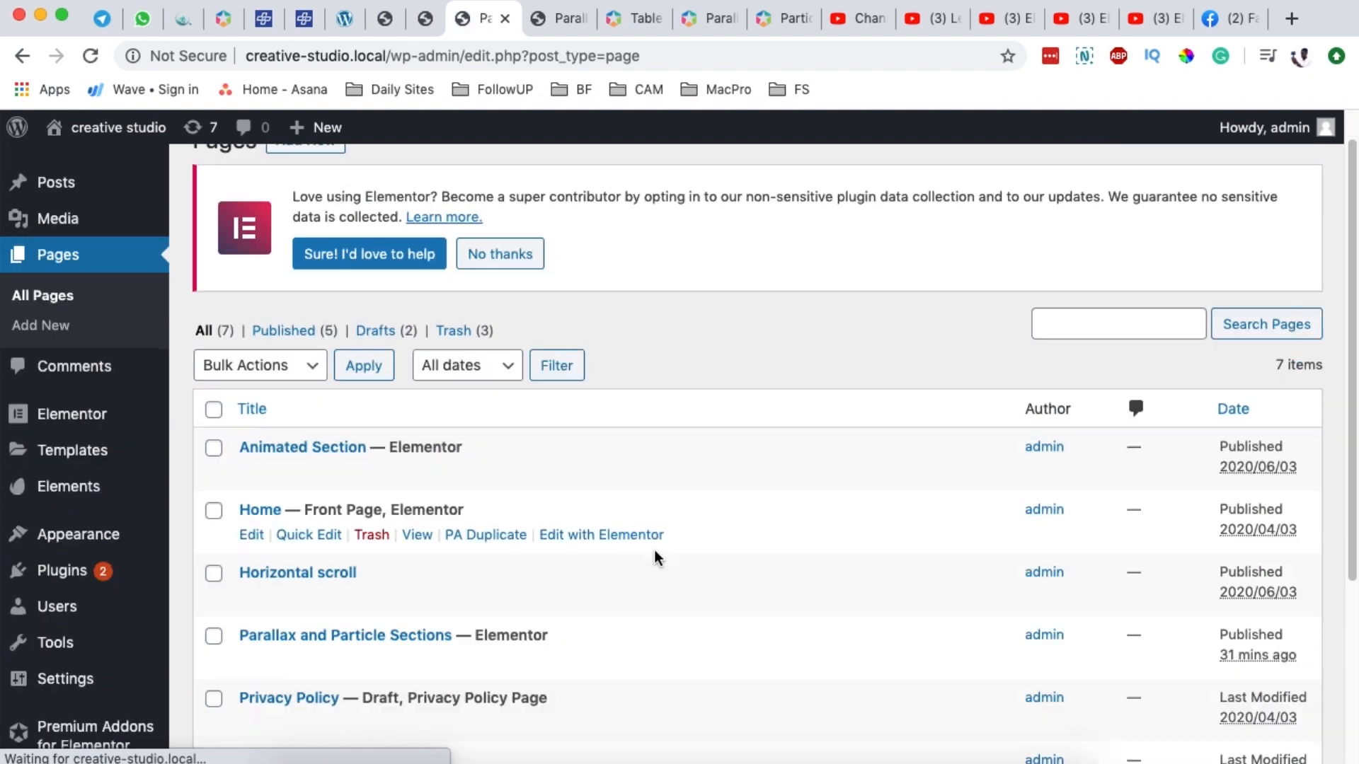
left_click(626, 513)
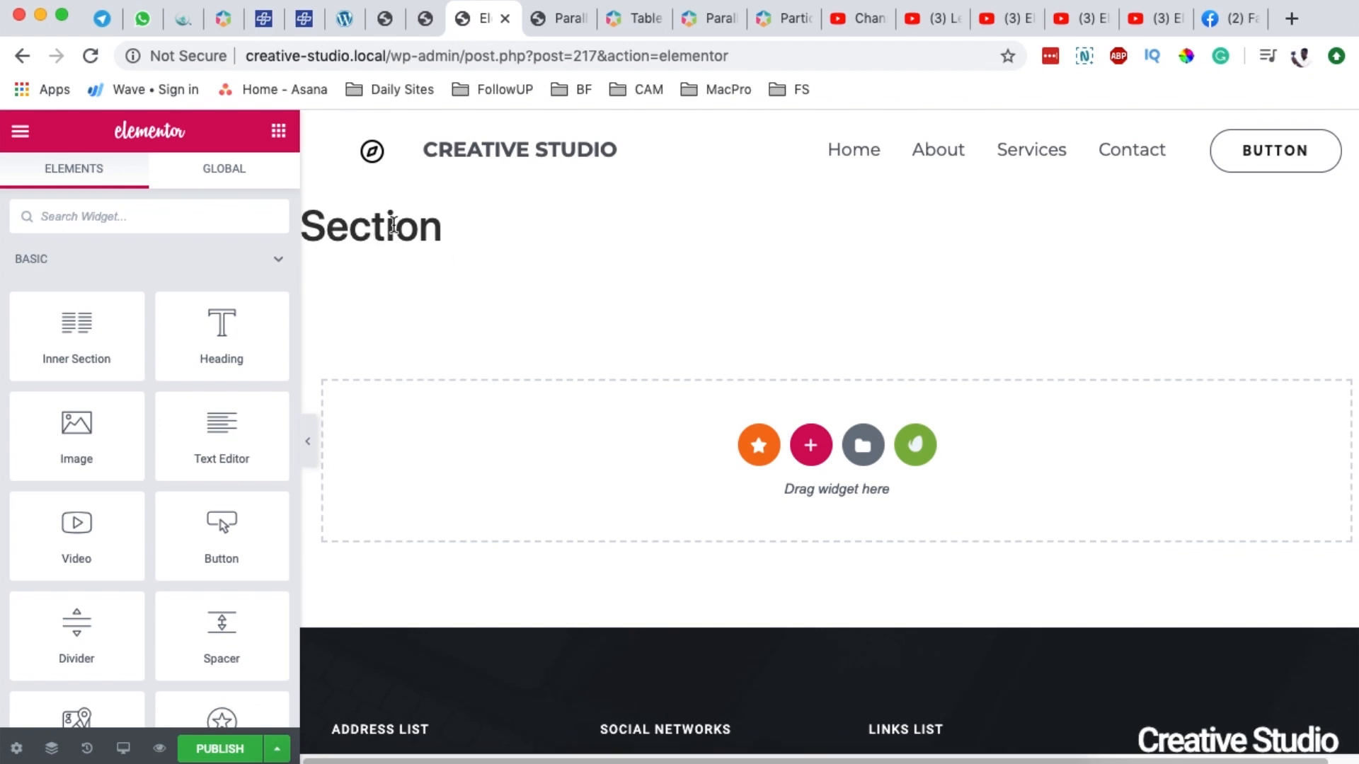
Step: Hide the page title in the page settings and return to the widget list
left_click(15, 748)
left_click(259, 560)
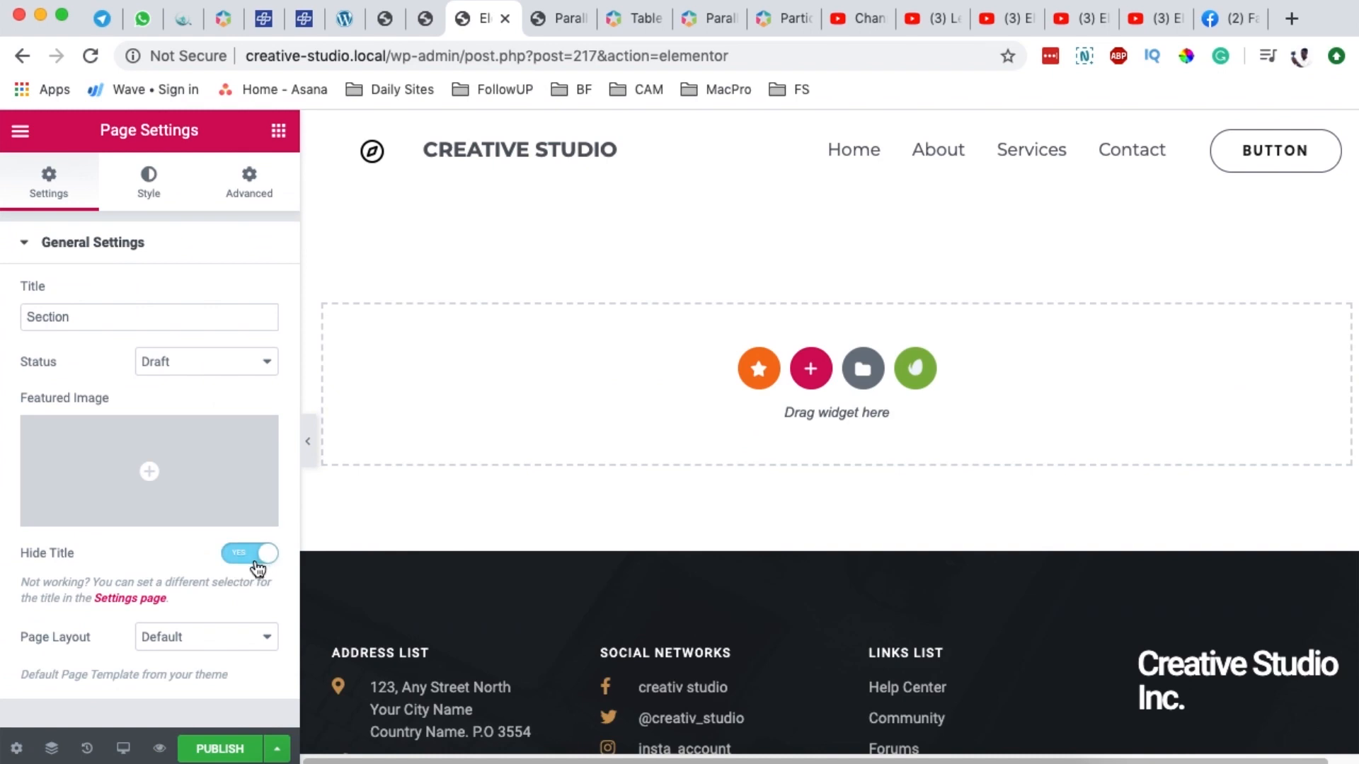
left_click(462, 504)
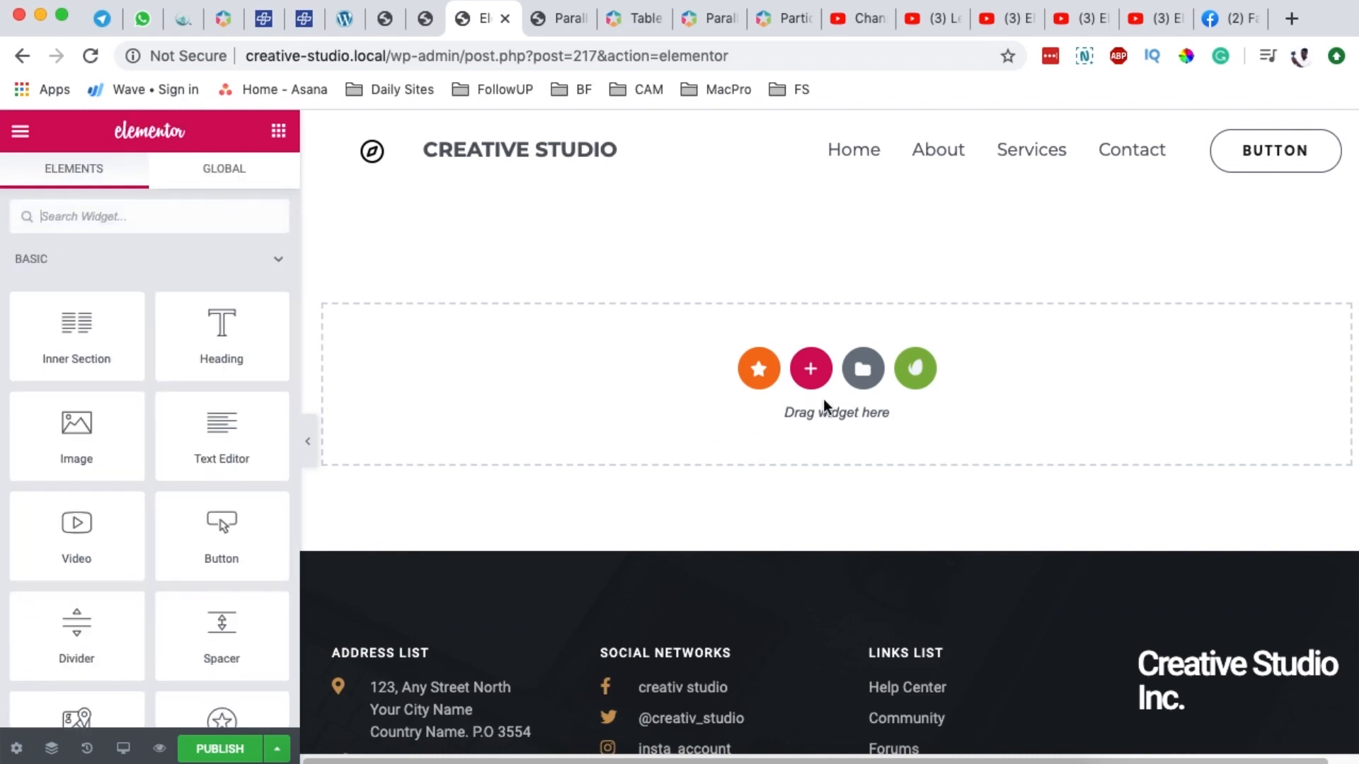
Step: Add a single-column section to the page and set its height to Min Height with a value of 500 px
left_click(812, 365)
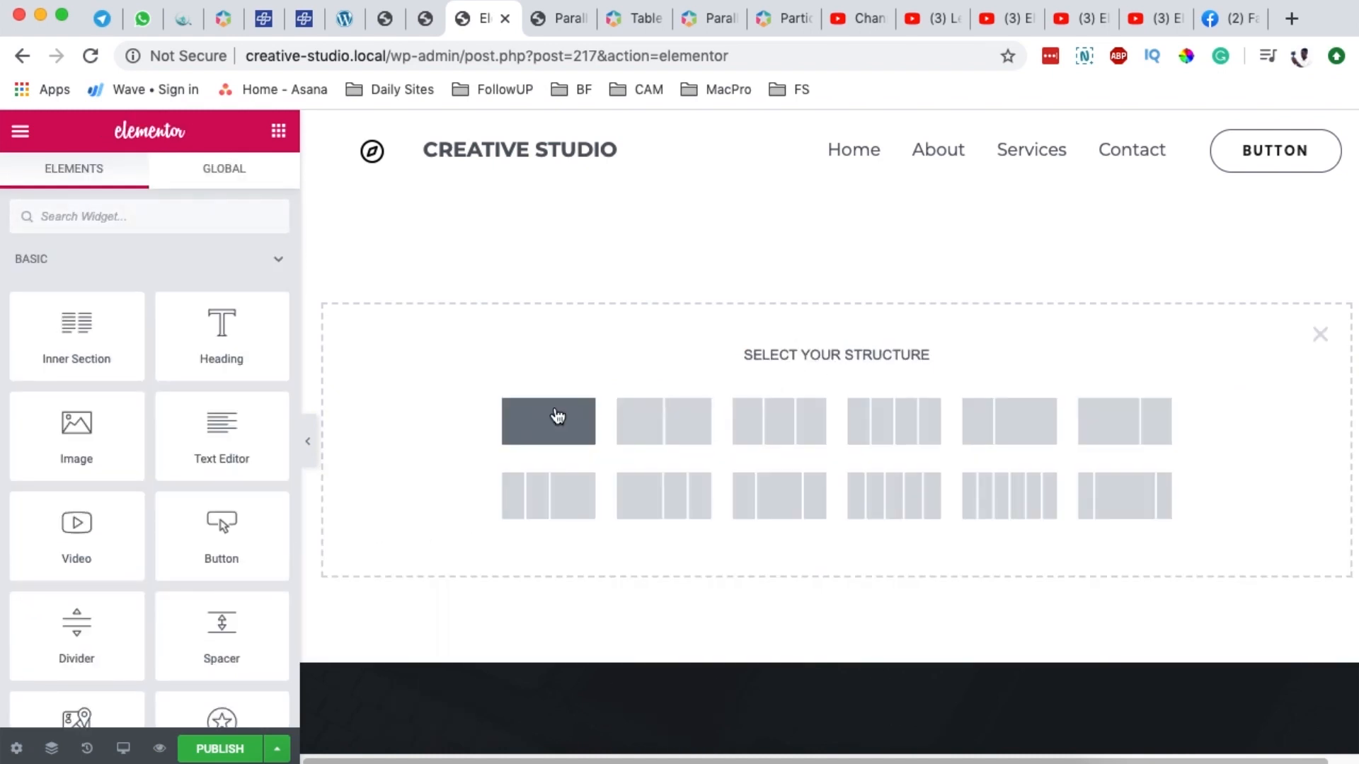
left_click(559, 458)
left_click(836, 182)
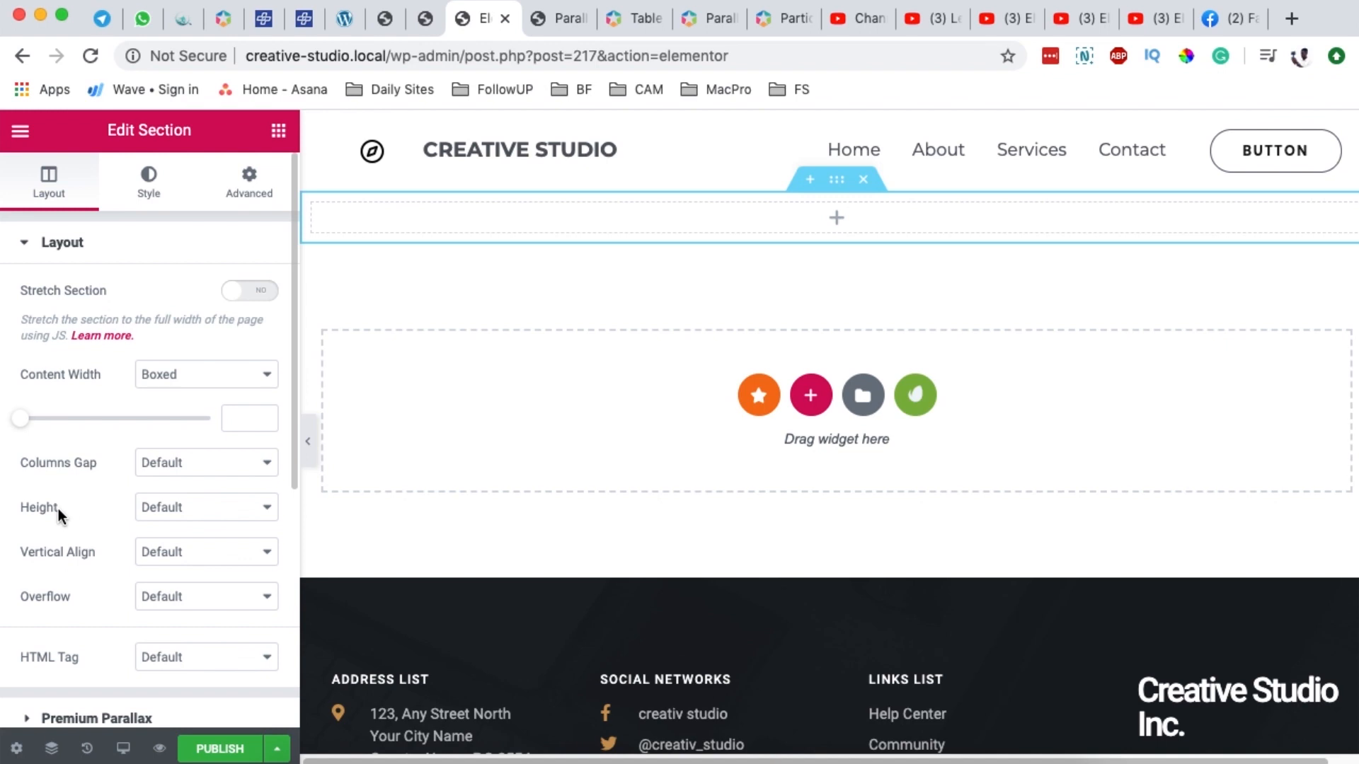
left_click(166, 510)
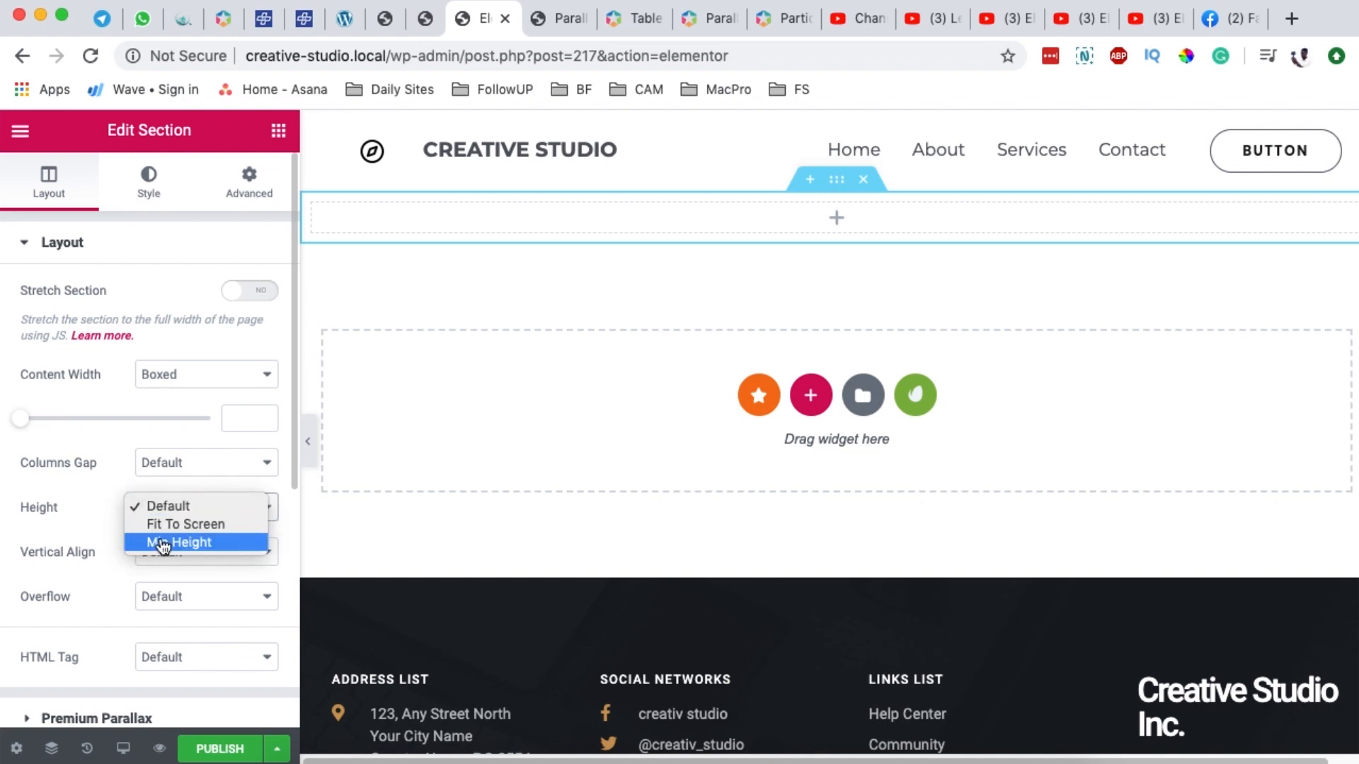
left_click(170, 543)
double_click(236, 589)
type("500")
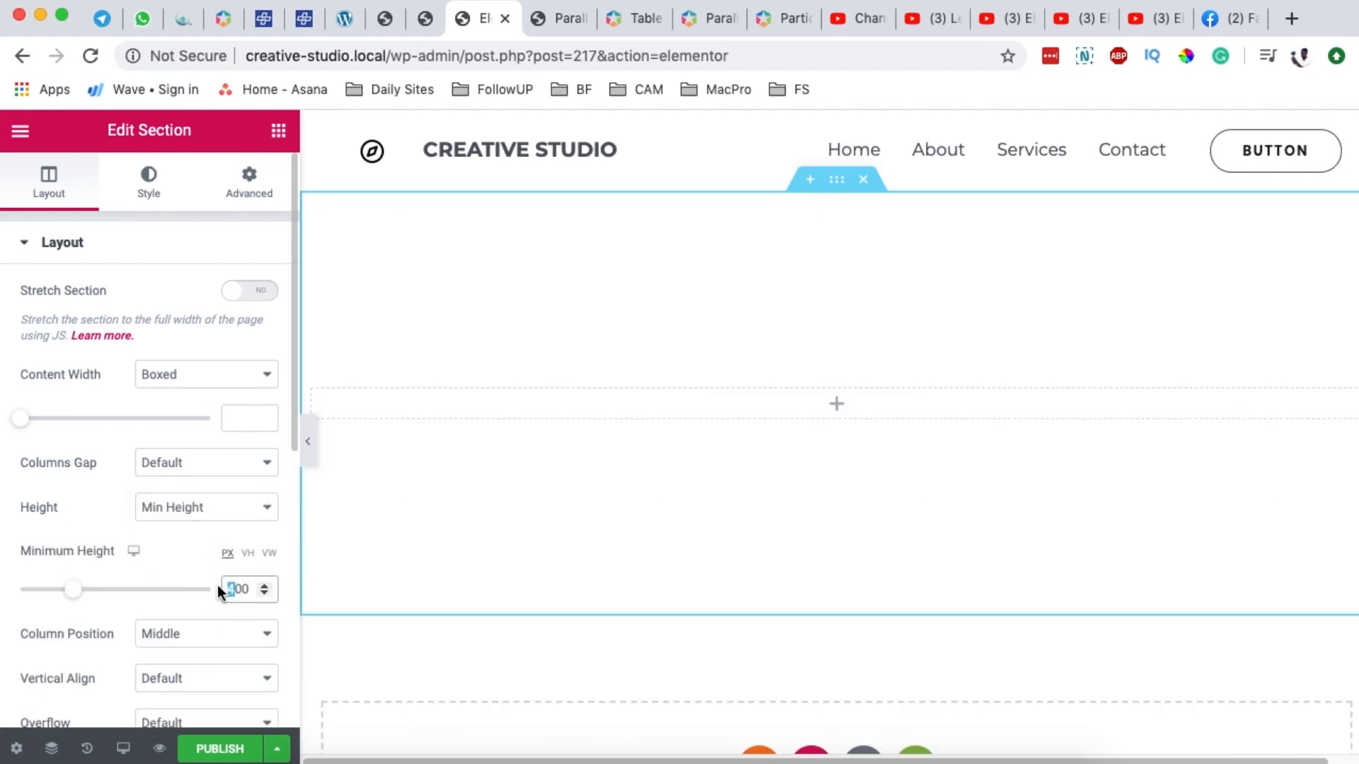
Step: Set the section's columns gap to No Gap
scroll(32, 371, "down", 2)
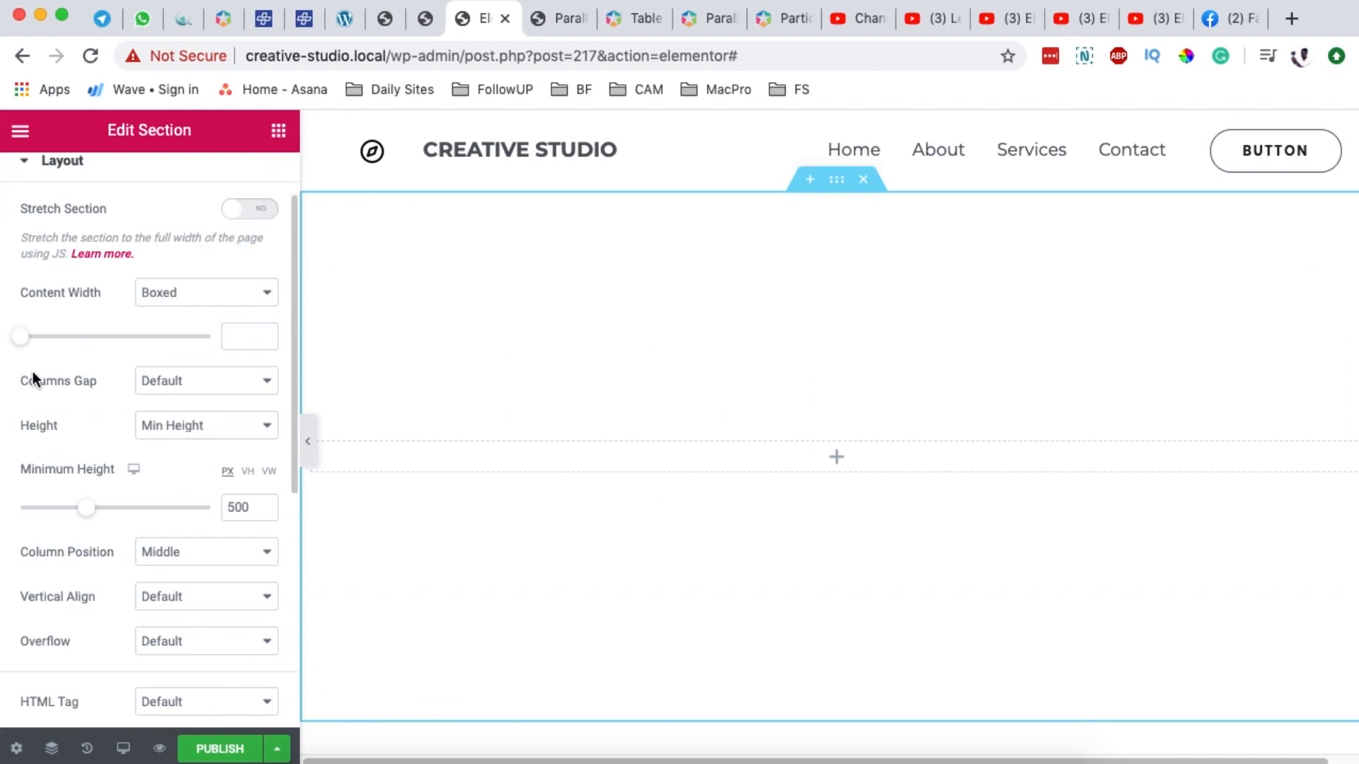
left_click(173, 386)
left_click(175, 394)
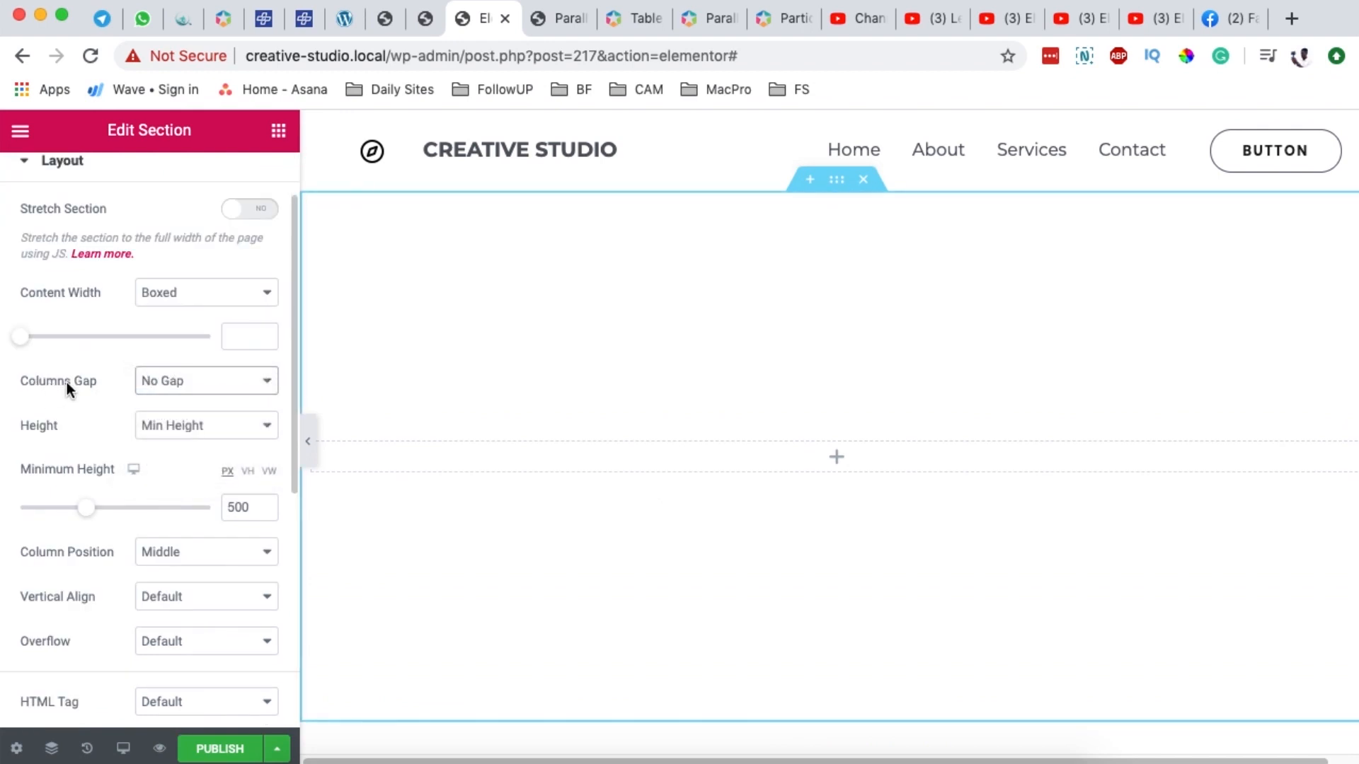
scroll(150, 424, "up", 2)
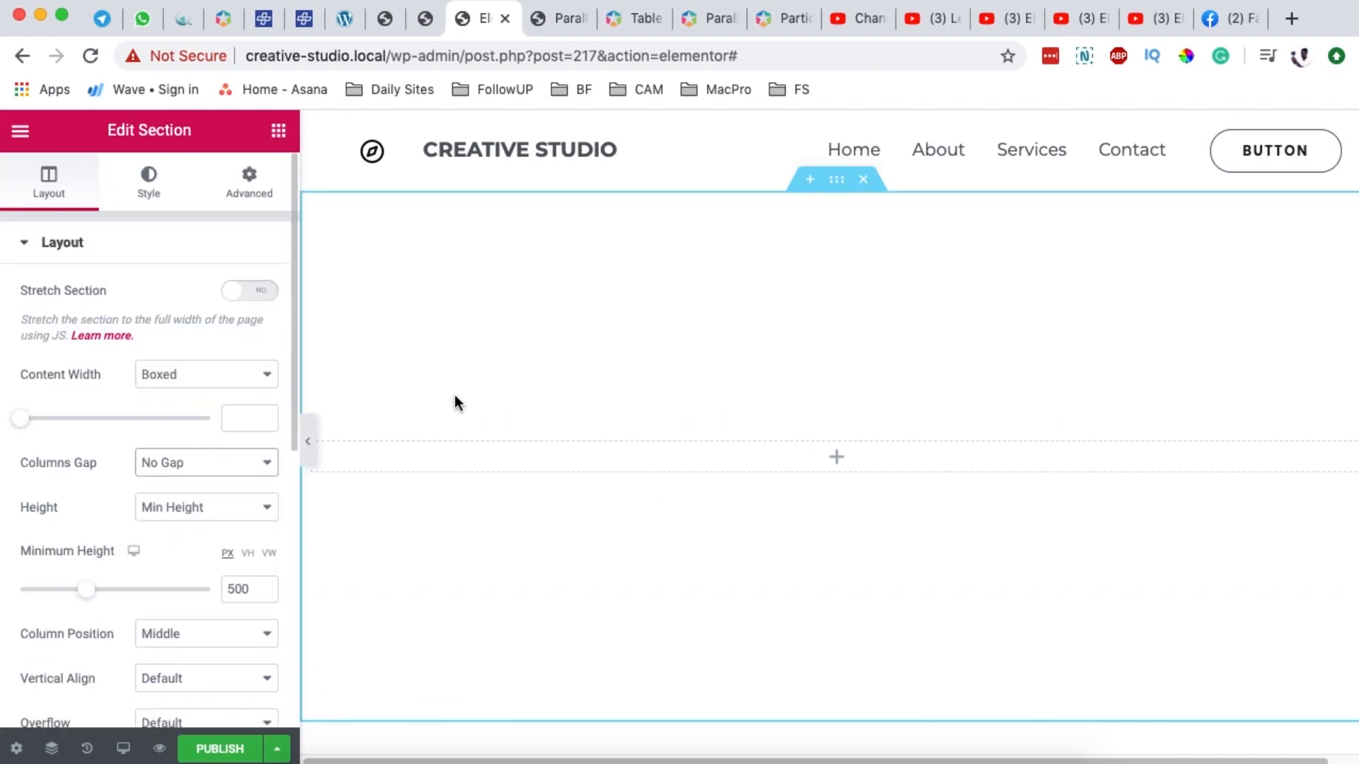
Step: Give the section a linear gradient background from turquoise to dark teal at a 120-degree angle and publish the page
left_click(188, 211)
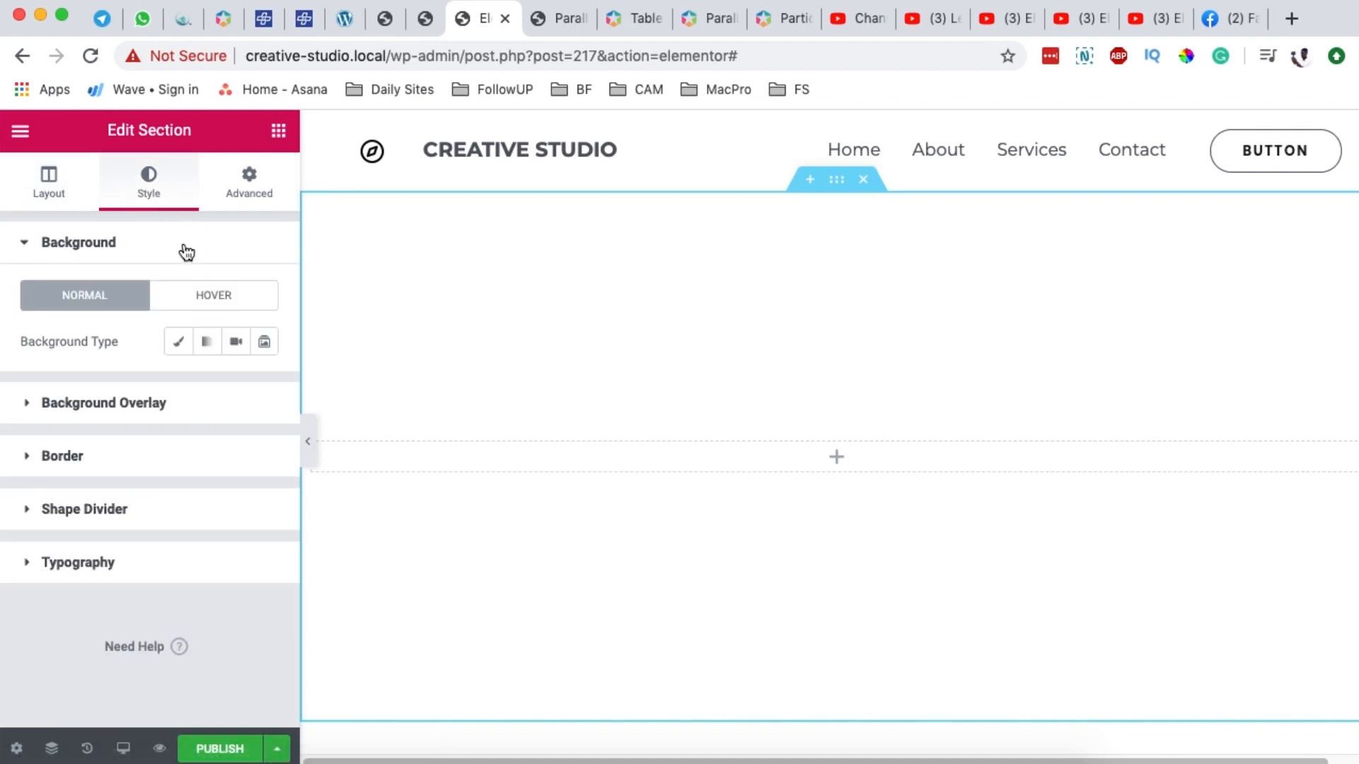
left_click(206, 341)
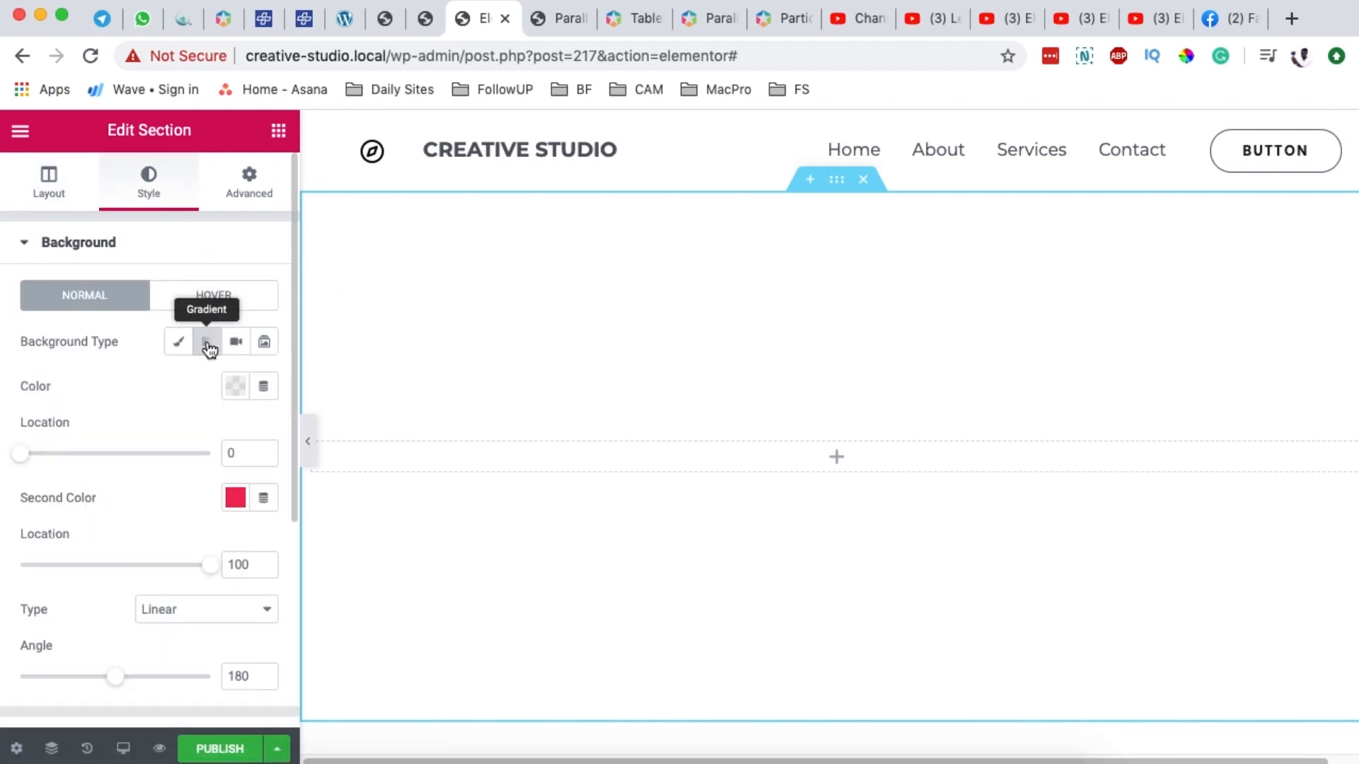
left_click(234, 387)
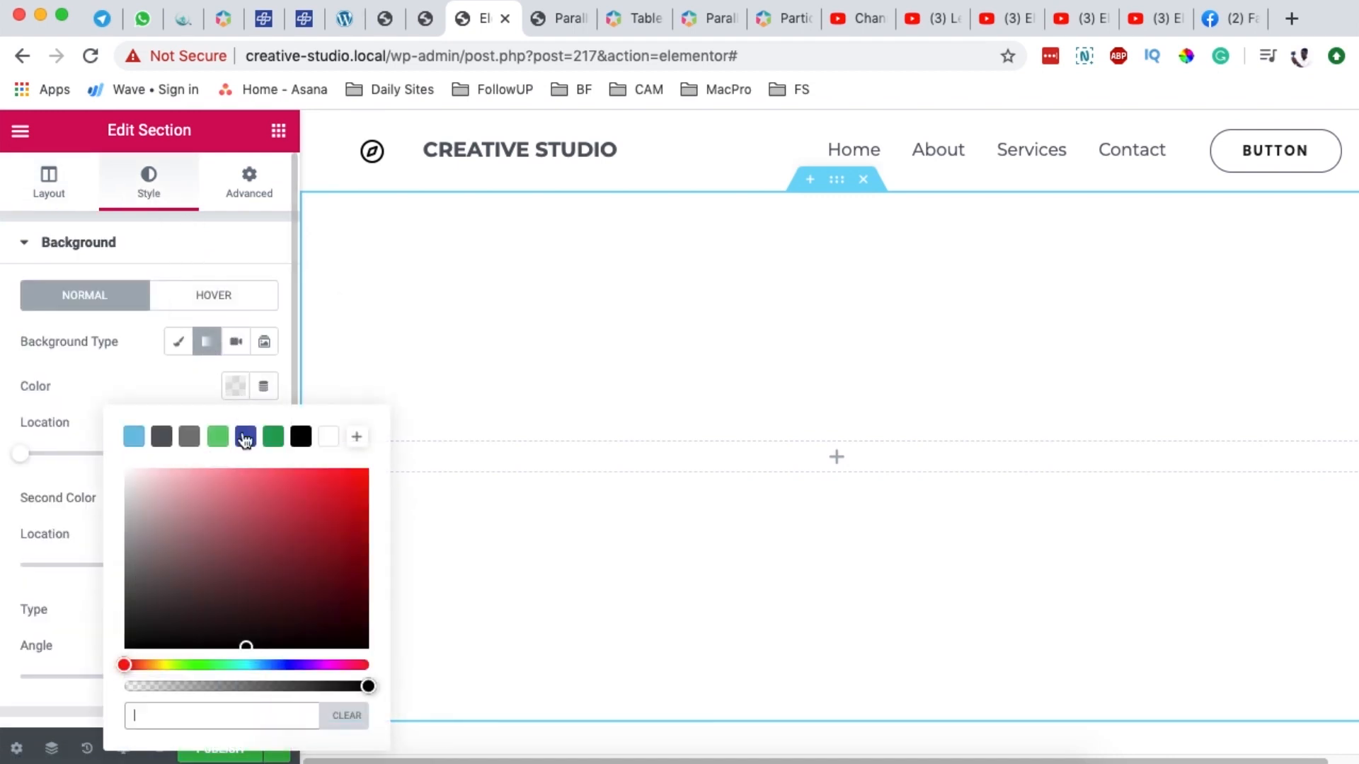
left_click(235, 664)
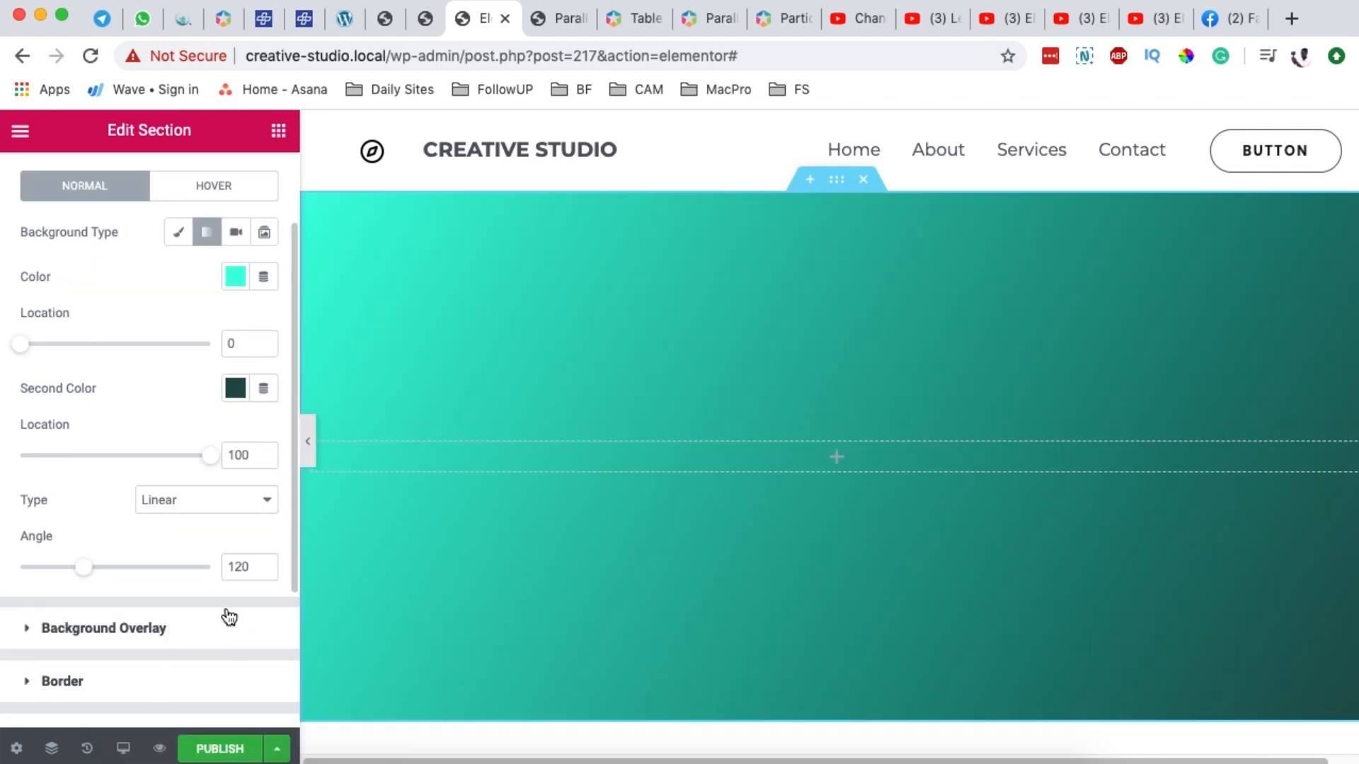
left_click(214, 743)
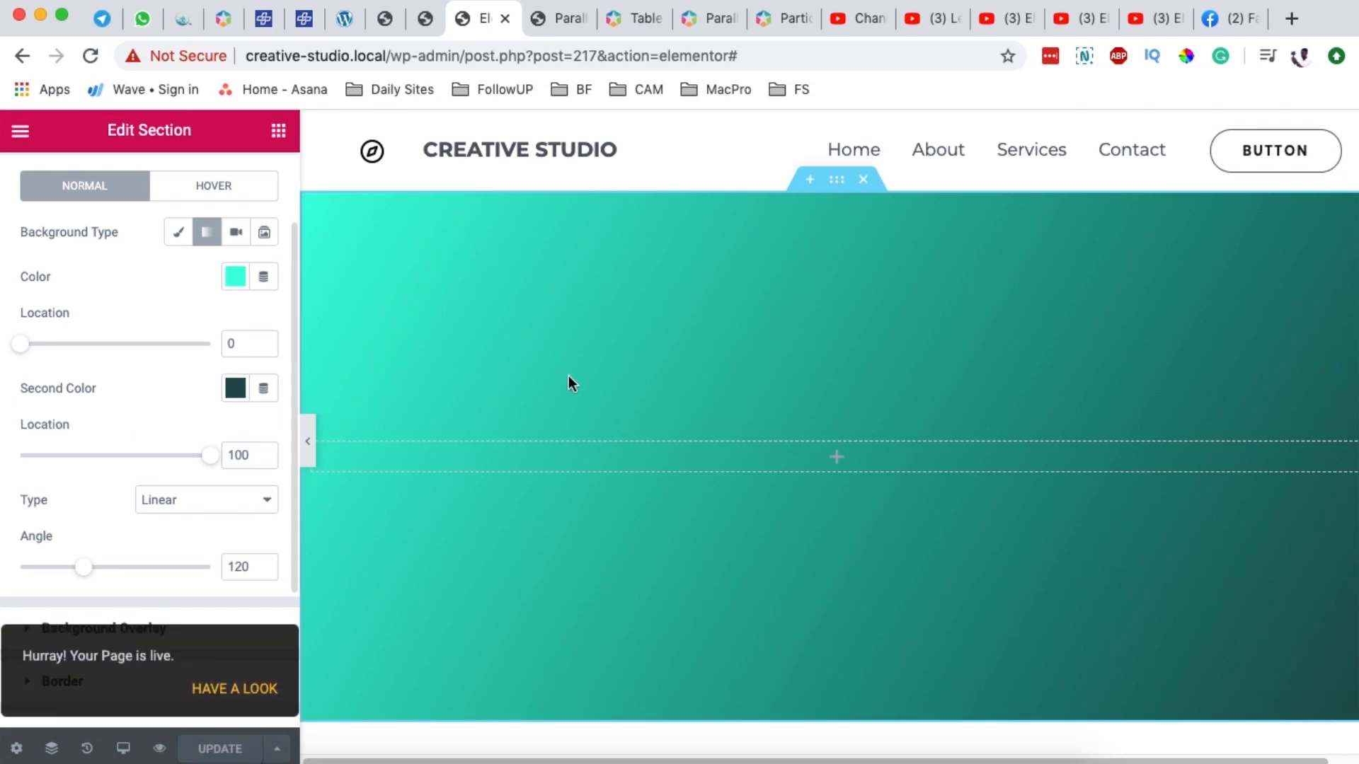
Step: Enable Premium Parallax on the section with the type Multi Layer Parallax
scroll(163, 356, "up", 2)
left_click(49, 190)
scroll(87, 488, "down", 4)
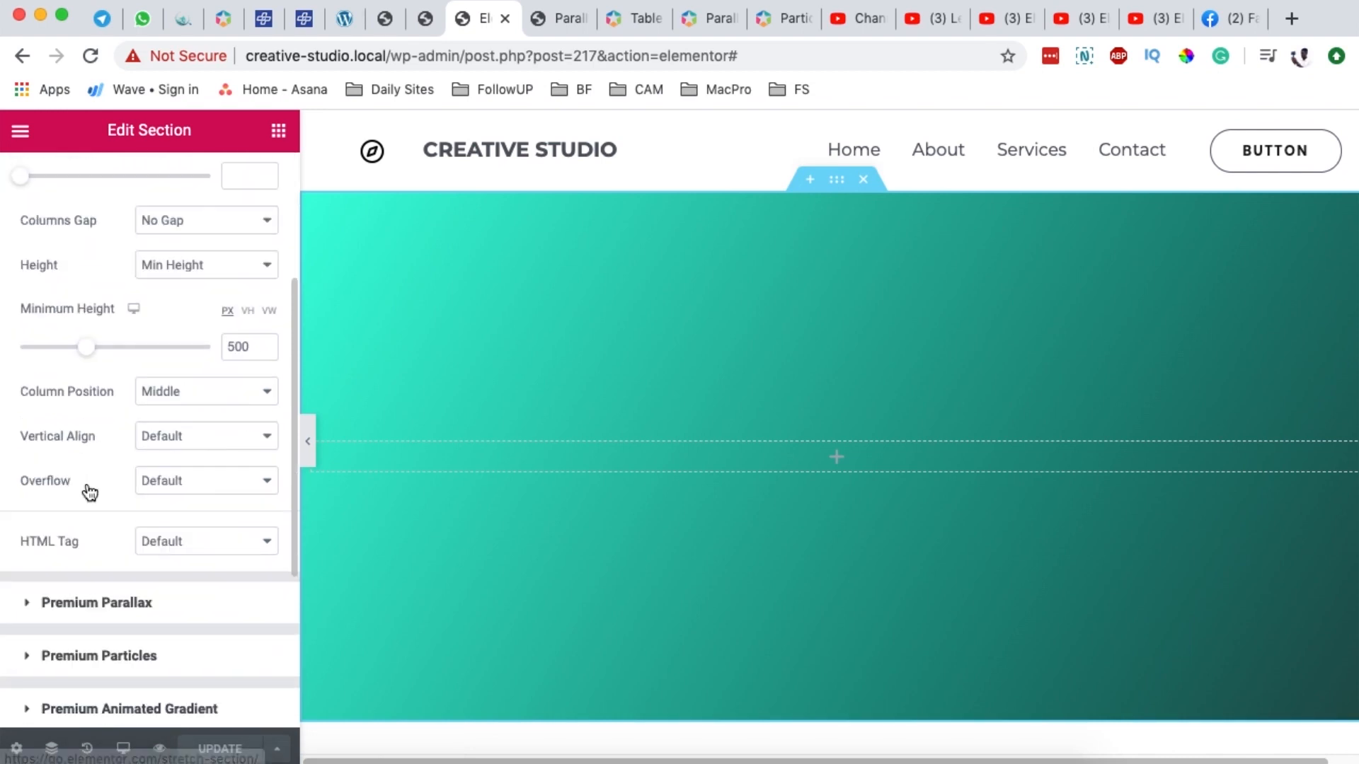
scroll(86, 488, "down", 2)
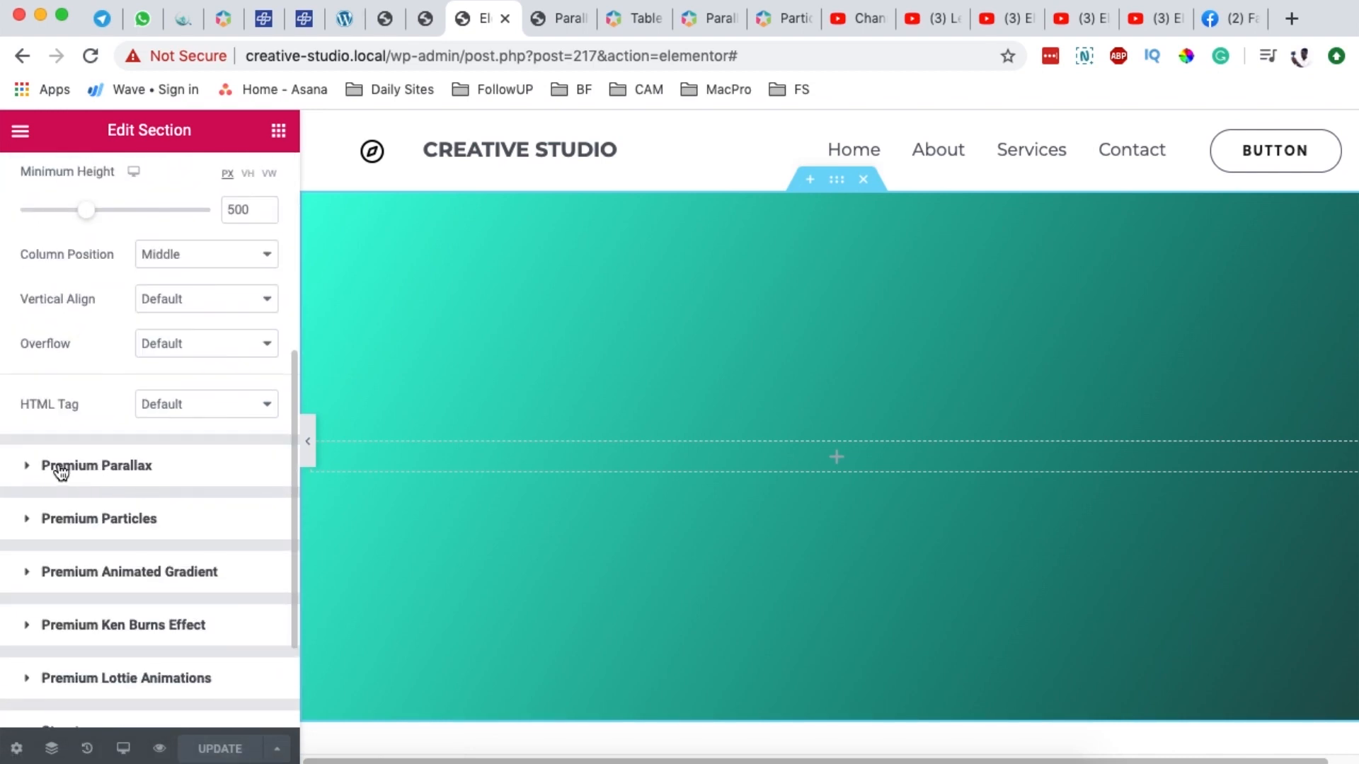
left_click(126, 465)
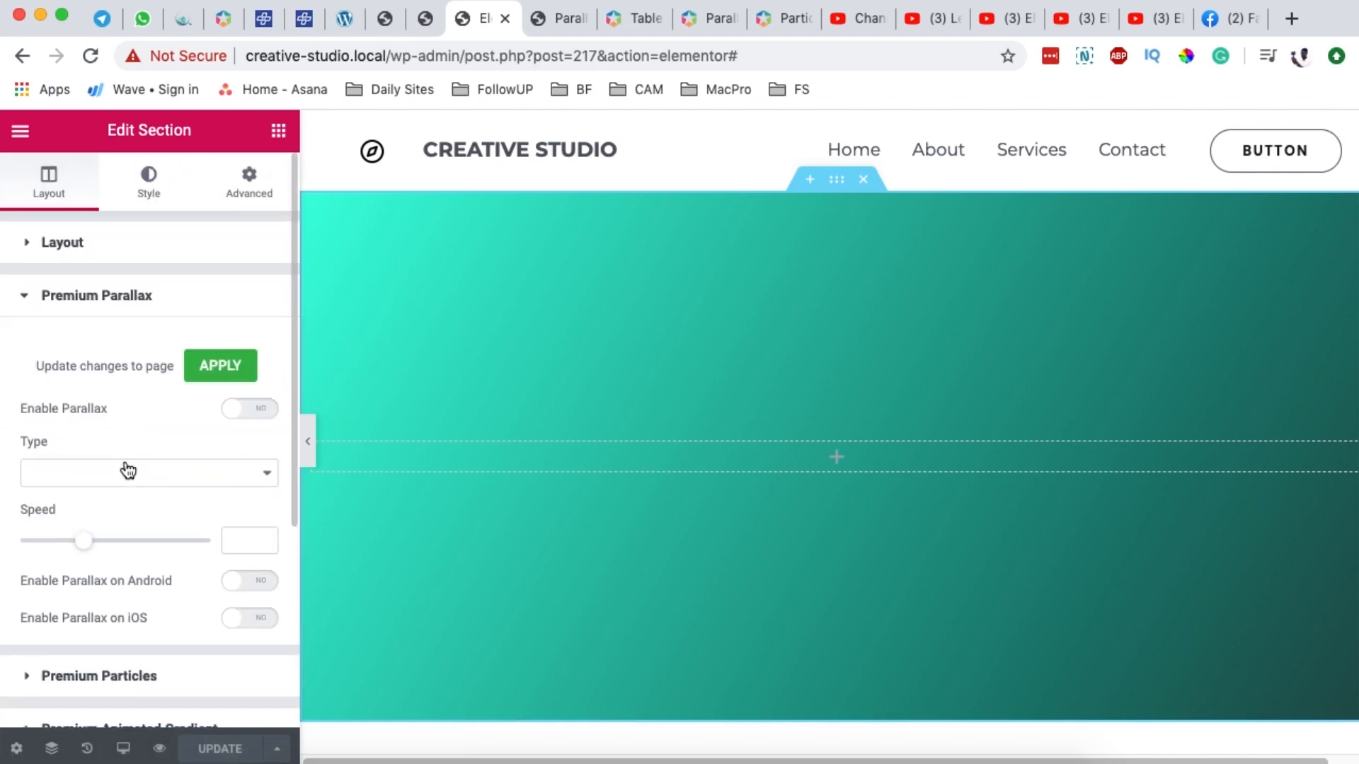
scroll(120, 460, "down", 2)
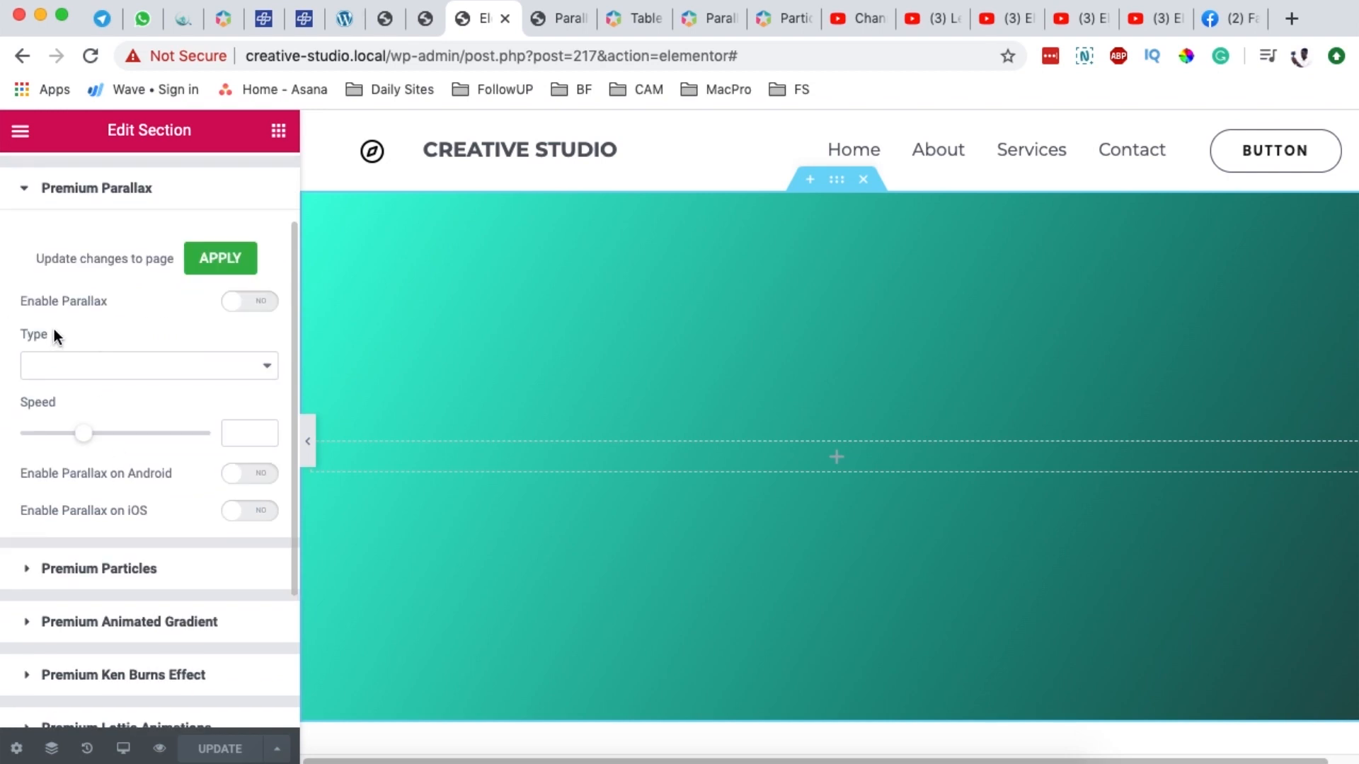
left_click(56, 371)
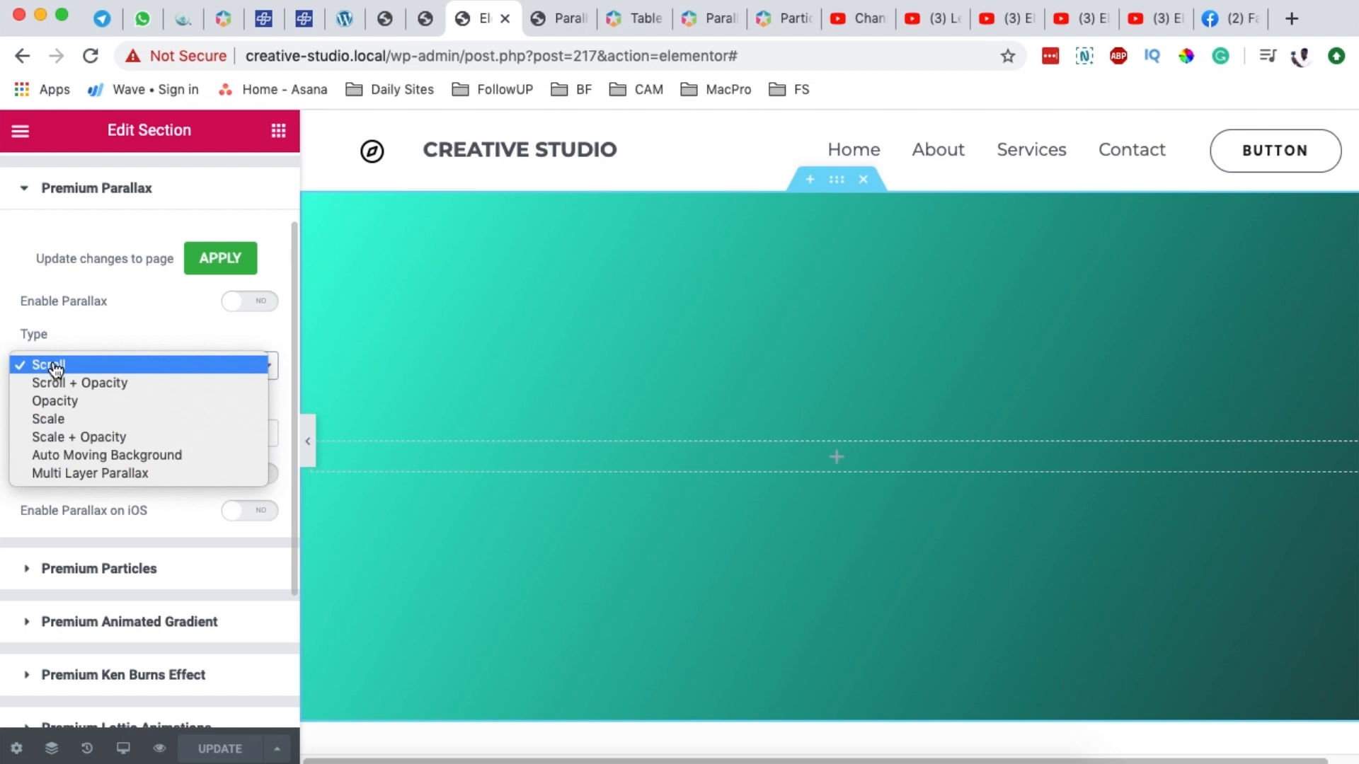
left_click(76, 475)
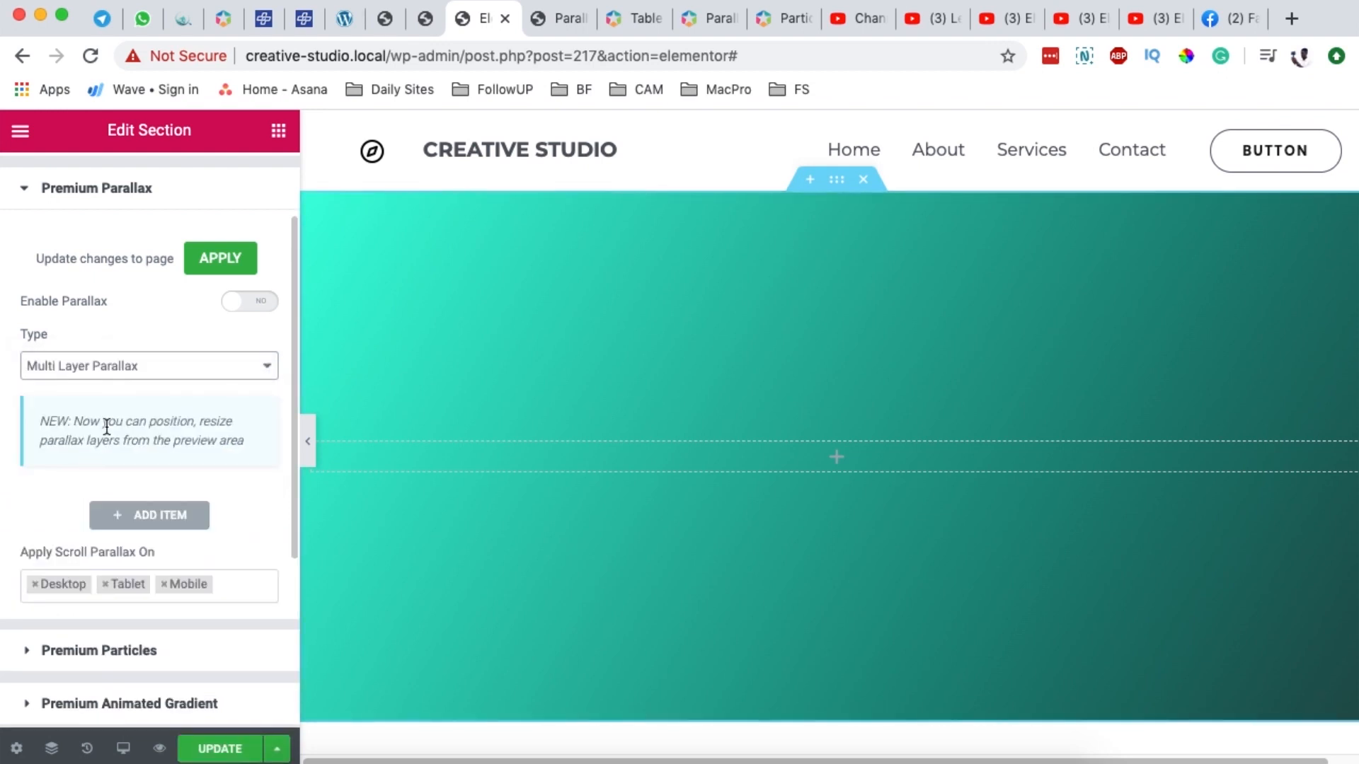
left_click(263, 304)
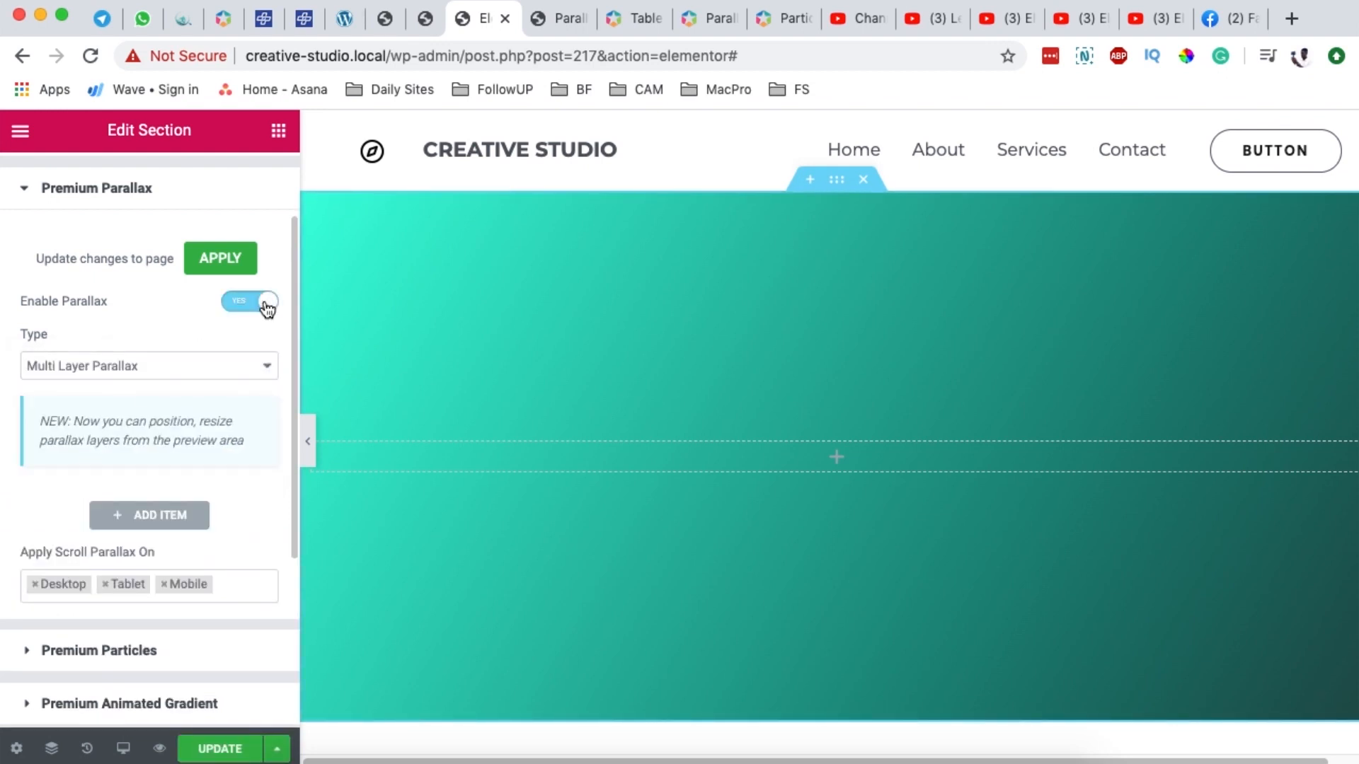
Step: Add a parallax layer item to the section and use potato.png from the media library as its image
scroll(200, 535, "down", 1)
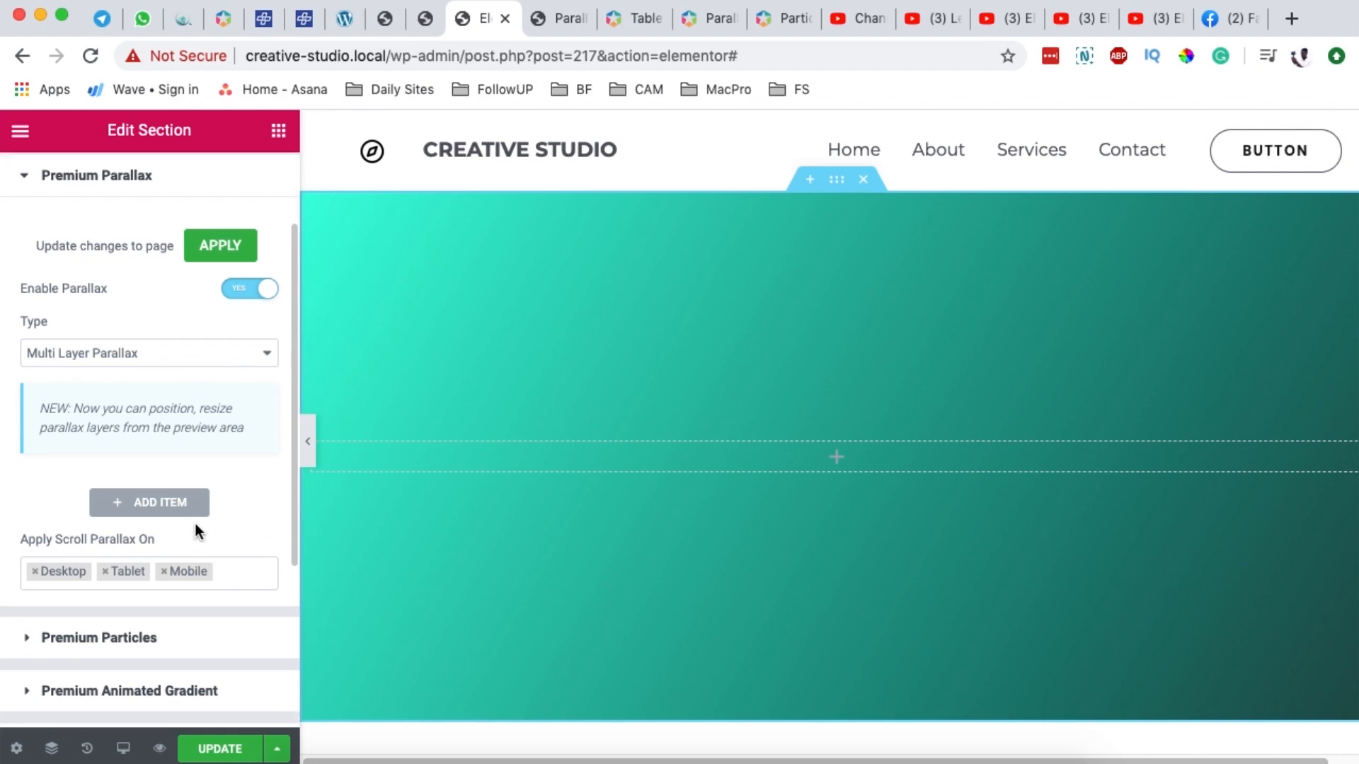
left_click(134, 507)
scroll(131, 518, "down", 4)
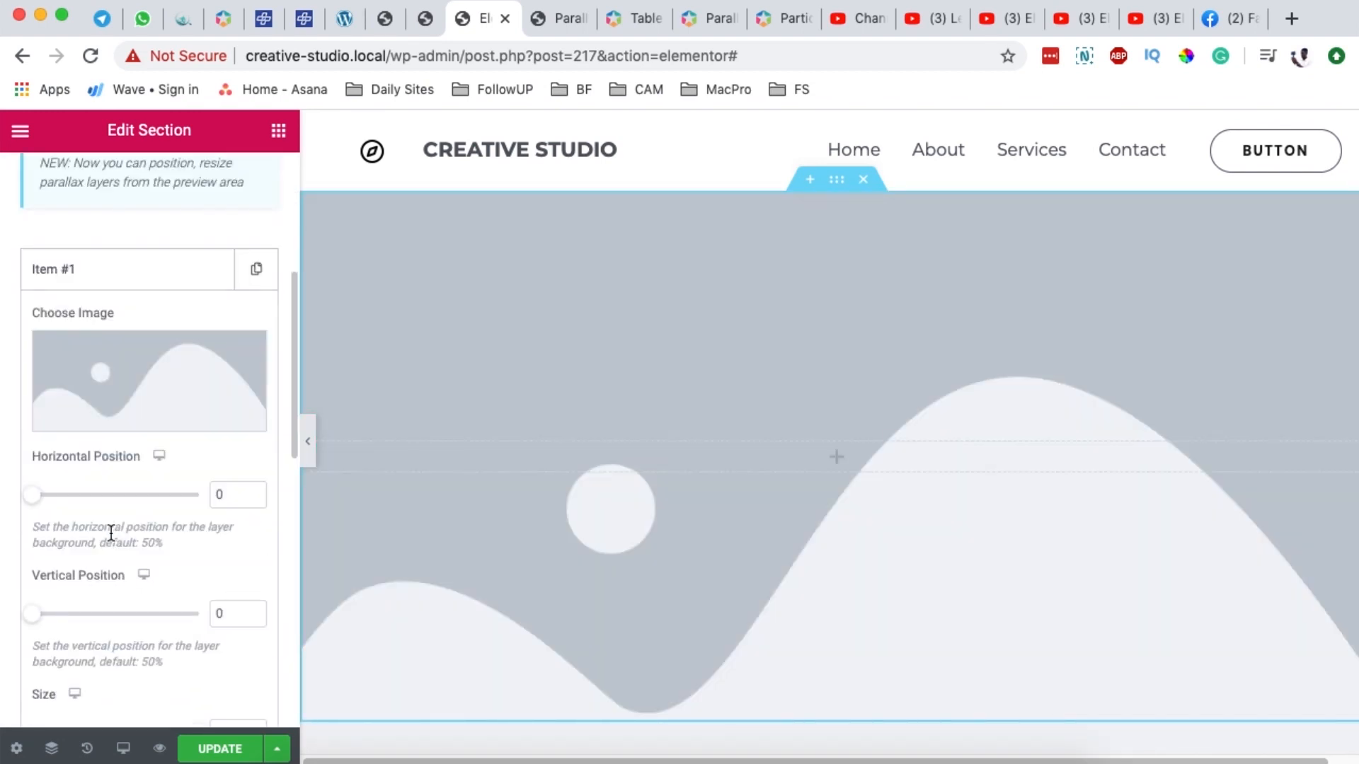
left_click(147, 408)
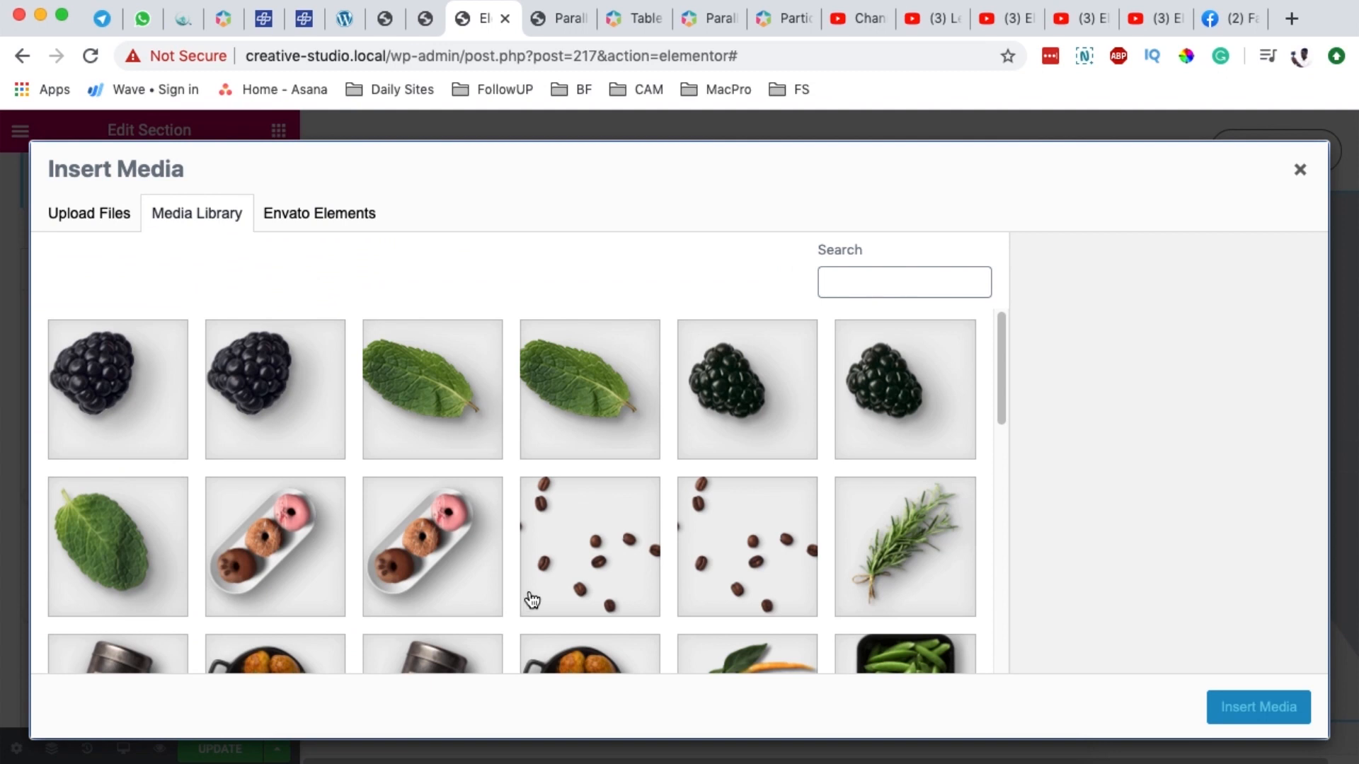
scroll(552, 531, "down", 5)
left_click(582, 434)
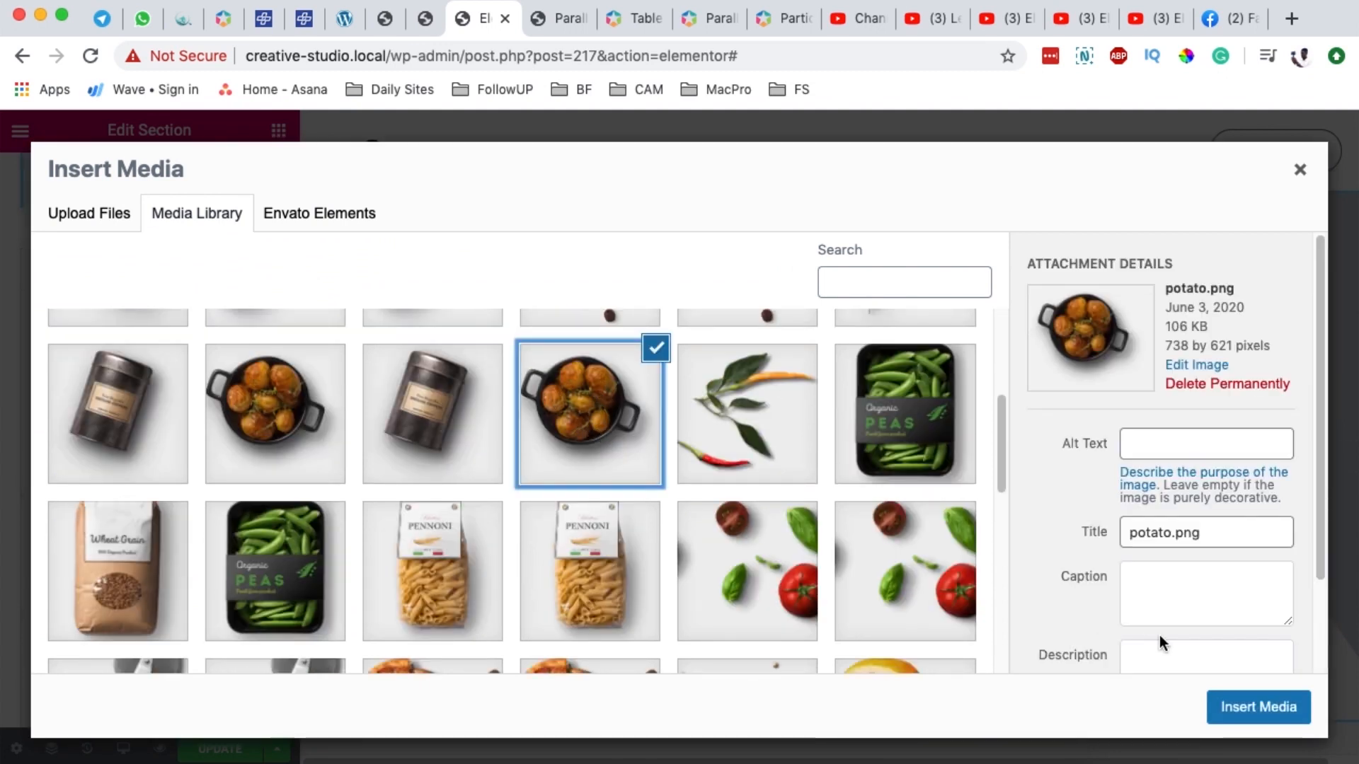
left_click(1250, 706)
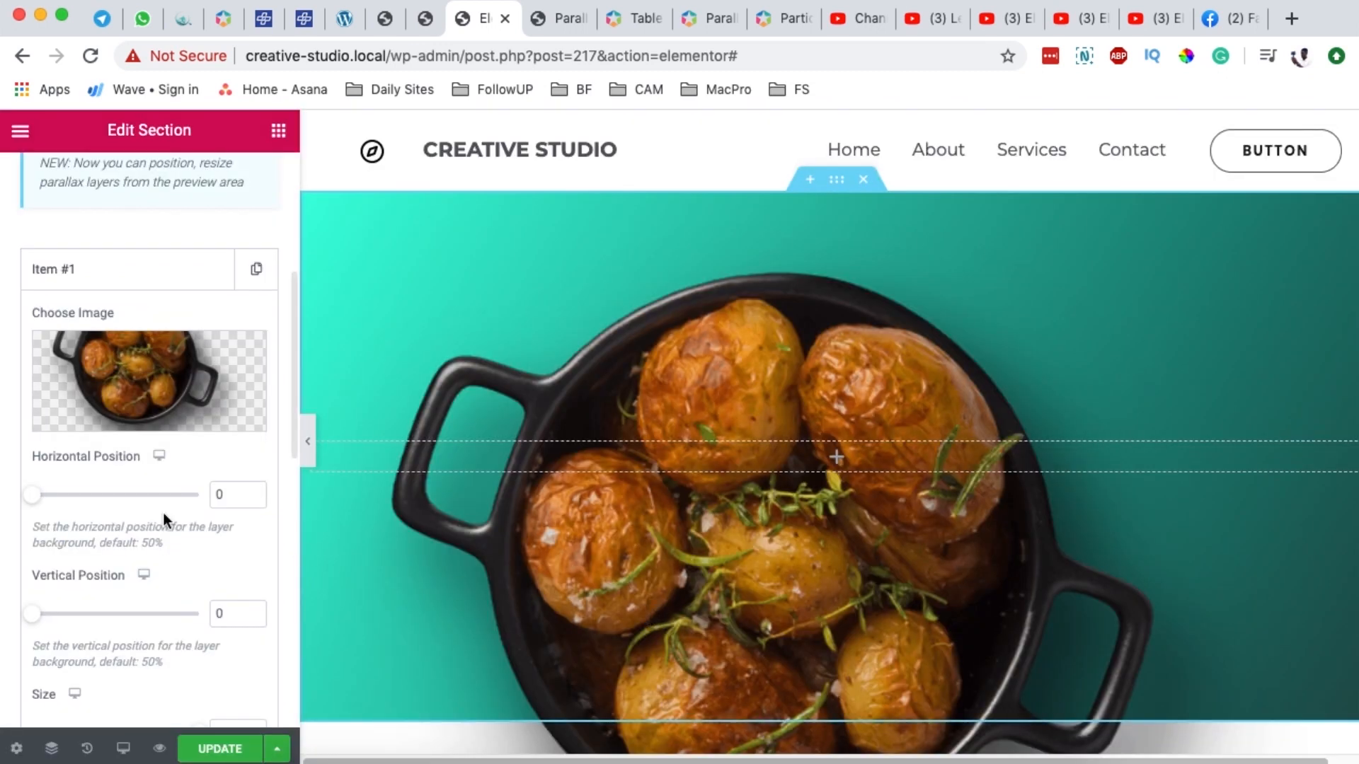
Step: Set the potato layer's horizontal position to 53, vertical position to 0 and size to 81
left_click(40, 497)
left_click_drag(41, 501, 103, 504)
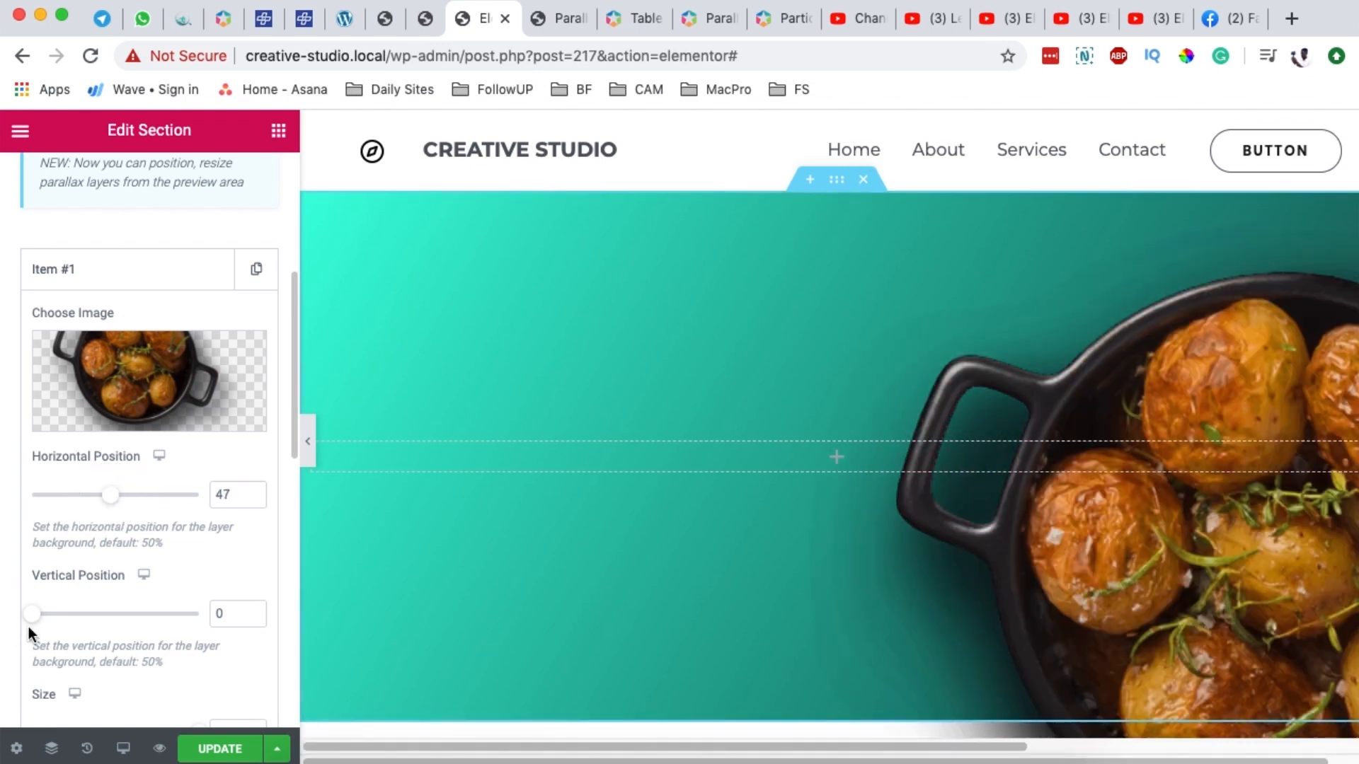
mouse_move(33, 623)
left_mouse_down()
mouse_move(88, 622)
mouse_move(33, 623)
left_mouse_up()
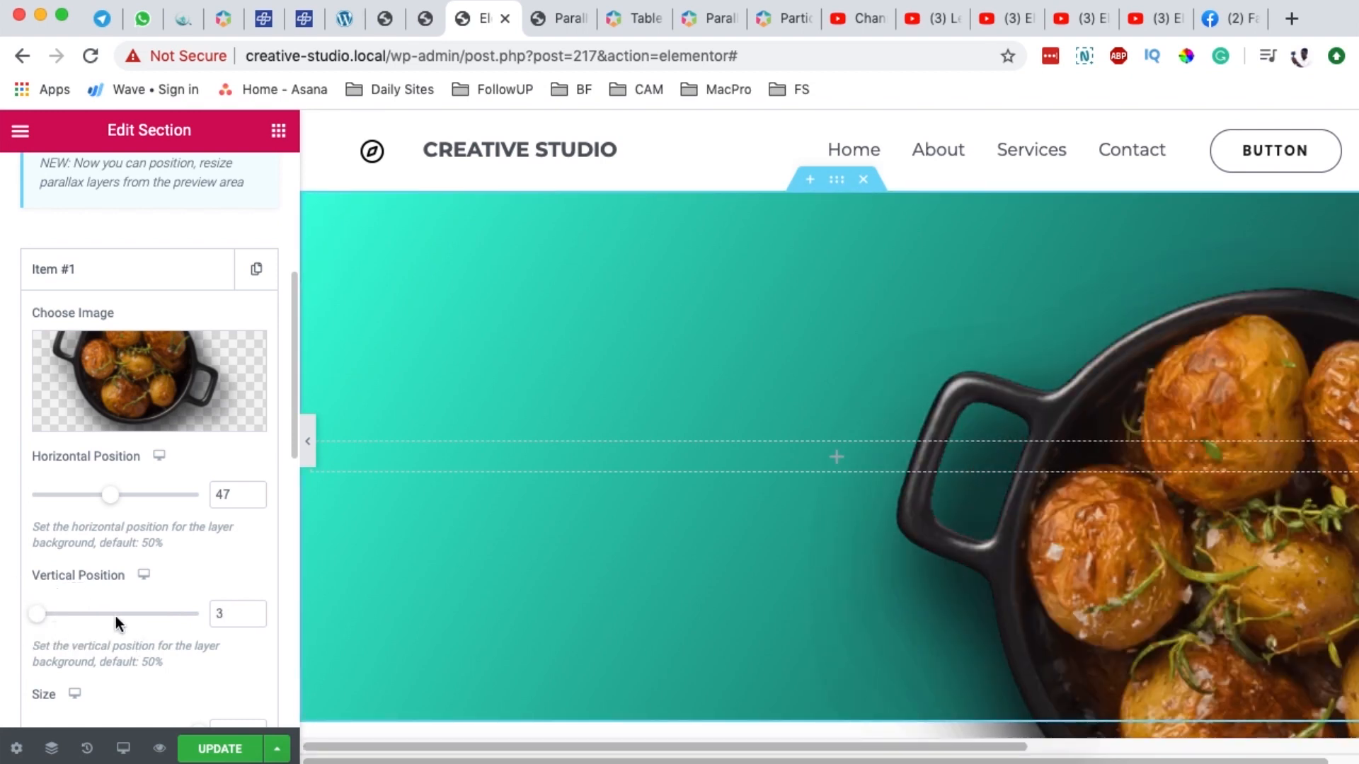
scroll(116, 616, "down", 4)
mouse_move(199, 602)
left_mouse_down()
mouse_move(92, 601)
mouse_move(173, 601)
left_mouse_up()
left_click(127, 589)
mouse_move(37, 478)
left_mouse_down()
mouse_move(52, 479)
mouse_move(20, 476)
left_mouse_up()
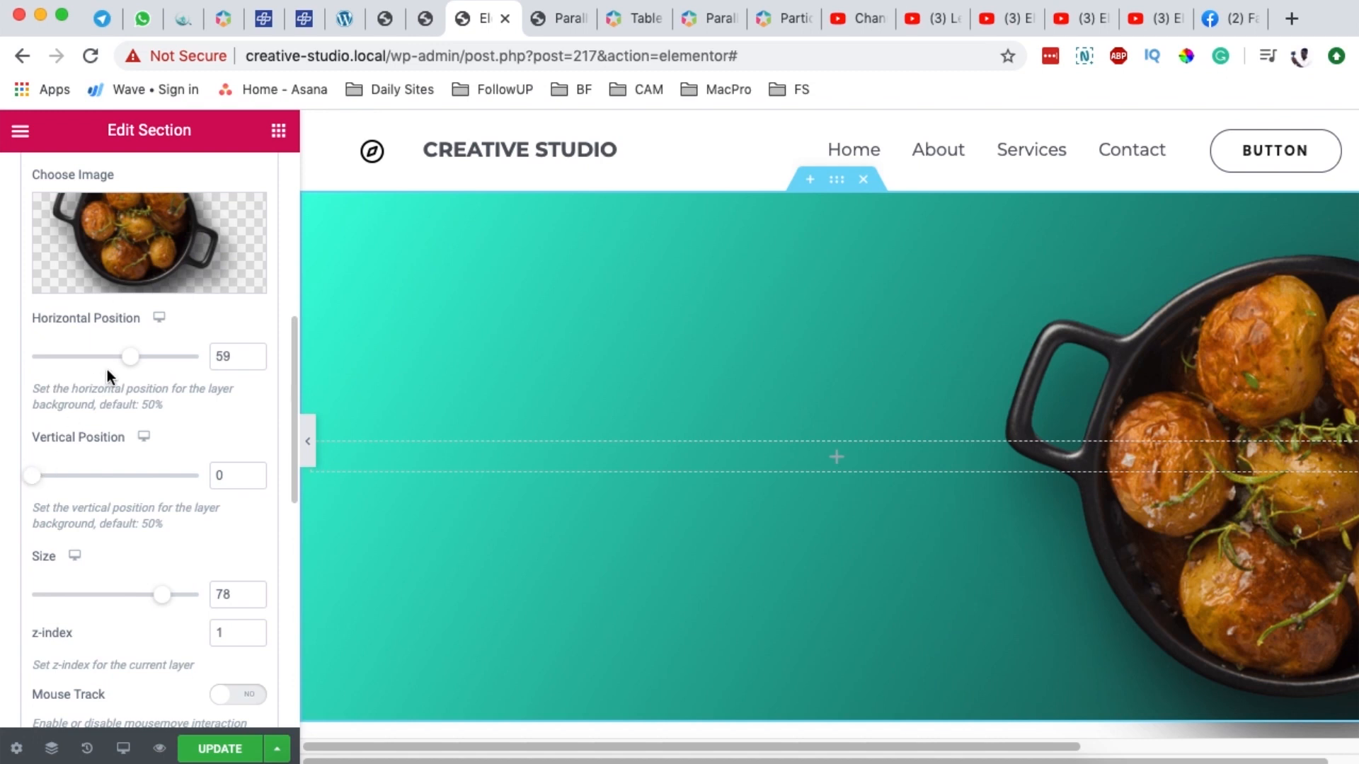
left_click_drag(130, 363, 120, 364)
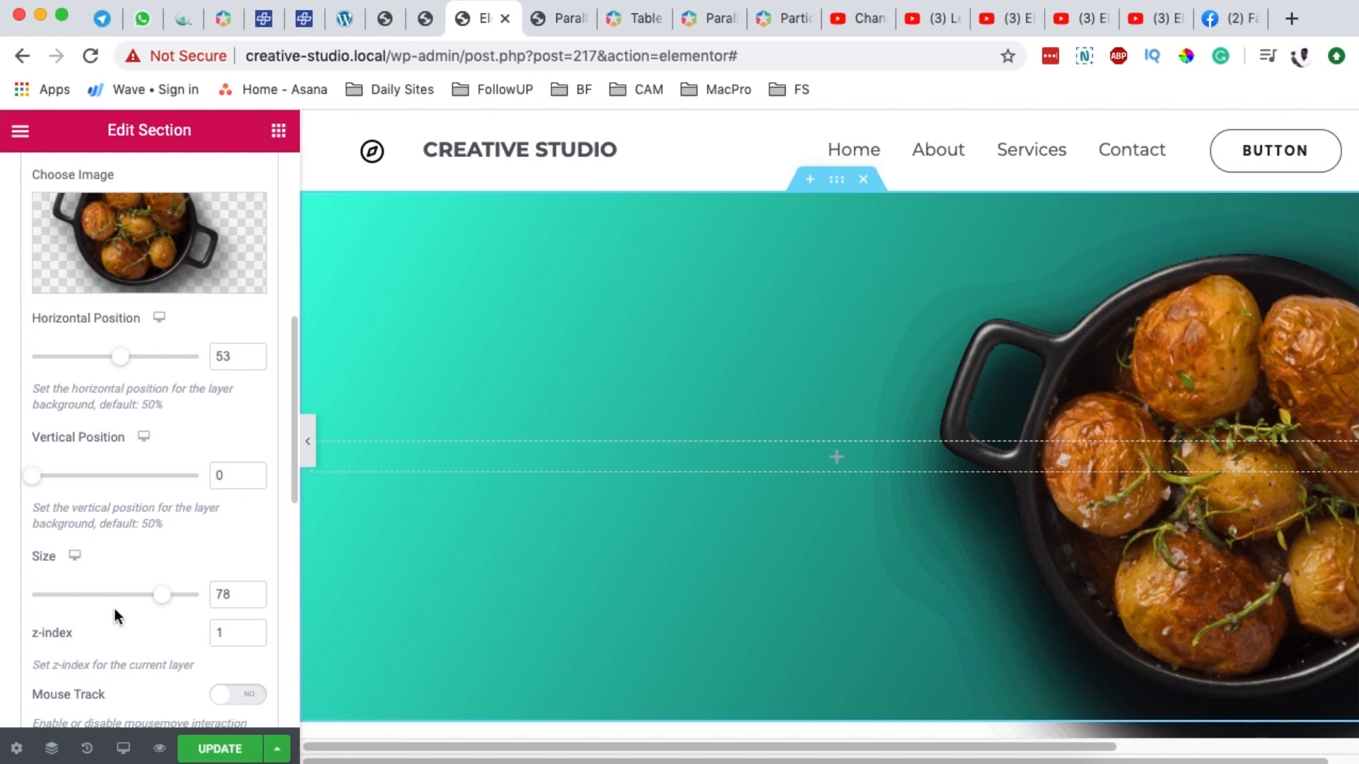
left_click_drag(161, 603, 168, 607)
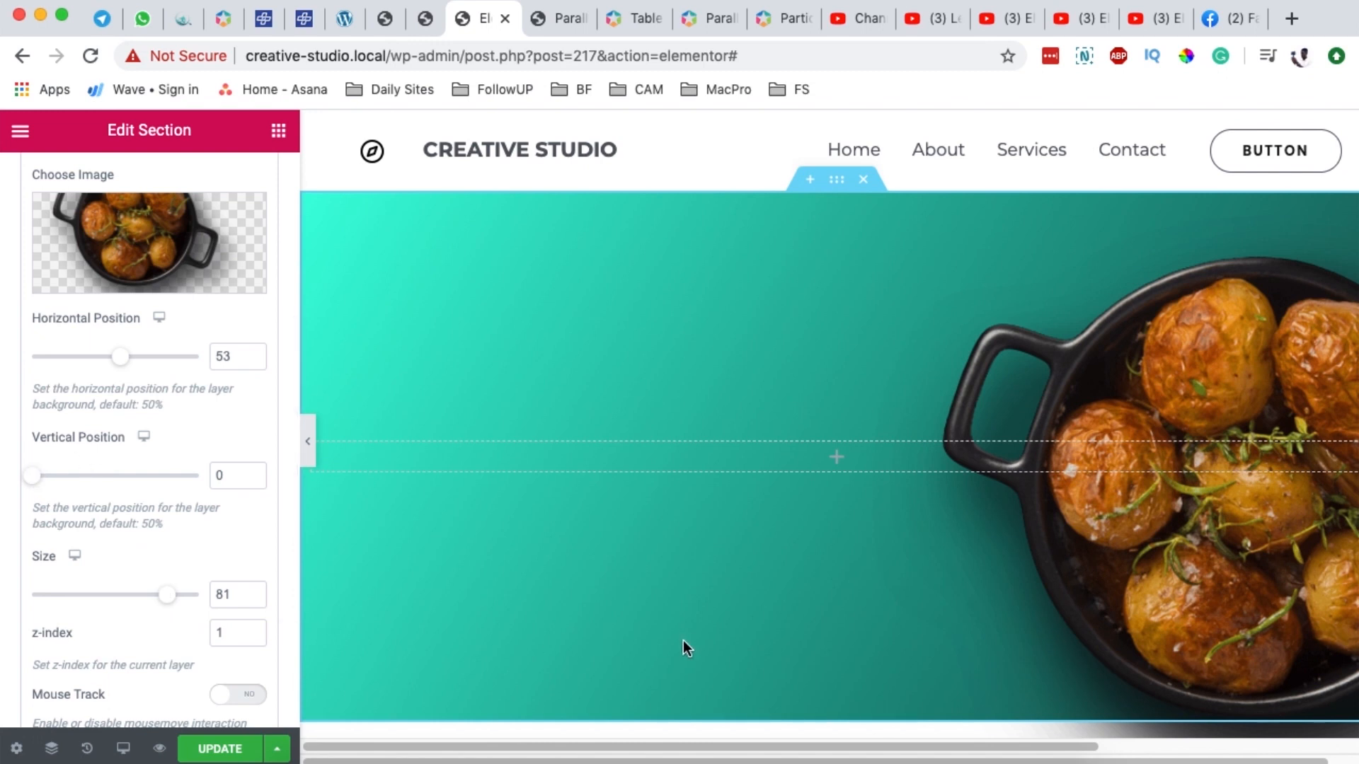
scroll(684, 635, "down", 2)
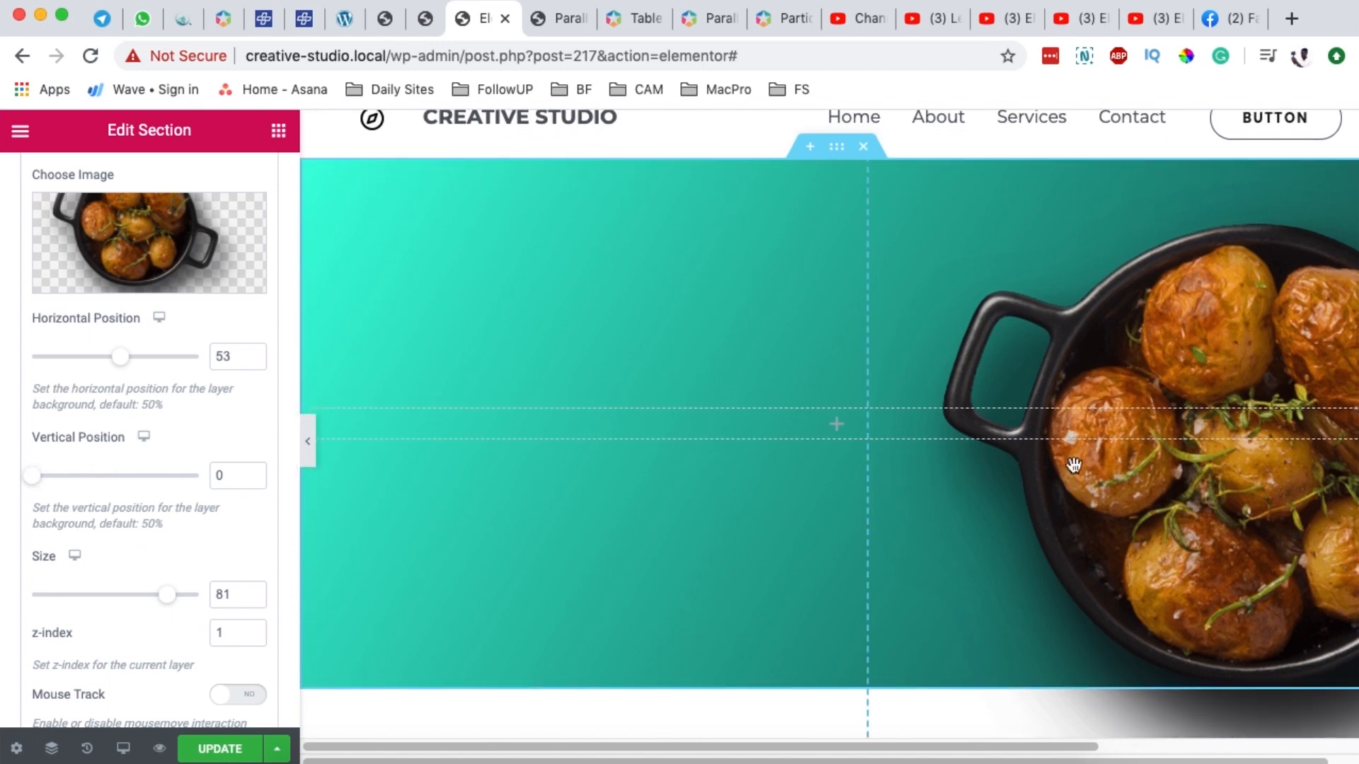
scroll(1039, 465, "up", 2)
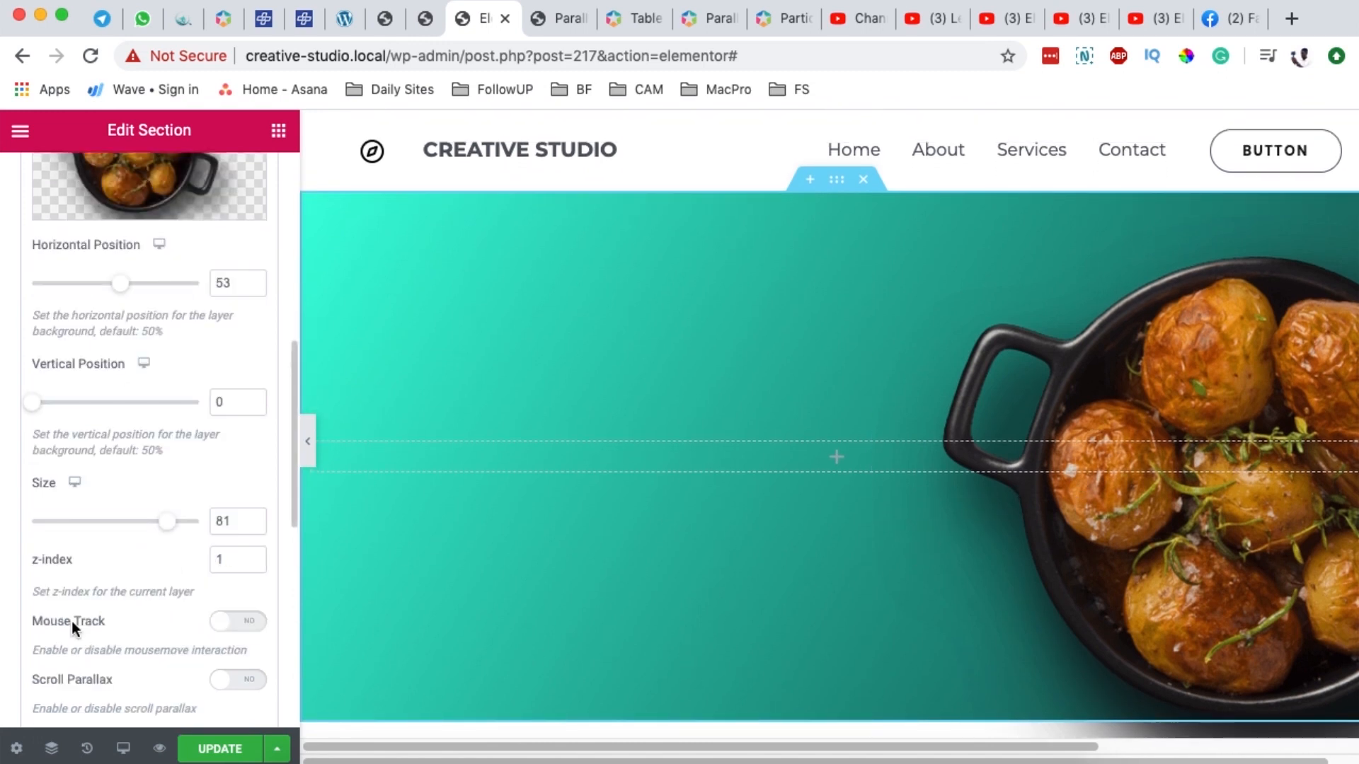
Step: Enable Mouse Track for the potato layer and set its rate to 10
scroll(79, 613, "down", 2)
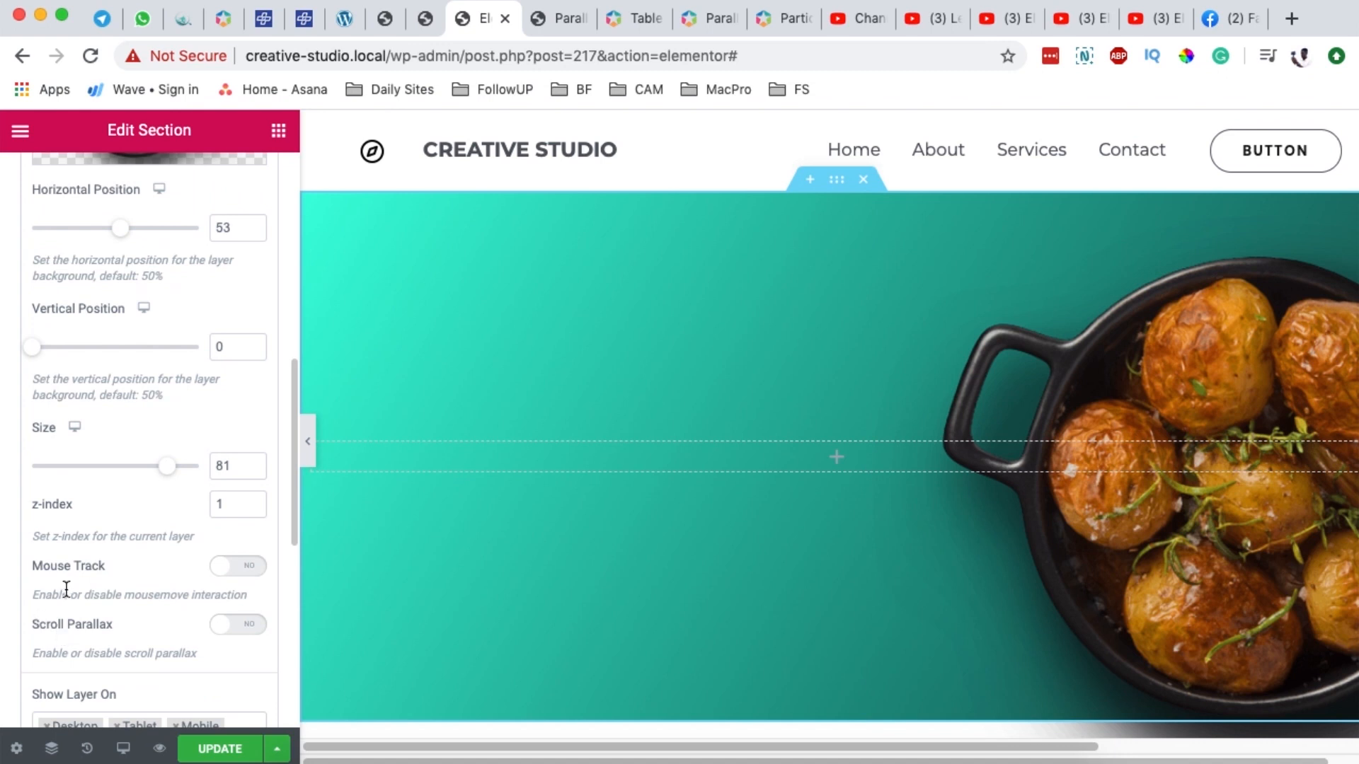
left_click(253, 570)
scroll(83, 622, "down", 3)
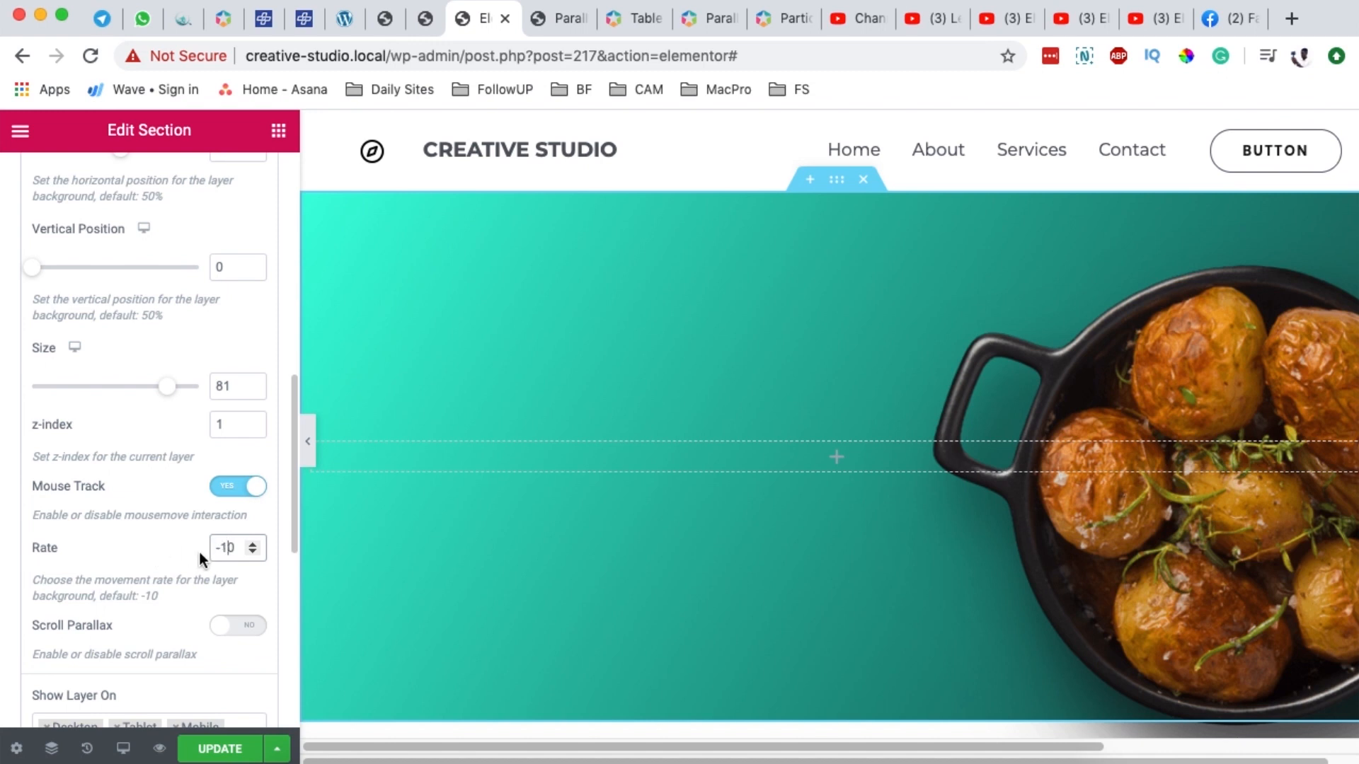
double_click(222, 547)
type("20")
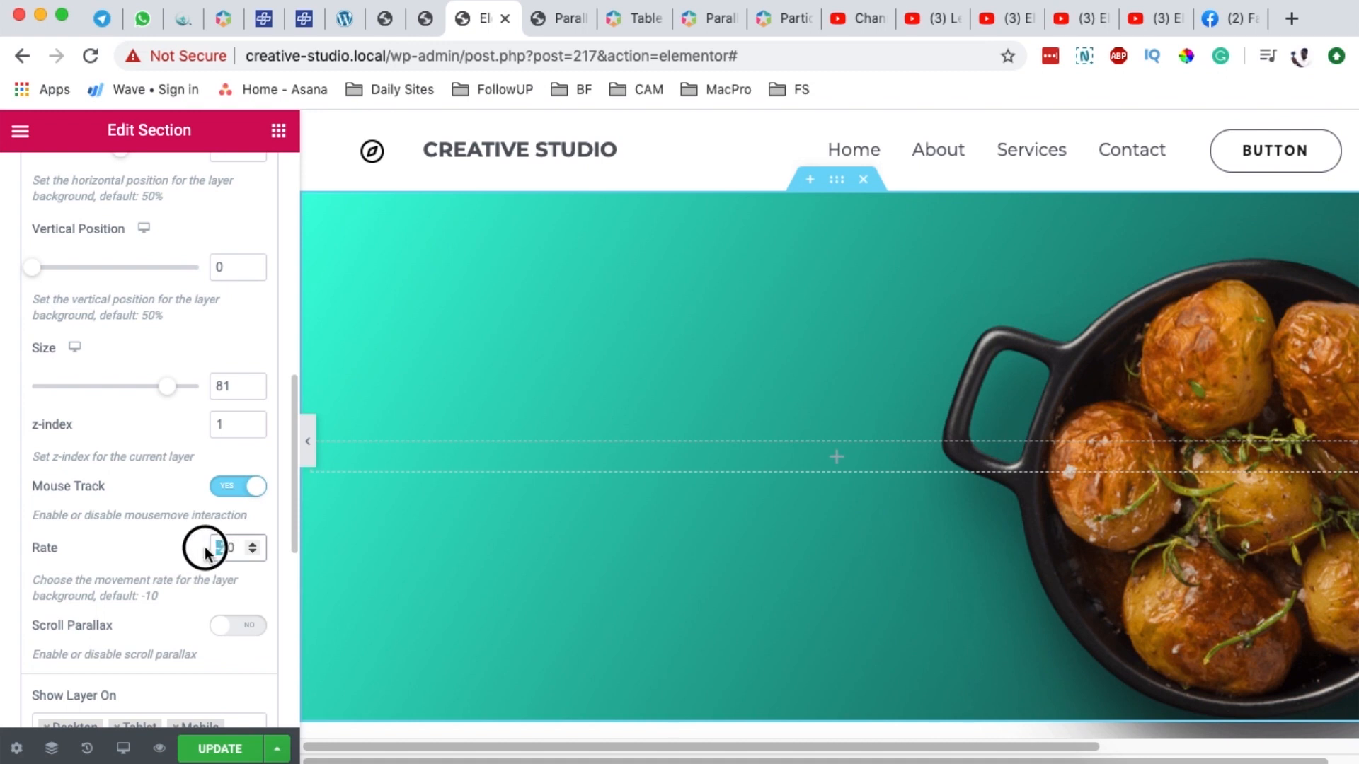
type("1")
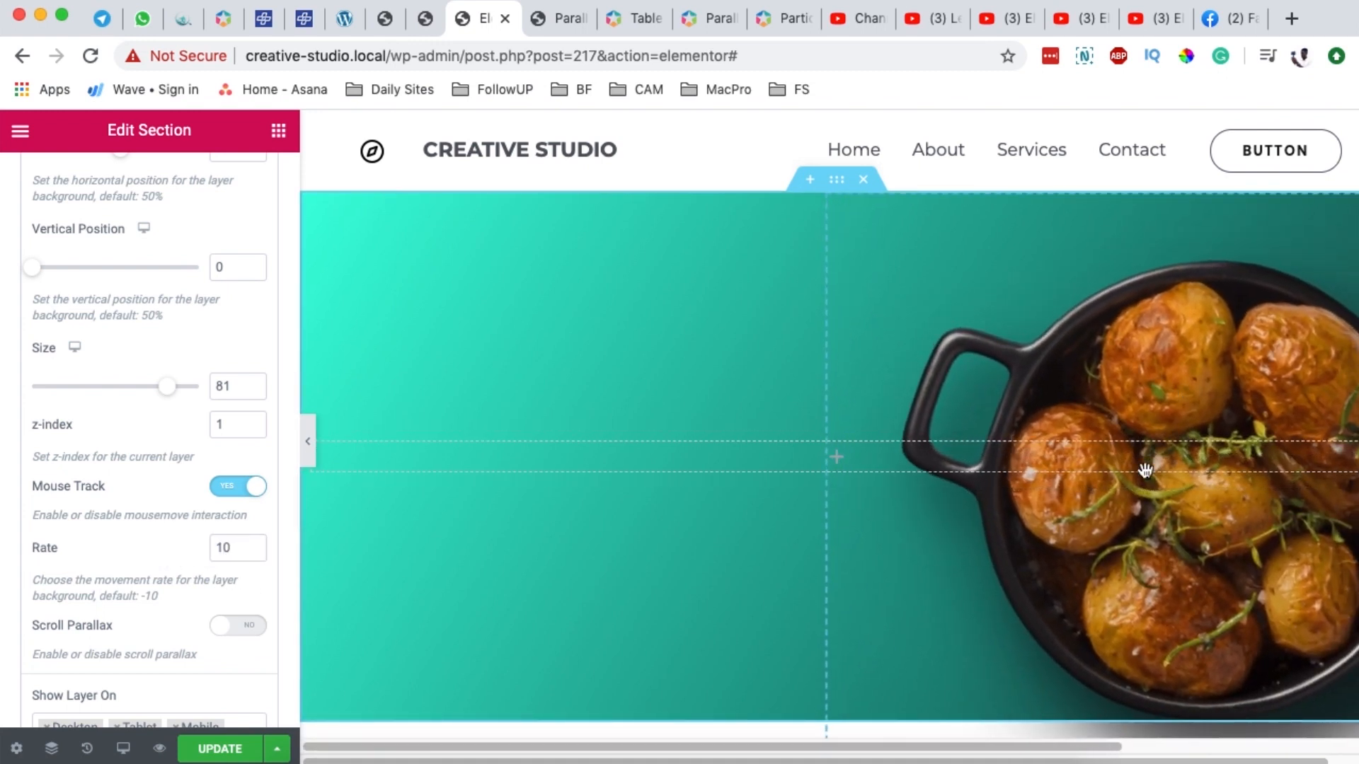
Step: Preview the page in the browser and examine how the potato layer fits the section and follows the pointer
scroll(118, 563, "down", 2)
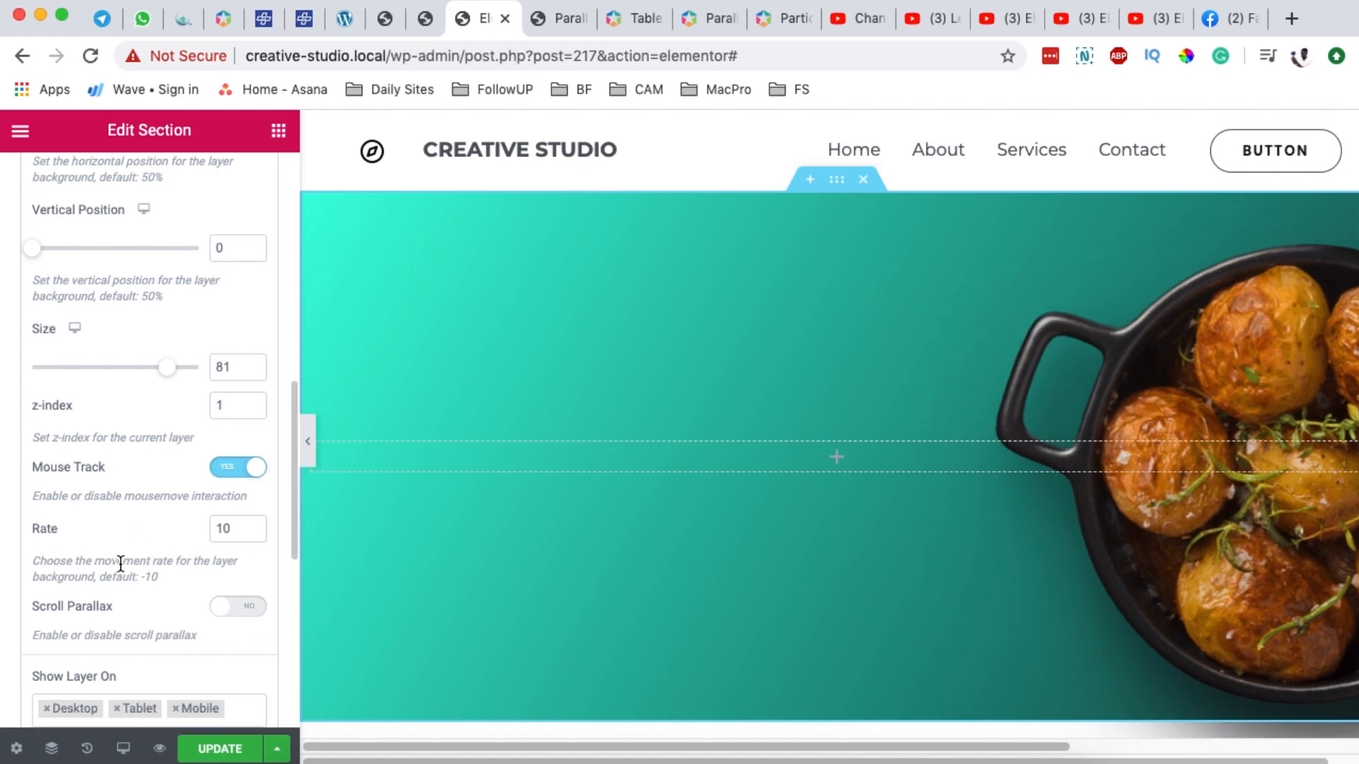
left_click(159, 748)
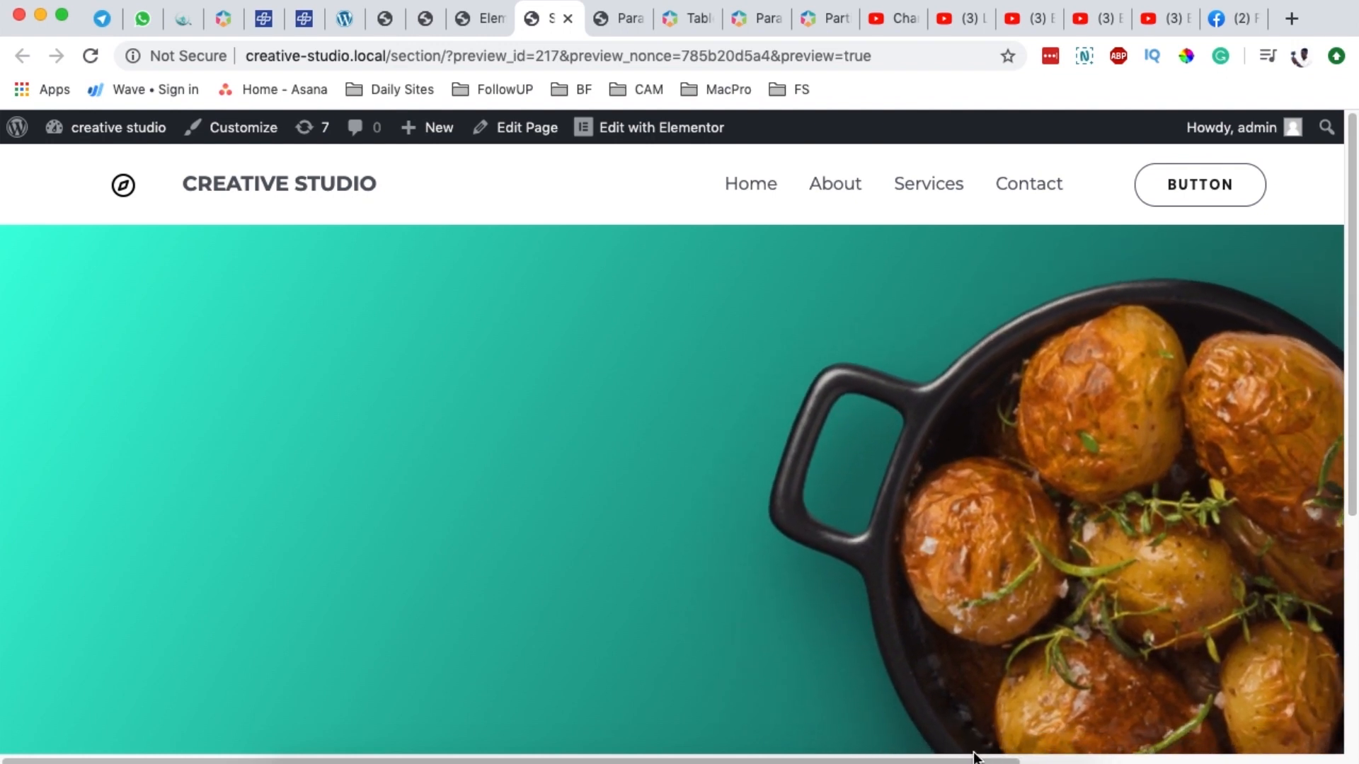
scroll(859, 307, "down", 2)
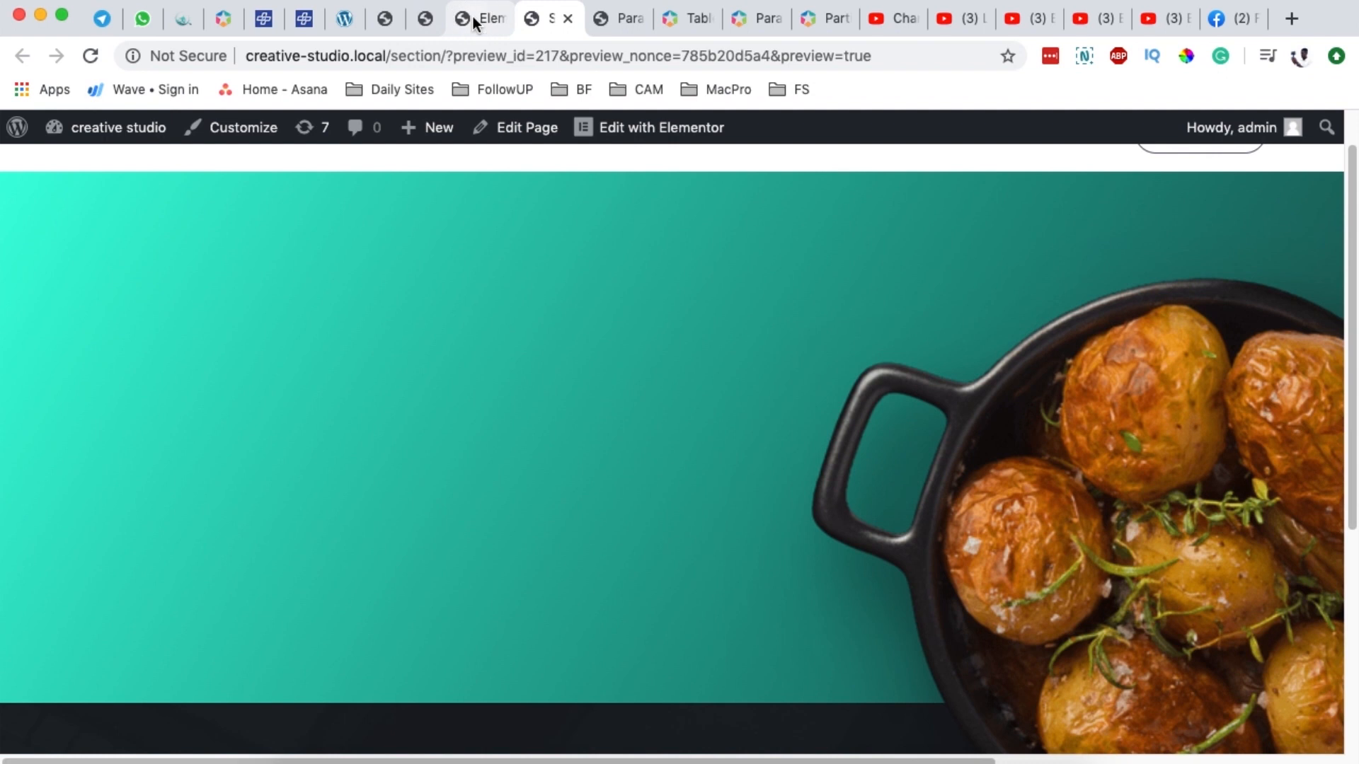
Step: Return to the Elementor editor, reduce the potato layer's size to 66 and preview the page again
left_click(473, 21)
scroll(117, 355, "up", 2)
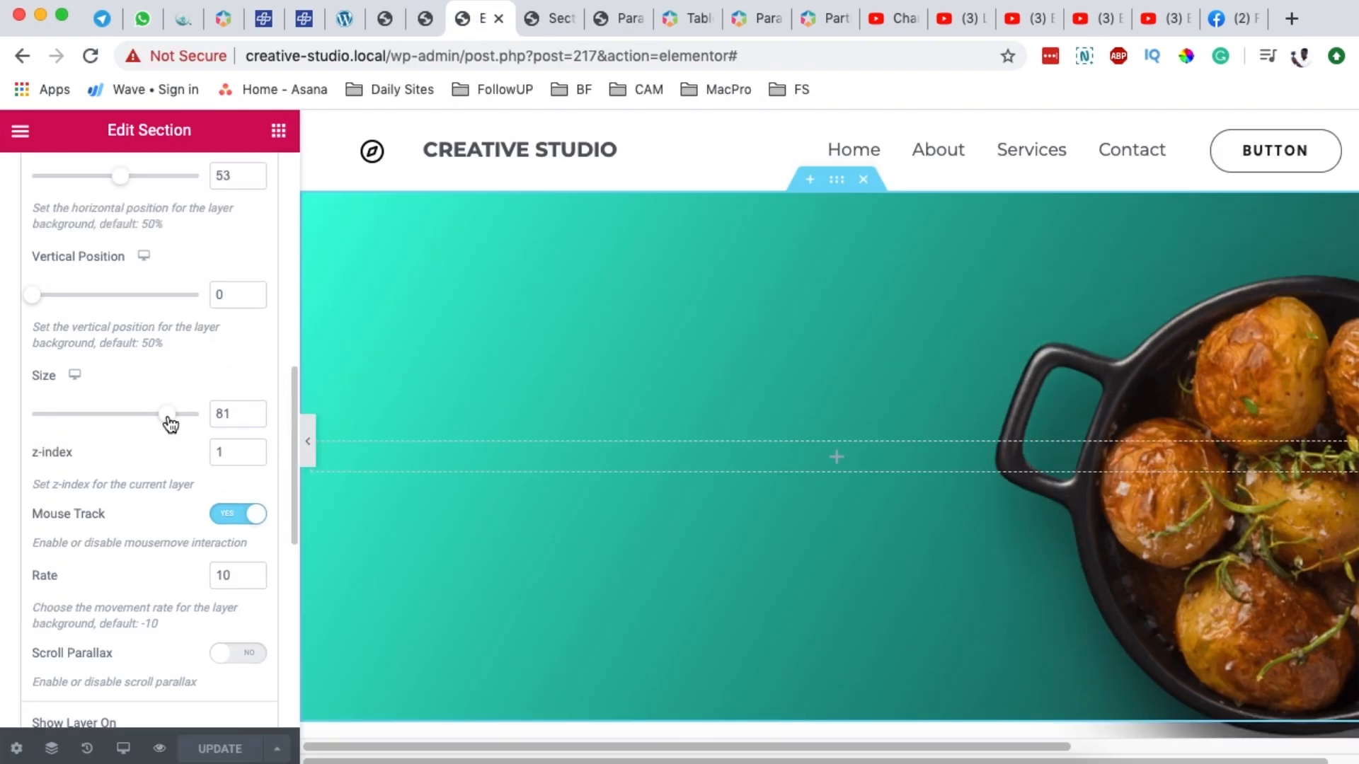
left_click_drag(168, 423, 140, 418)
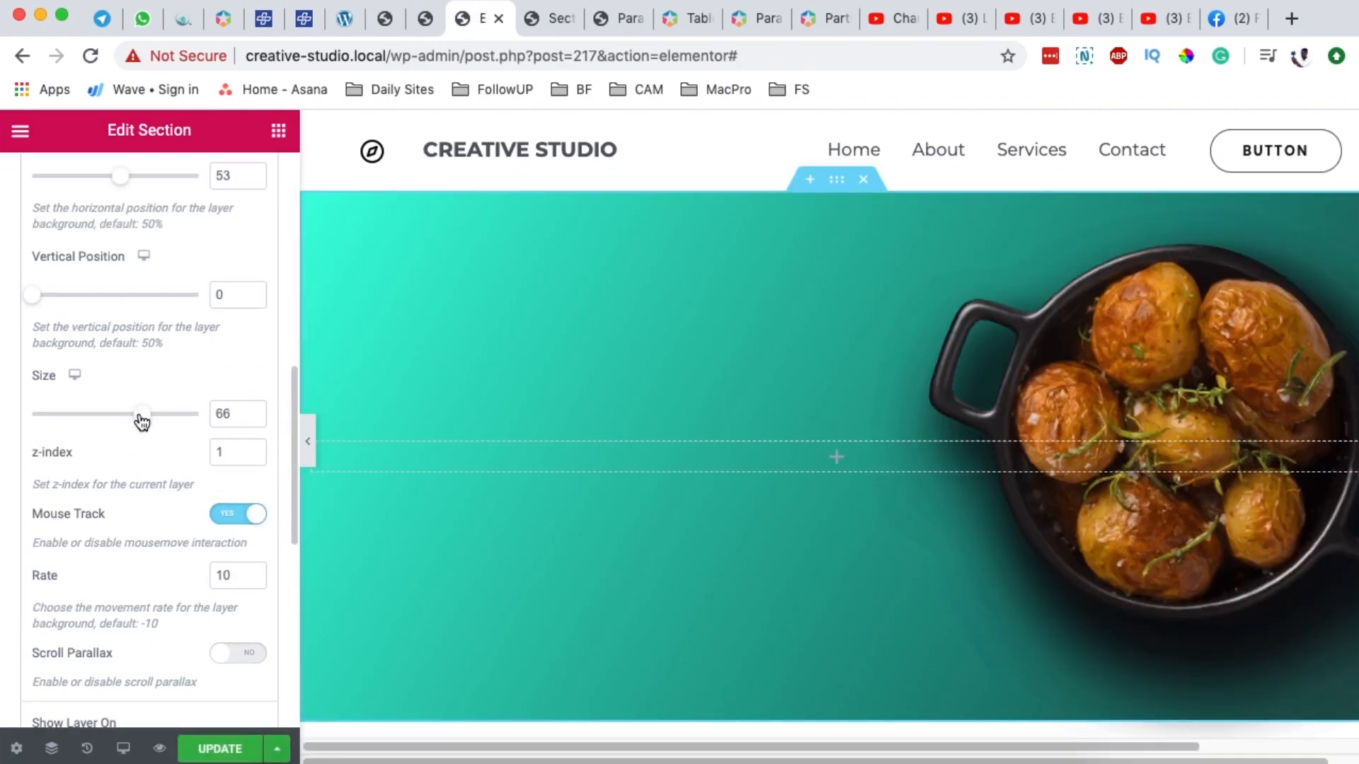
left_click(160, 748)
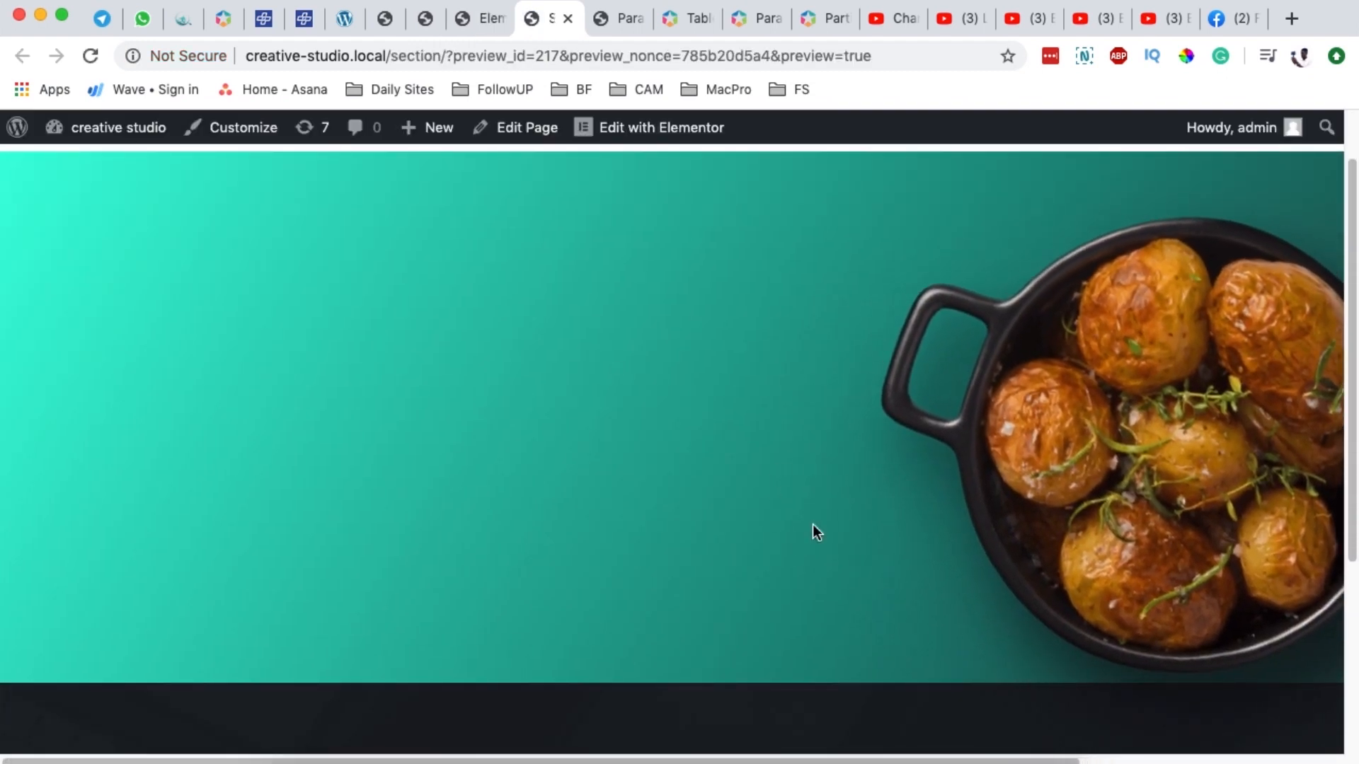
scroll(507, 457, "up", 1)
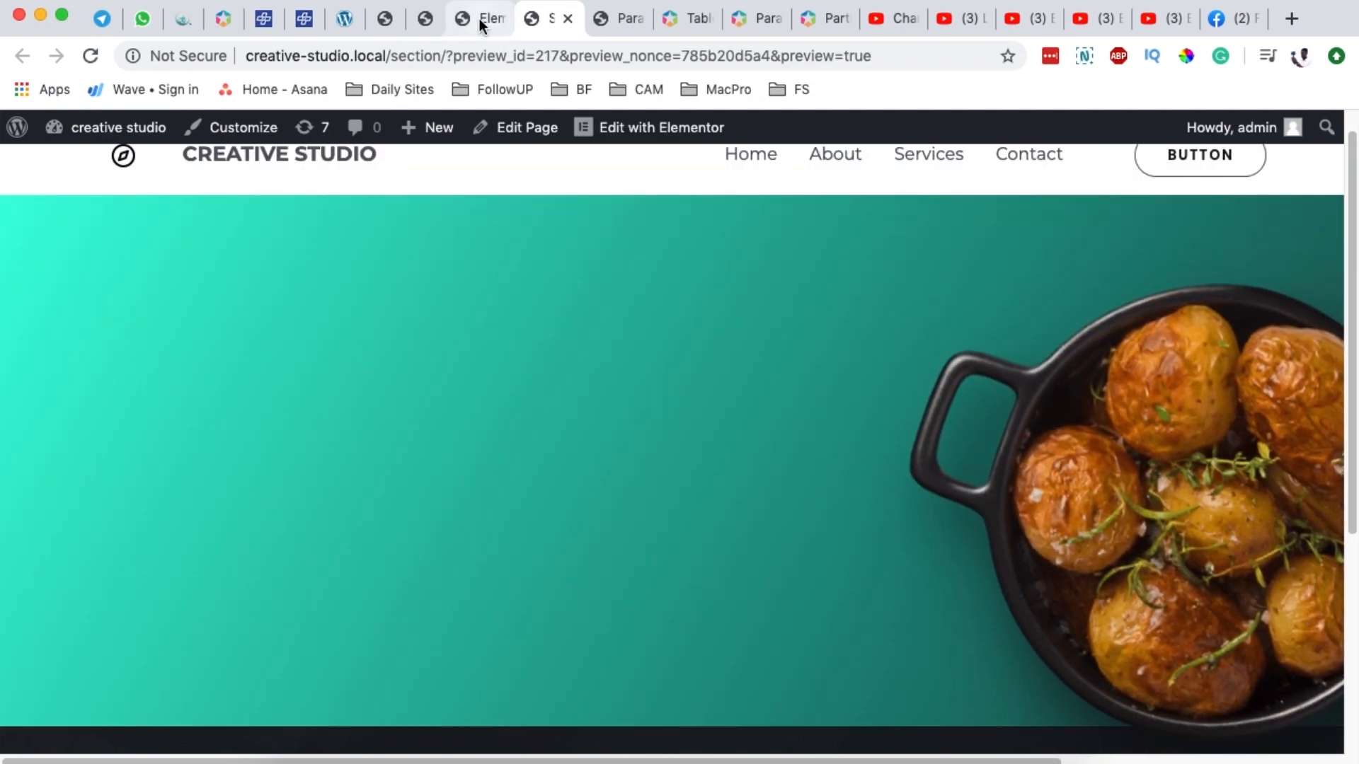
Step: Return to the Elementor editor, collapse the potato layer and open the settings of parallax layer Item #2
left_click(481, 22)
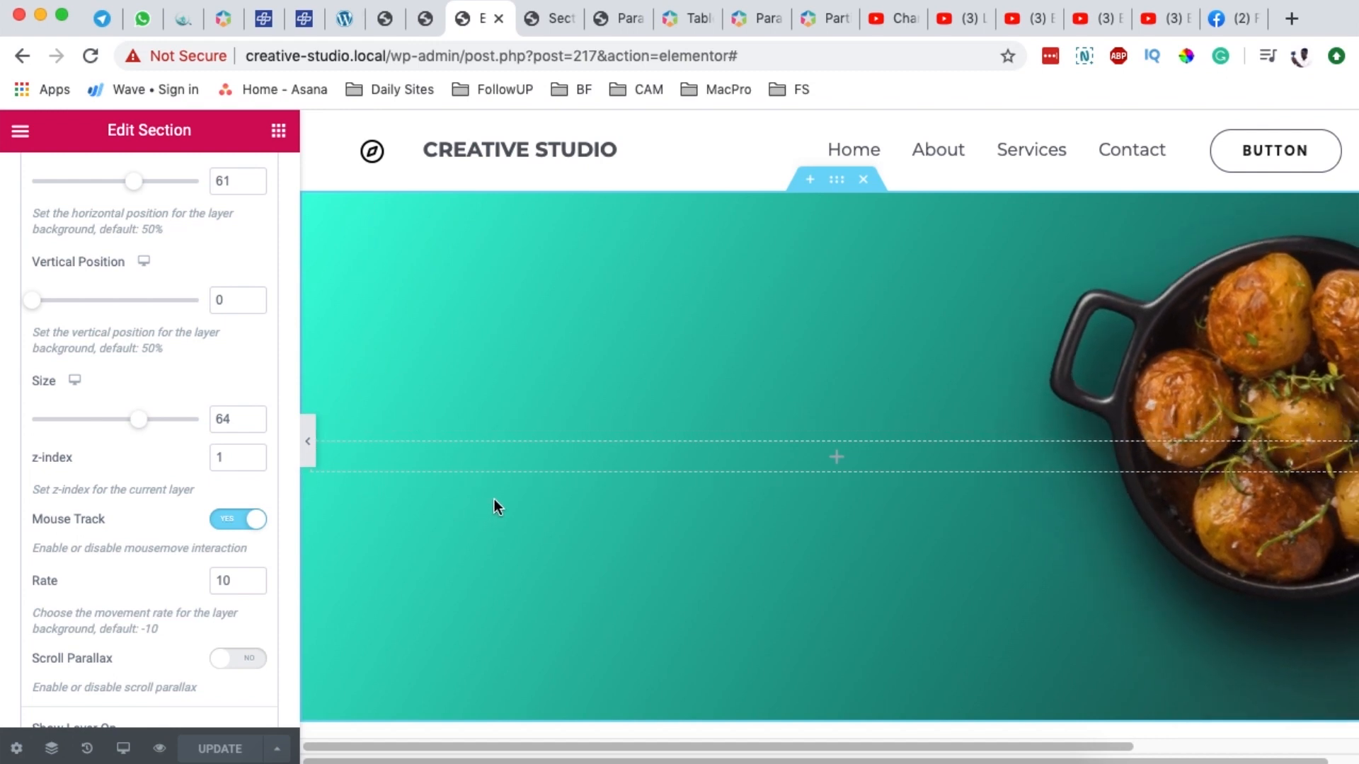
scroll(453, 453, "down", 1)
scroll(393, 492, "up", 1)
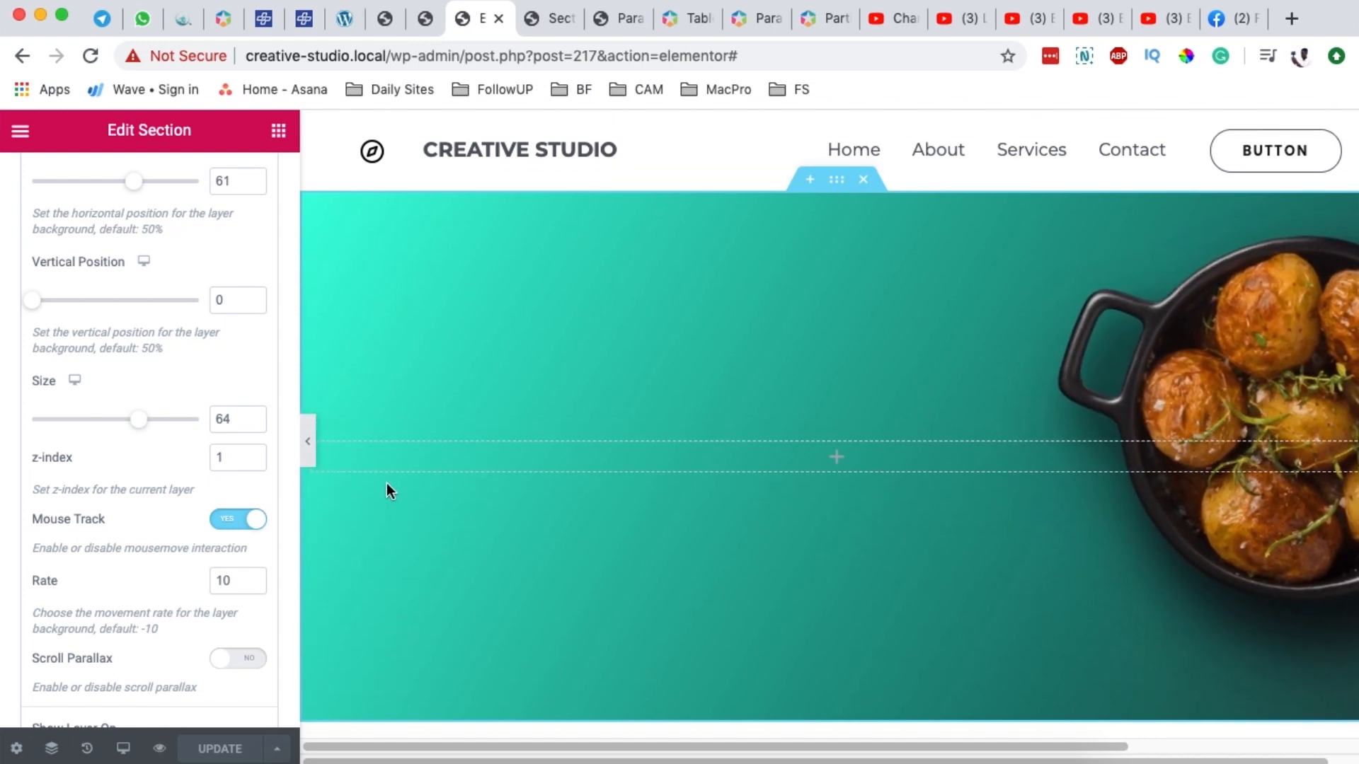
scroll(126, 367, "up", 4)
scroll(109, 202, "up", 1)
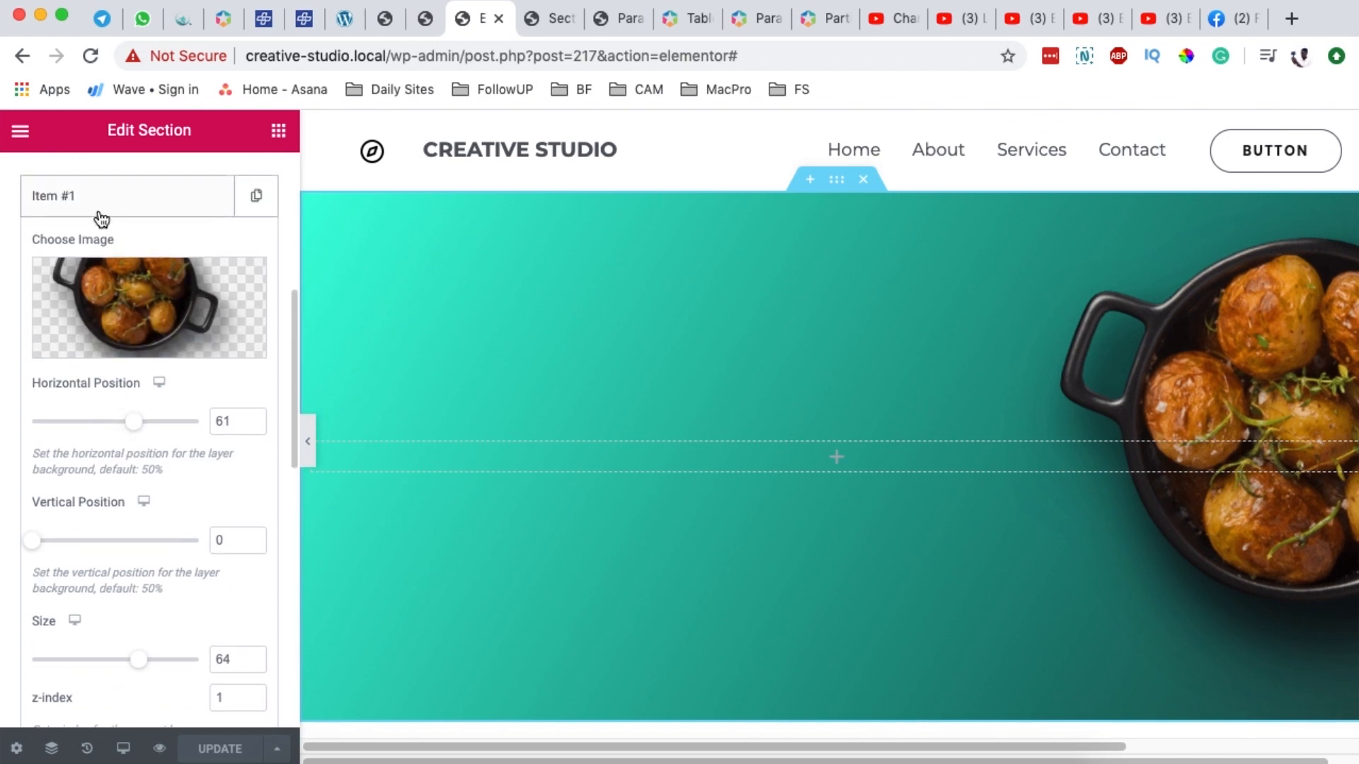
left_click(105, 211)
scroll(120, 239, "up", 8)
left_click(134, 544)
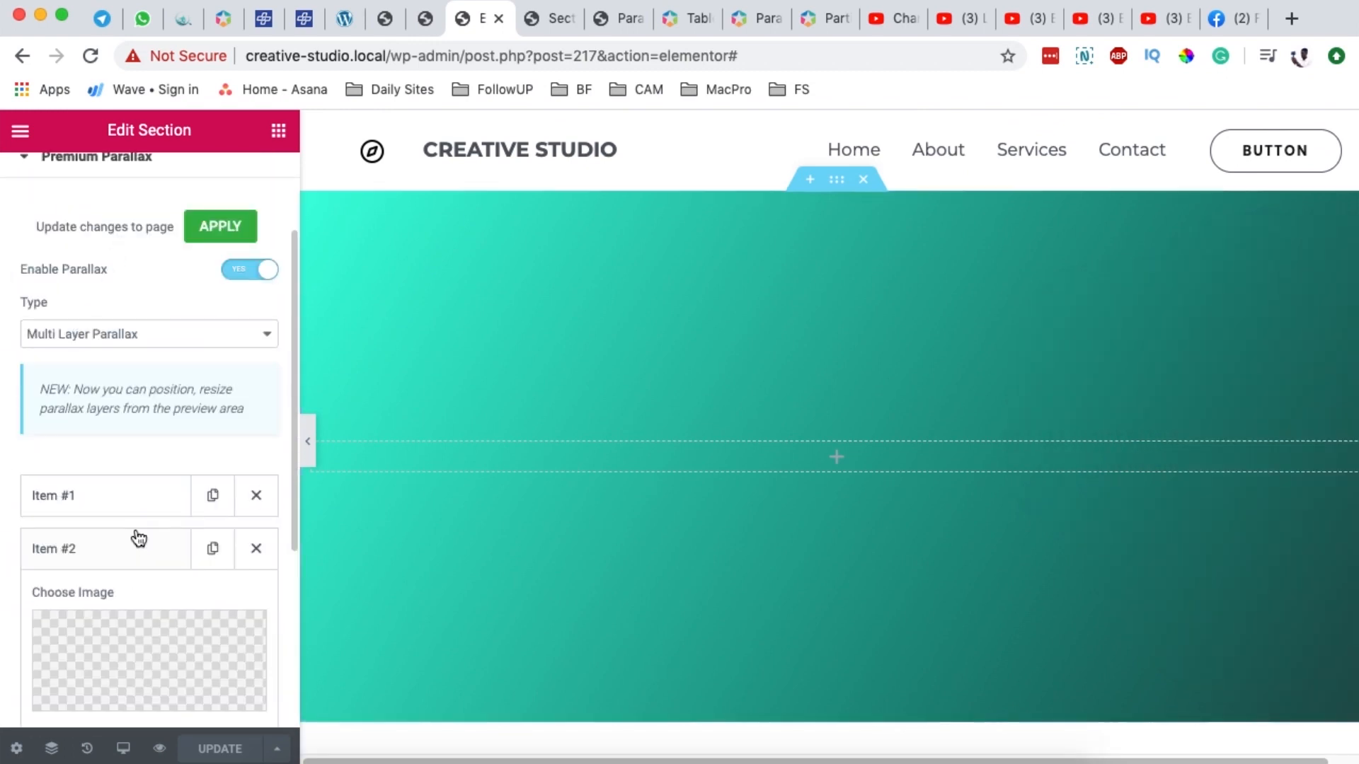
Step: Insert package-4.png from the media library as the Item #2 layer's image and set its size to 15
scroll(125, 451, "down", 3)
left_click(255, 552)
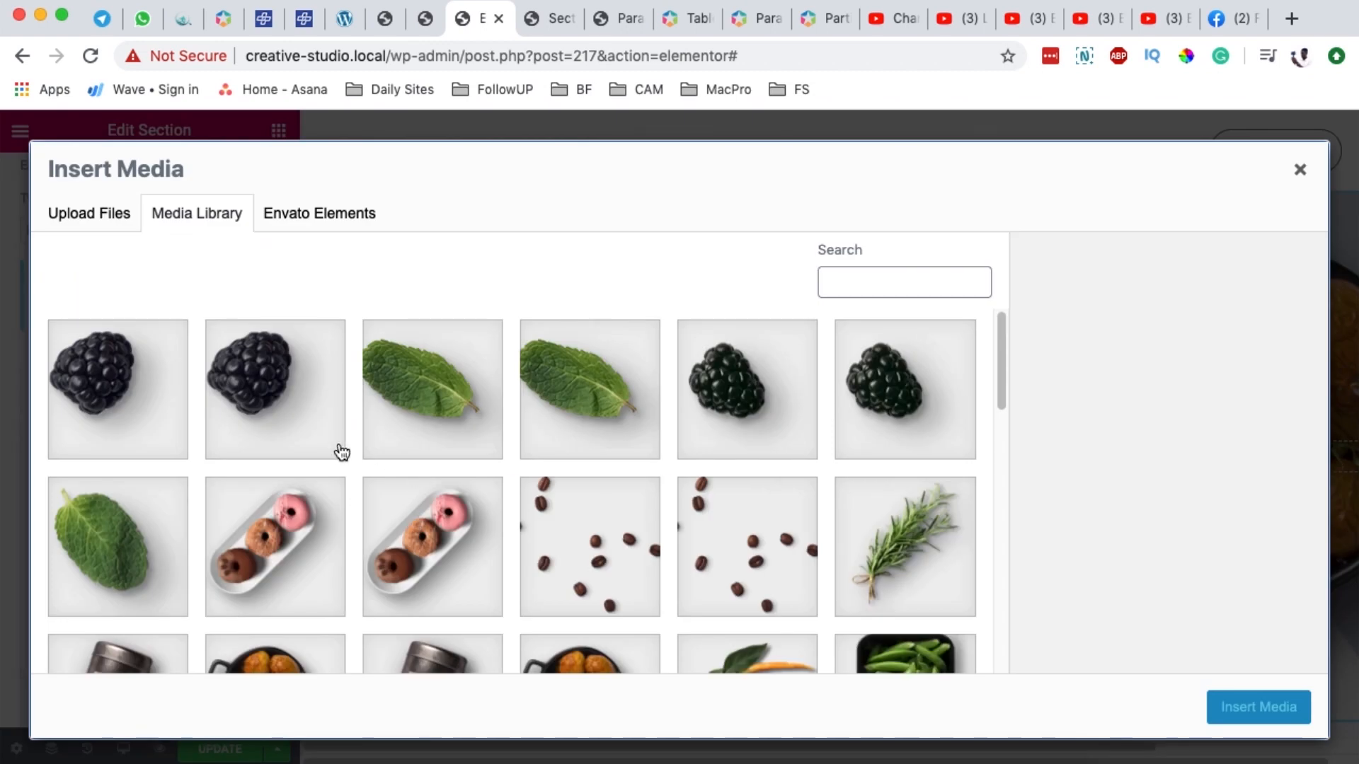
scroll(163, 433, "down", 10)
left_click(269, 381)
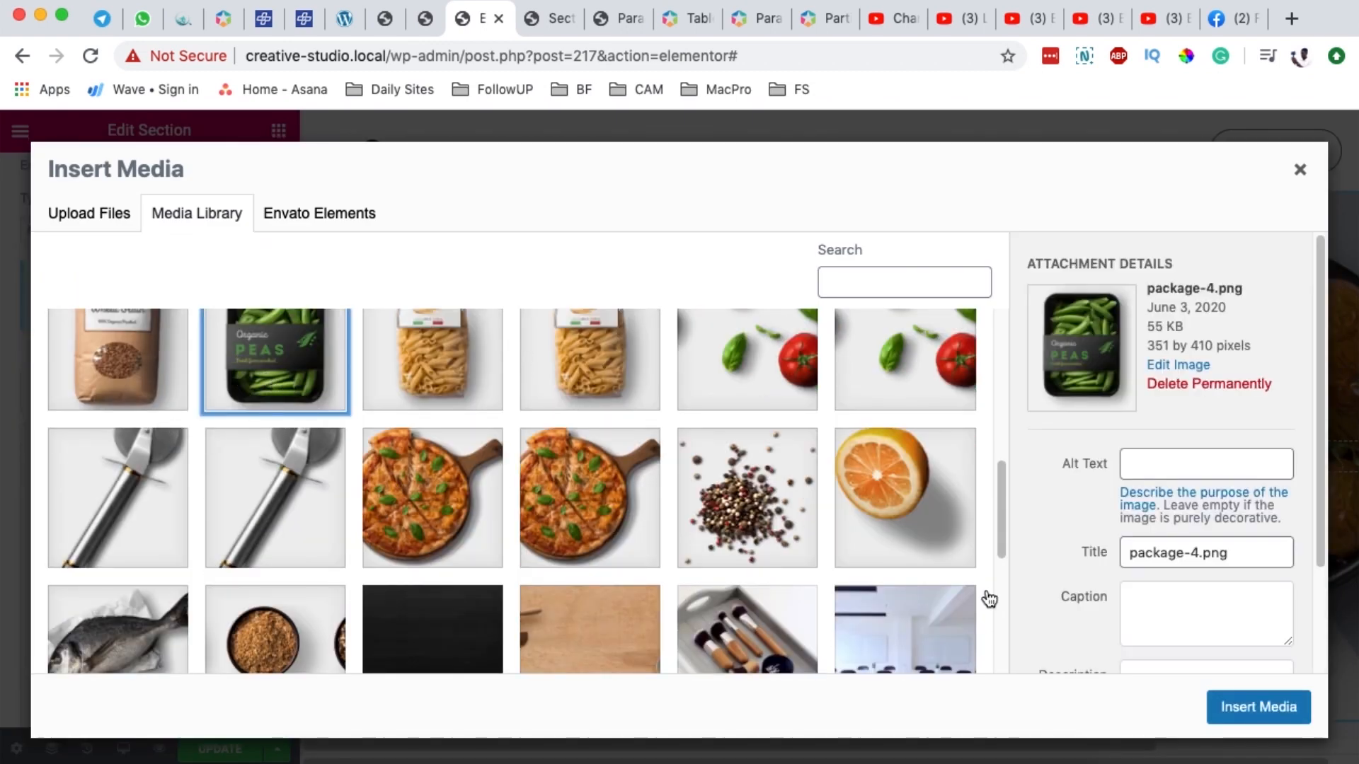
left_click(1257, 708)
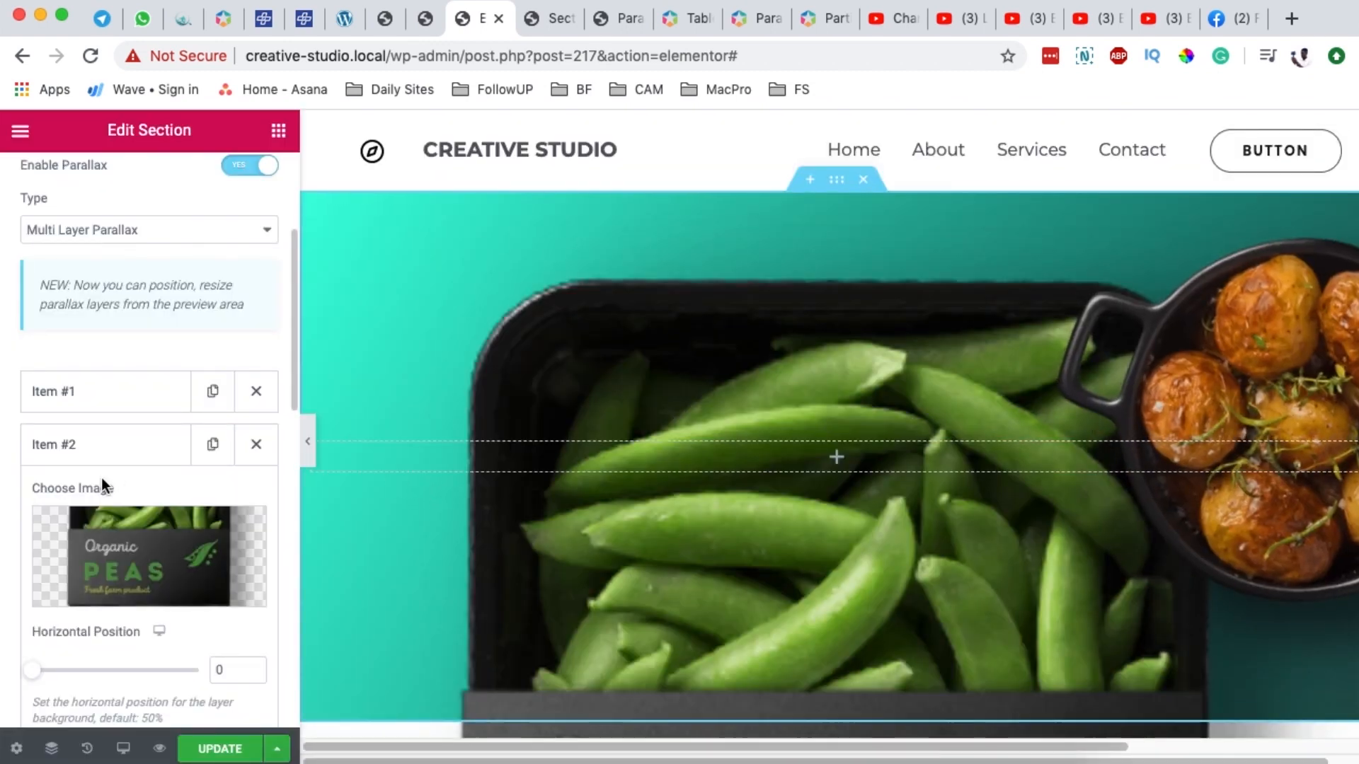
scroll(113, 453, "down", 3)
left_click_drag(198, 628, 54, 627)
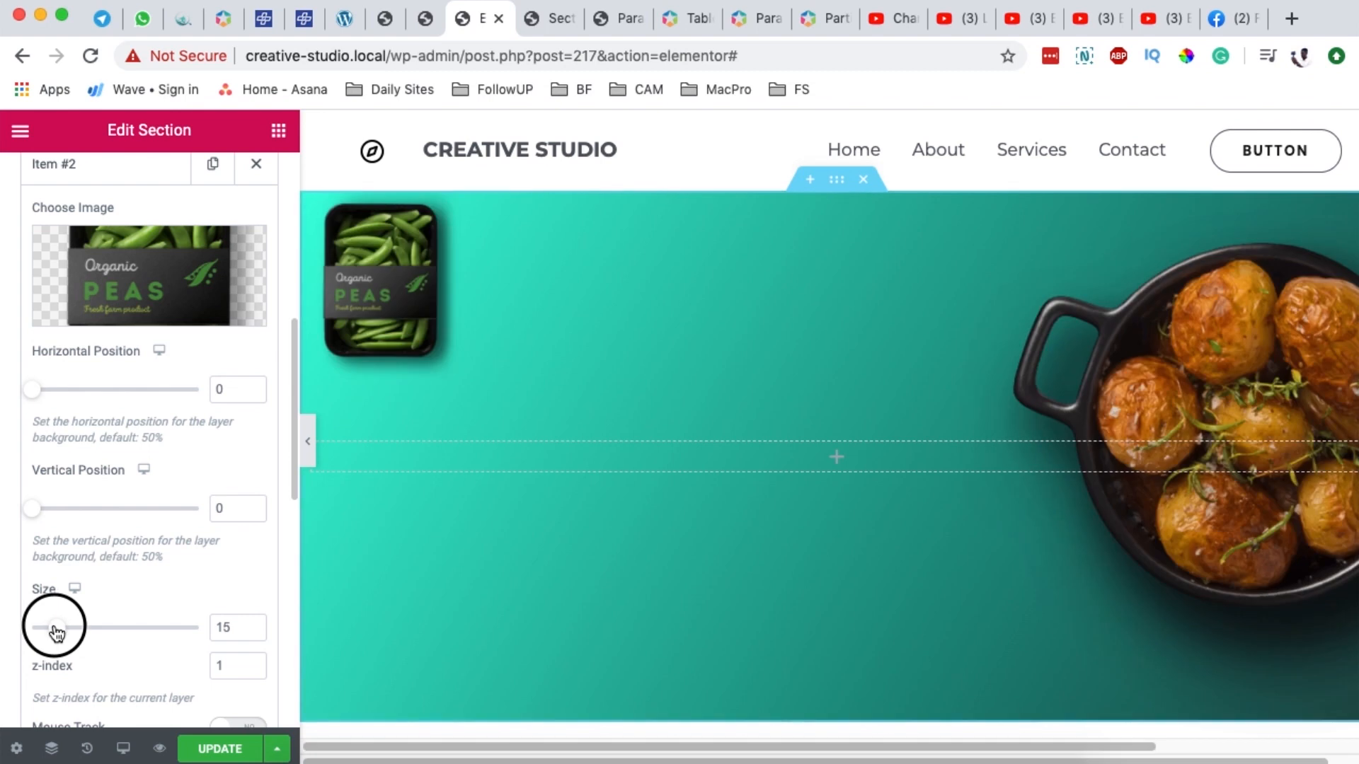
Step: Enable Scroll Parallax for the peas layer with direction Down and scroll the page to test its movement
scroll(99, 605, "down", 2)
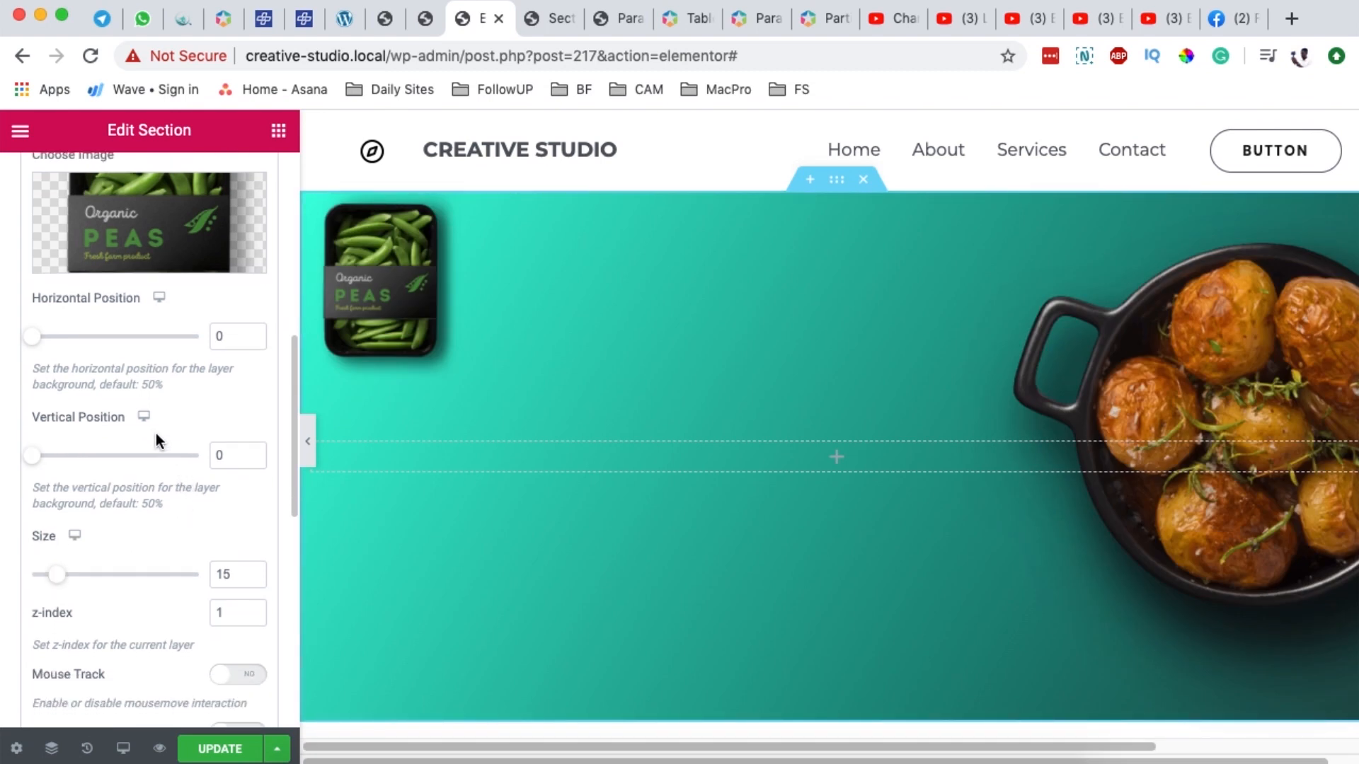
scroll(153, 435, "down", 4)
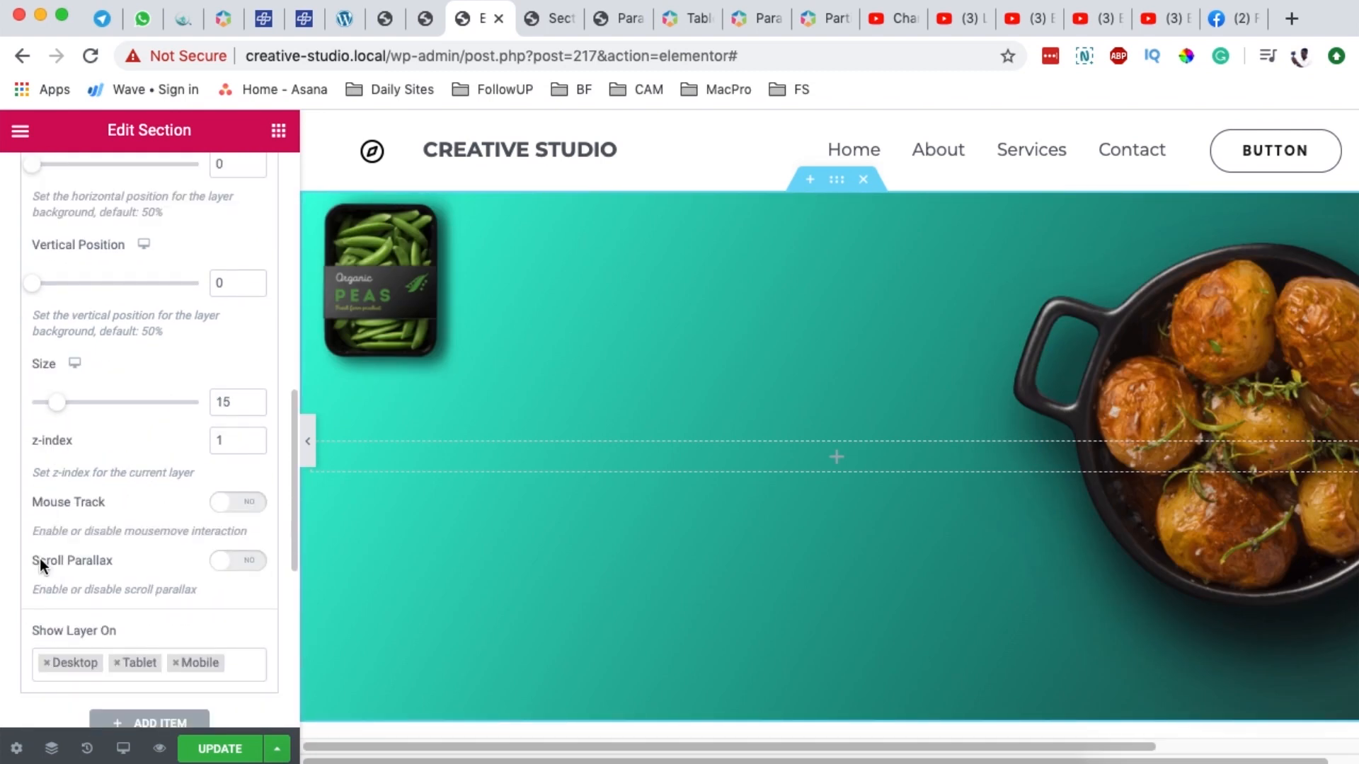
left_click(259, 563)
scroll(55, 562, "down", 2)
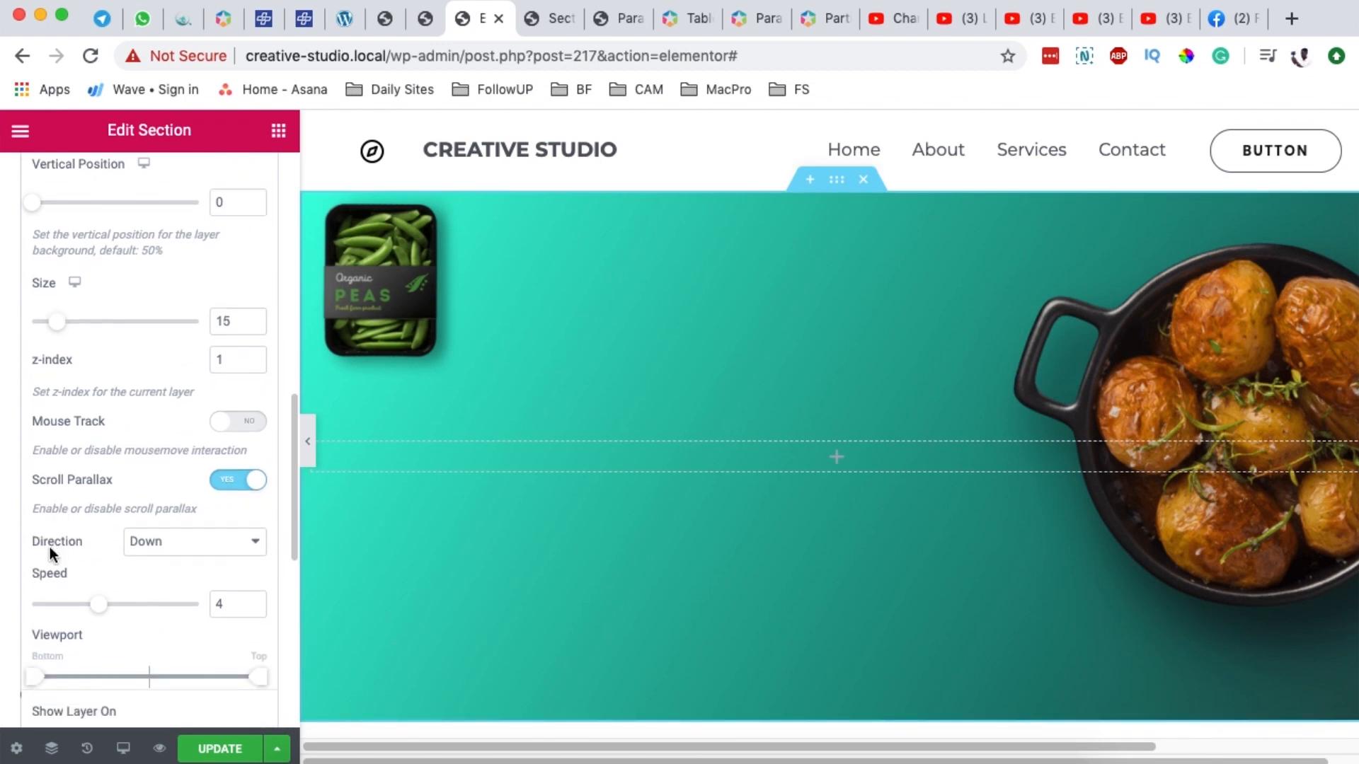
left_click(167, 552)
left_click(157, 558)
scroll(91, 555, "down", 1)
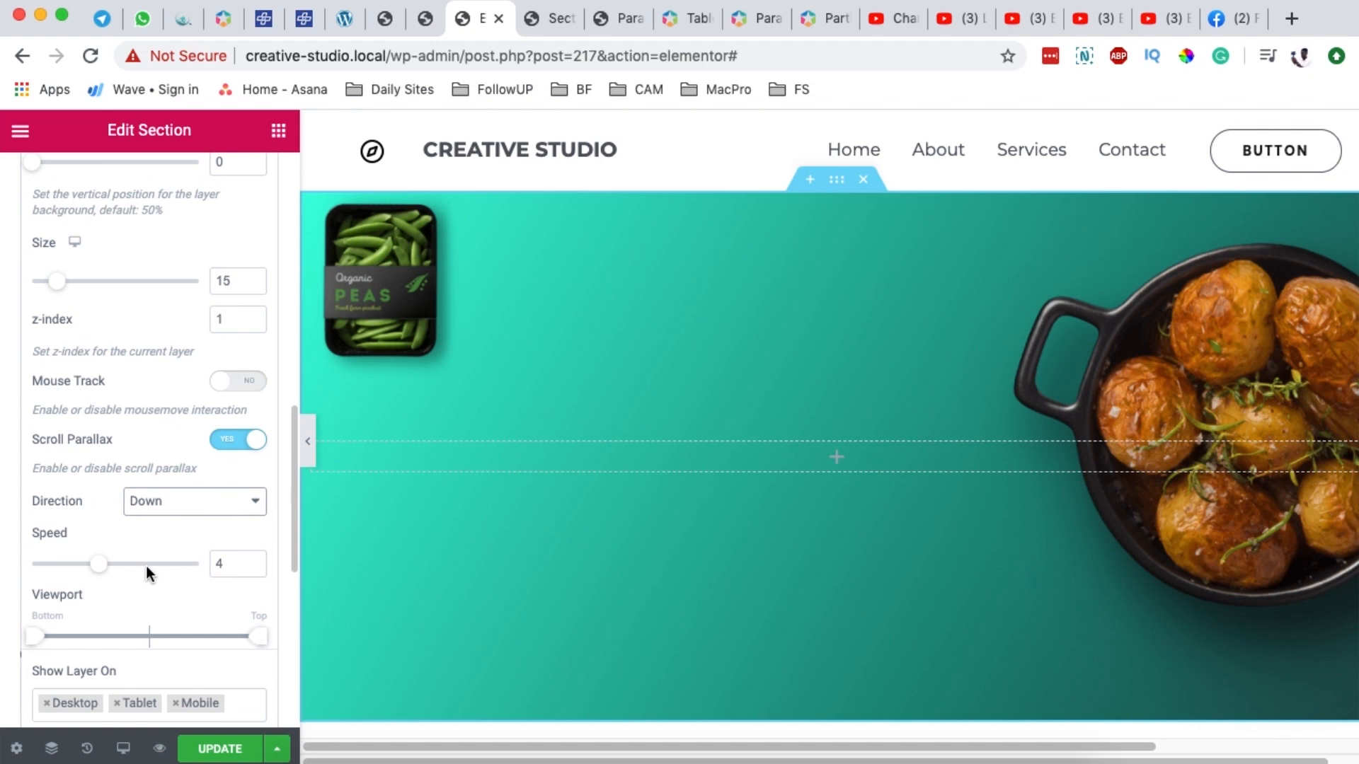
scroll(536, 596, "down", 10)
scroll(536, 595, "up", 8)
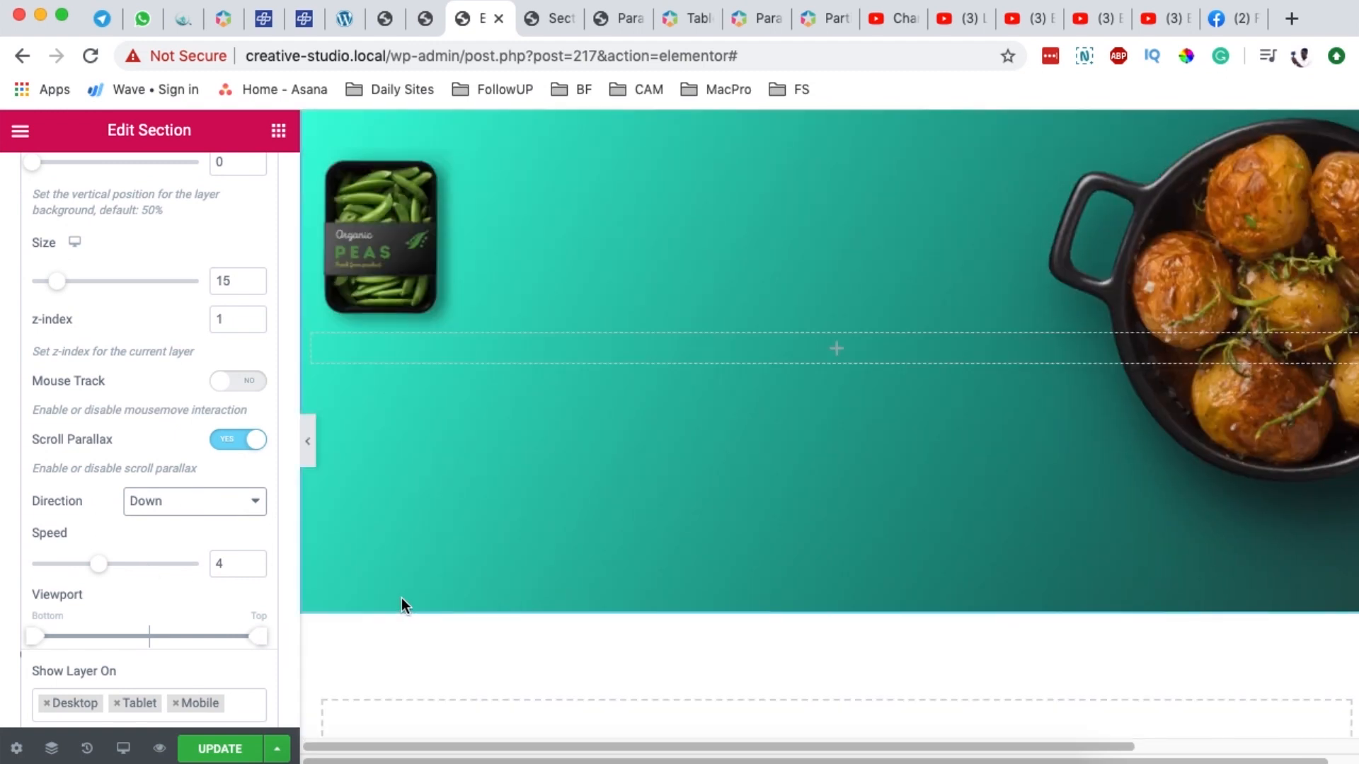
Step: Try scroll speeds of 10 and 2 for the peas layer, scrolling the page to compare the motion
double_click(207, 565)
type("10")
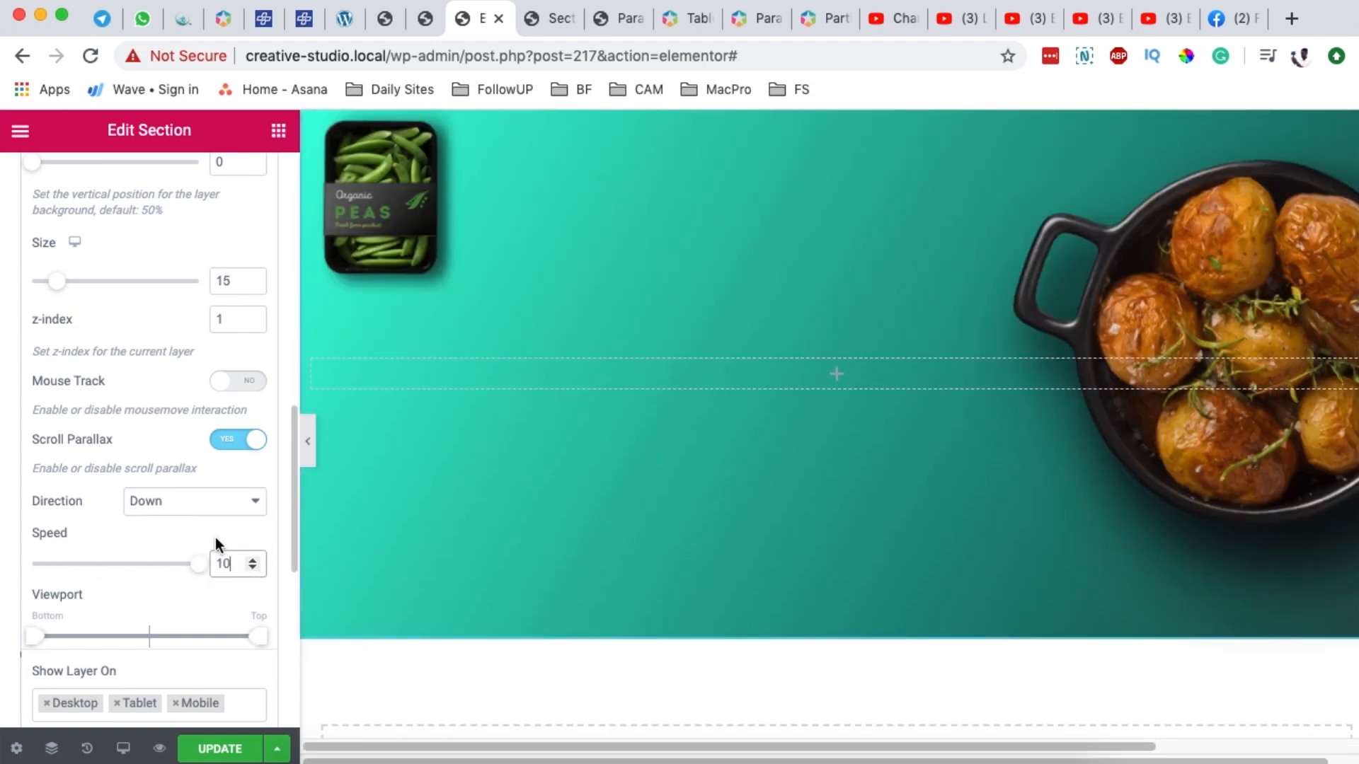
scroll(648, 524, "down", 3)
scroll(647, 524, "up", 5)
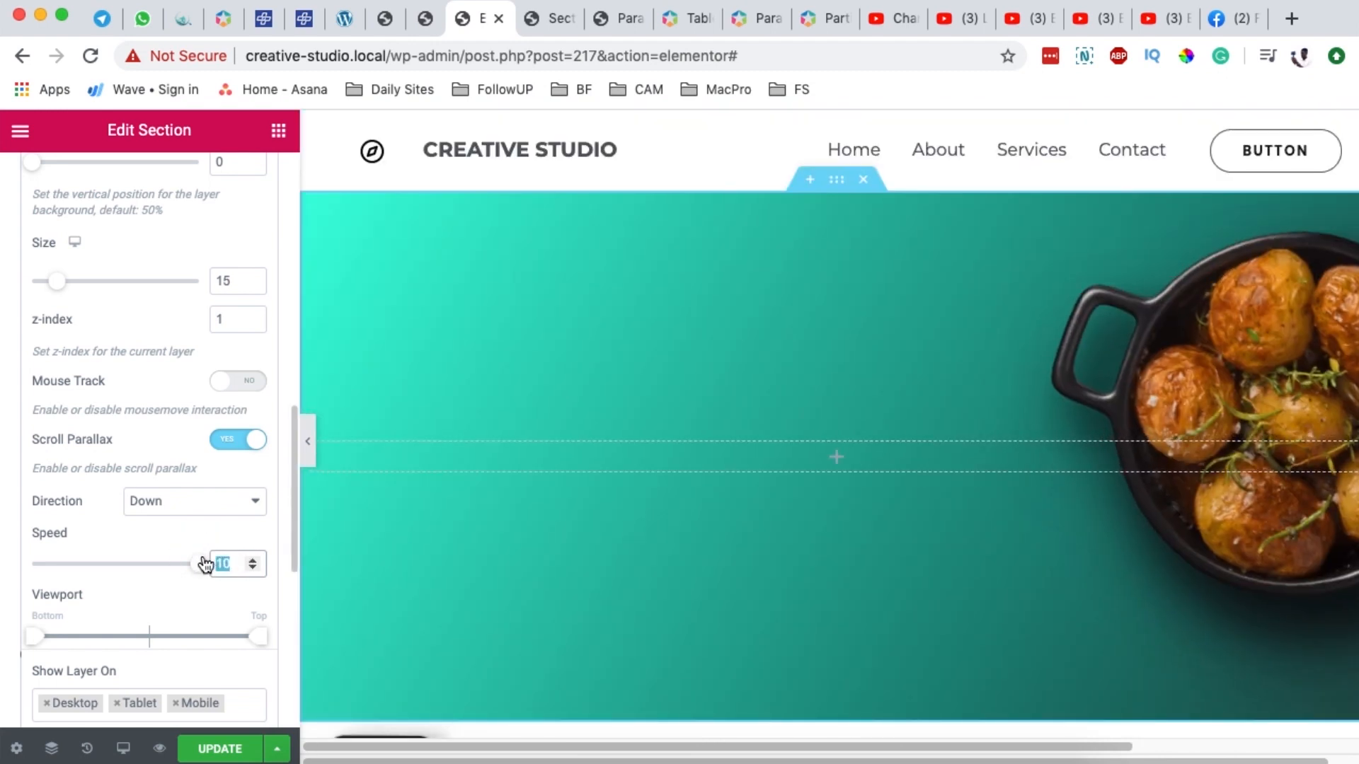
type("2")
scroll(595, 539, "down", 5)
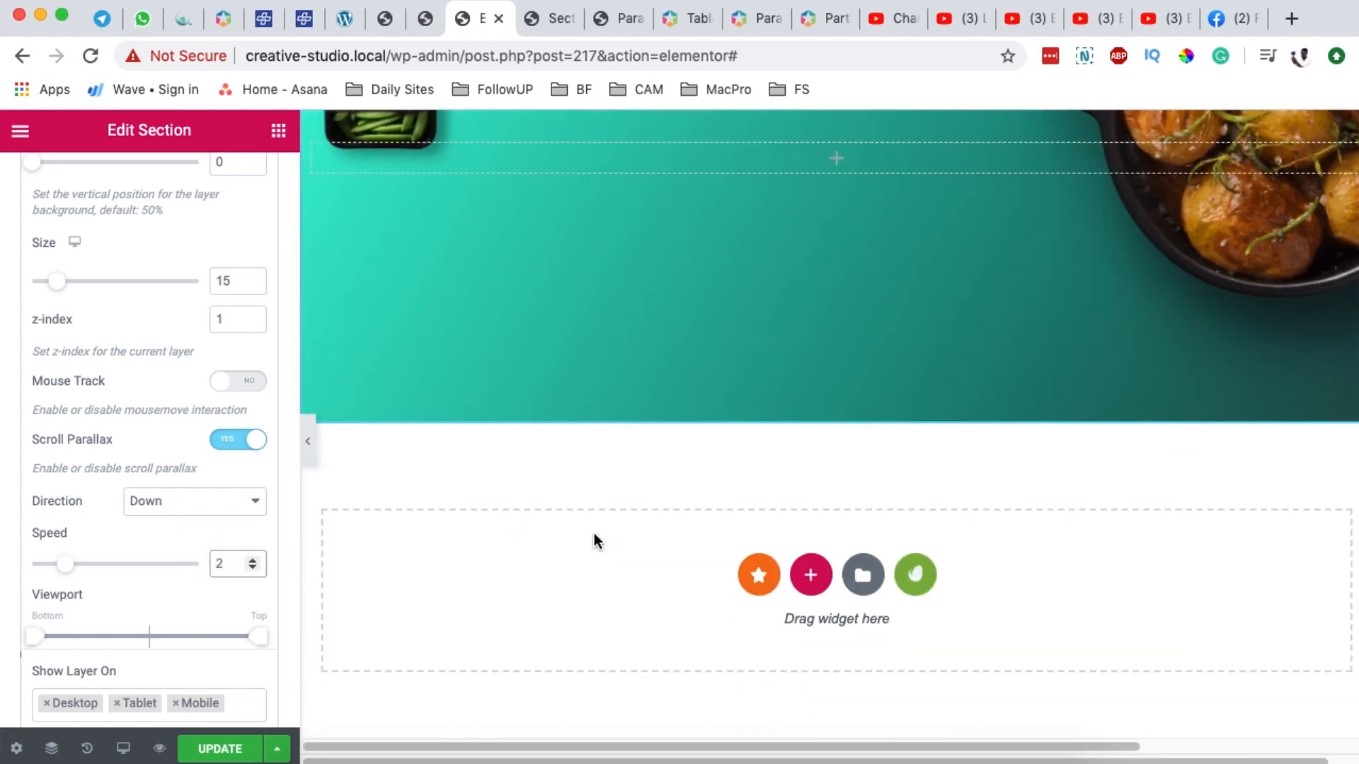
scroll(593, 532, "up", 5)
Step: Set the peas layer's scroll speed to 4 and scroll the page to check the movement
key("BackSpace")
type("4")
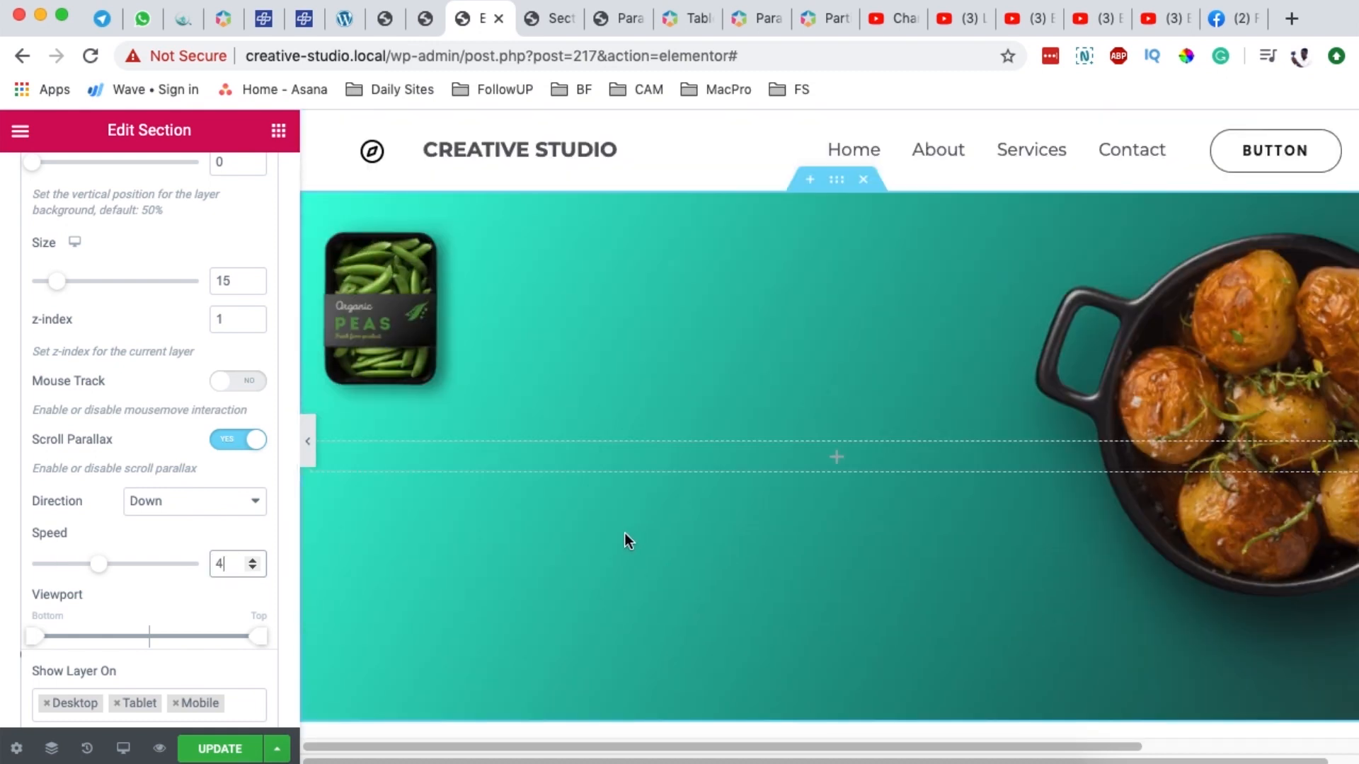
scroll(597, 528, "down", 4)
scroll(826, 548, "down", 2)
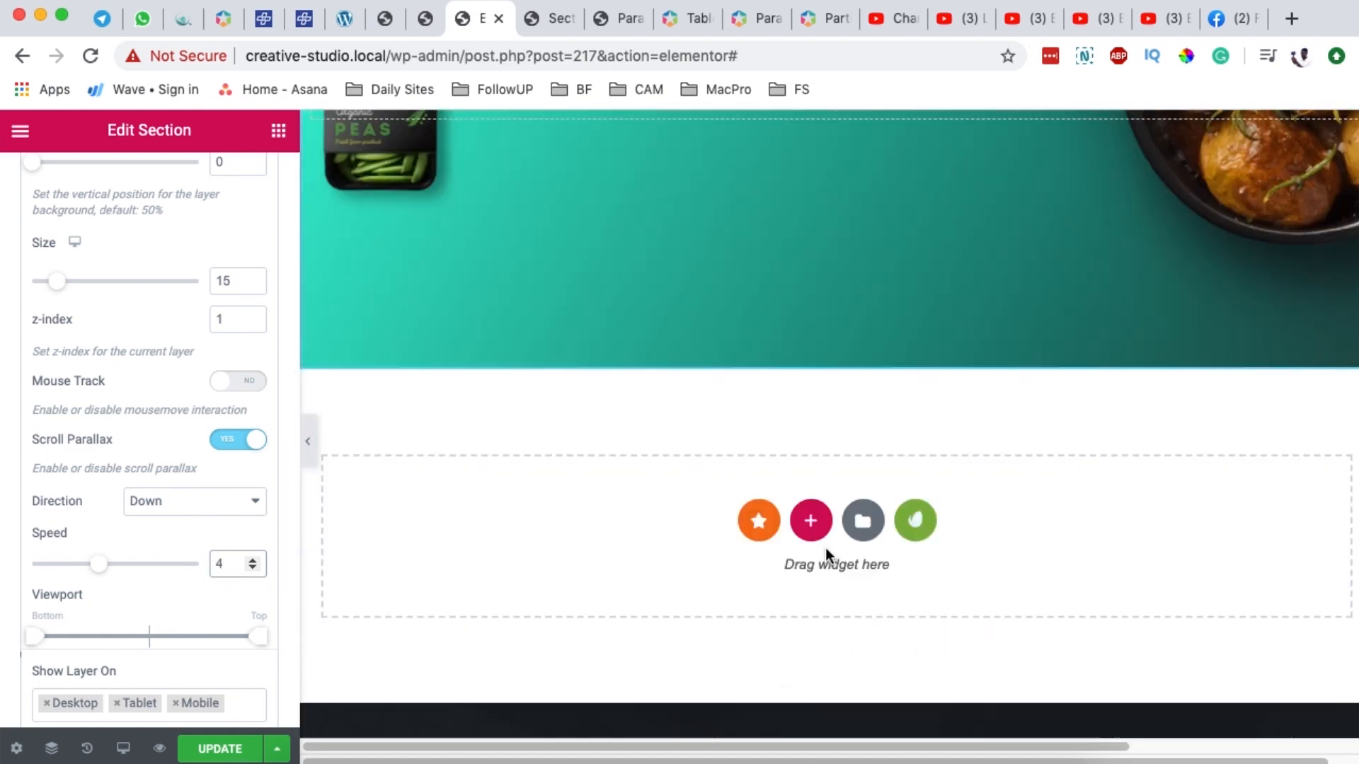
scroll(825, 546, "up", 6)
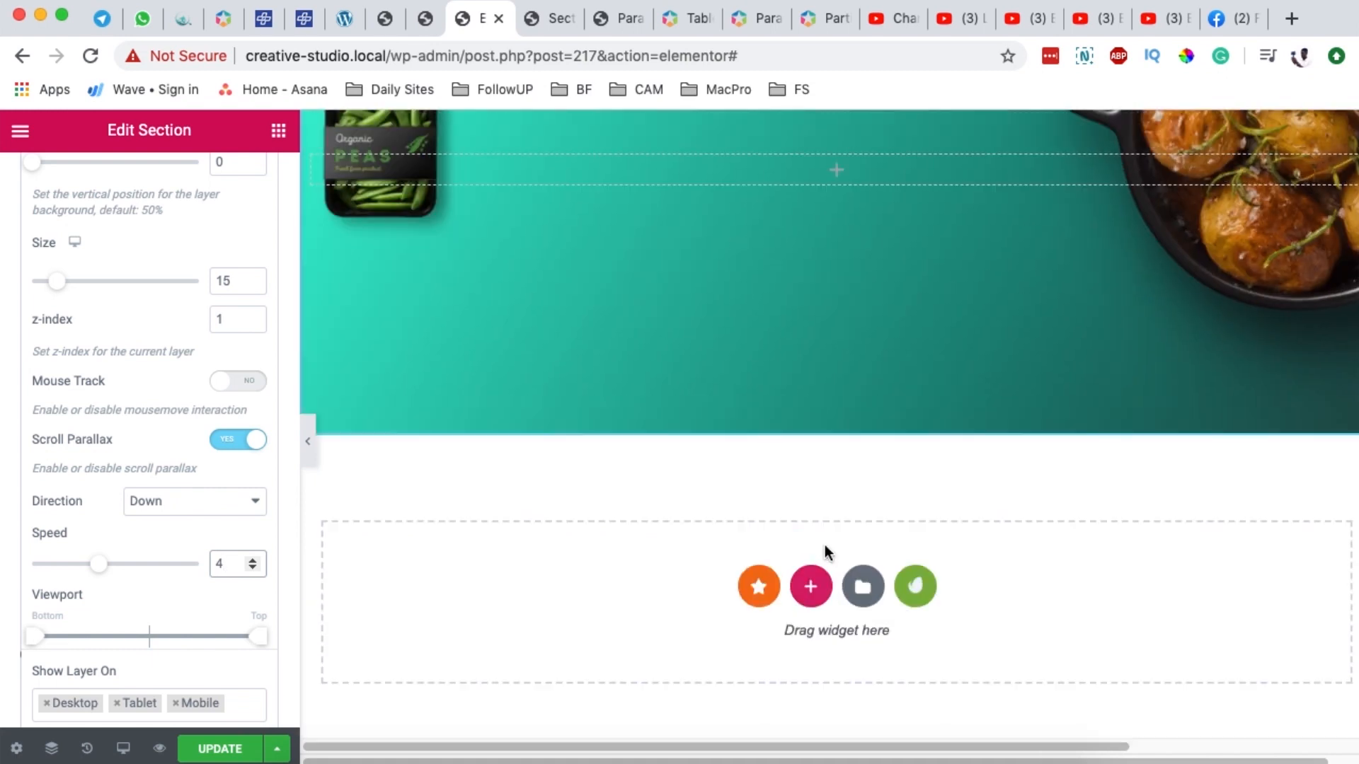
Step: Preview the page in the browser and examine how the peas layer moves while scrolling
left_click(159, 749)
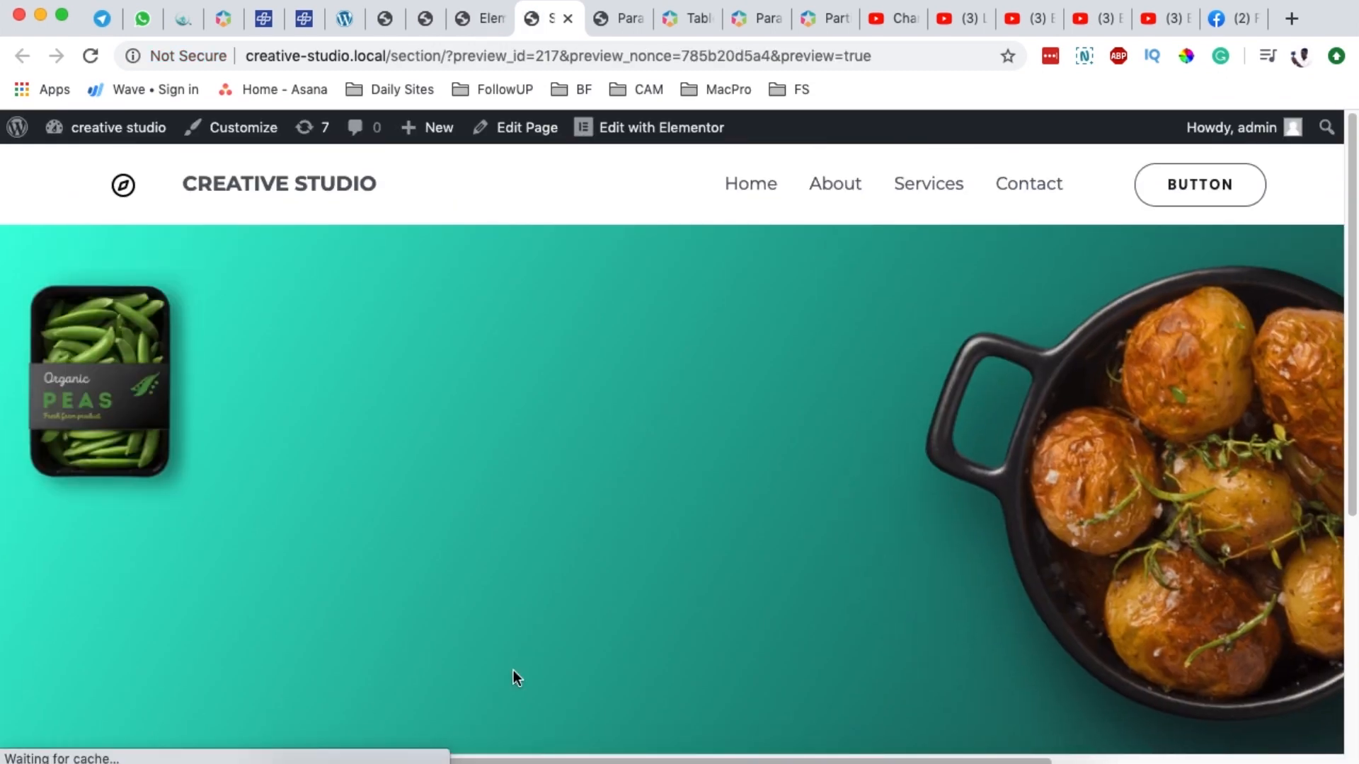
scroll(752, 607, "down", 3)
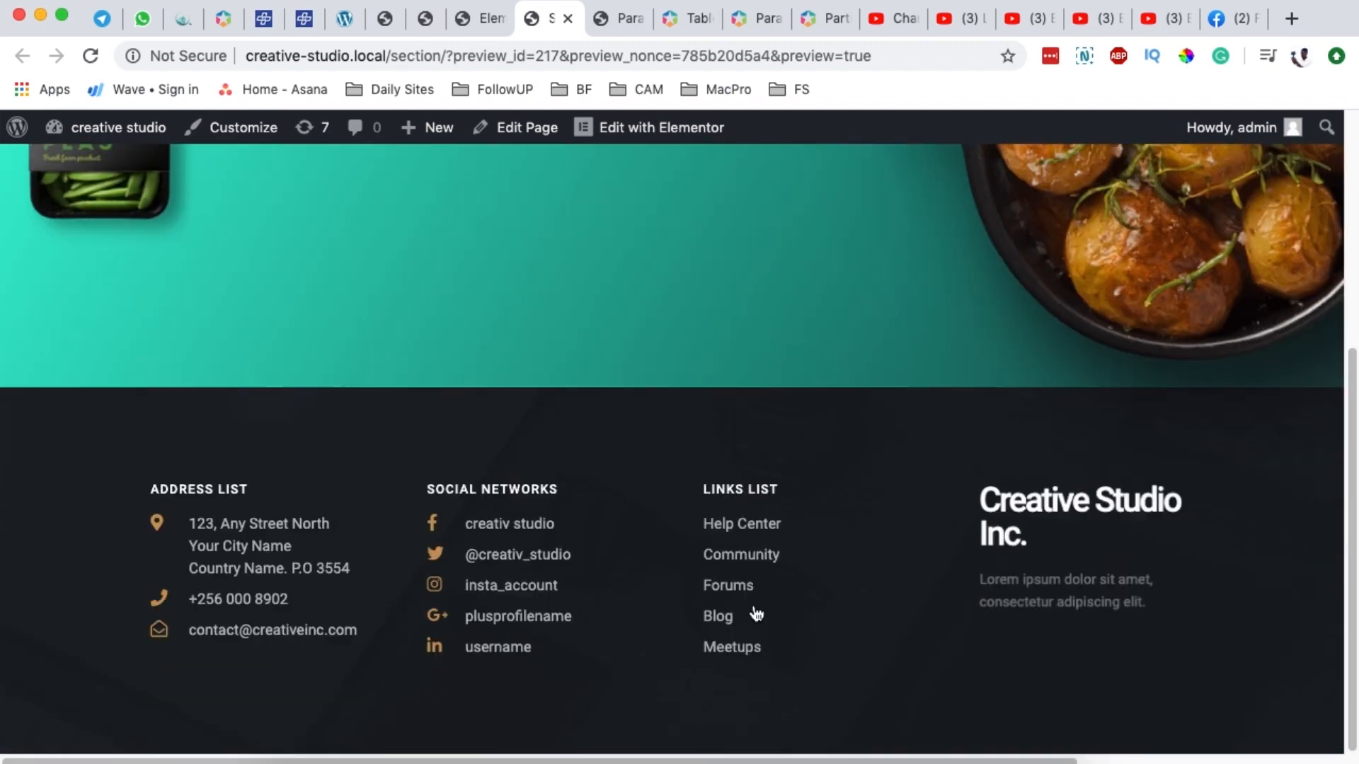
left_click(754, 609)
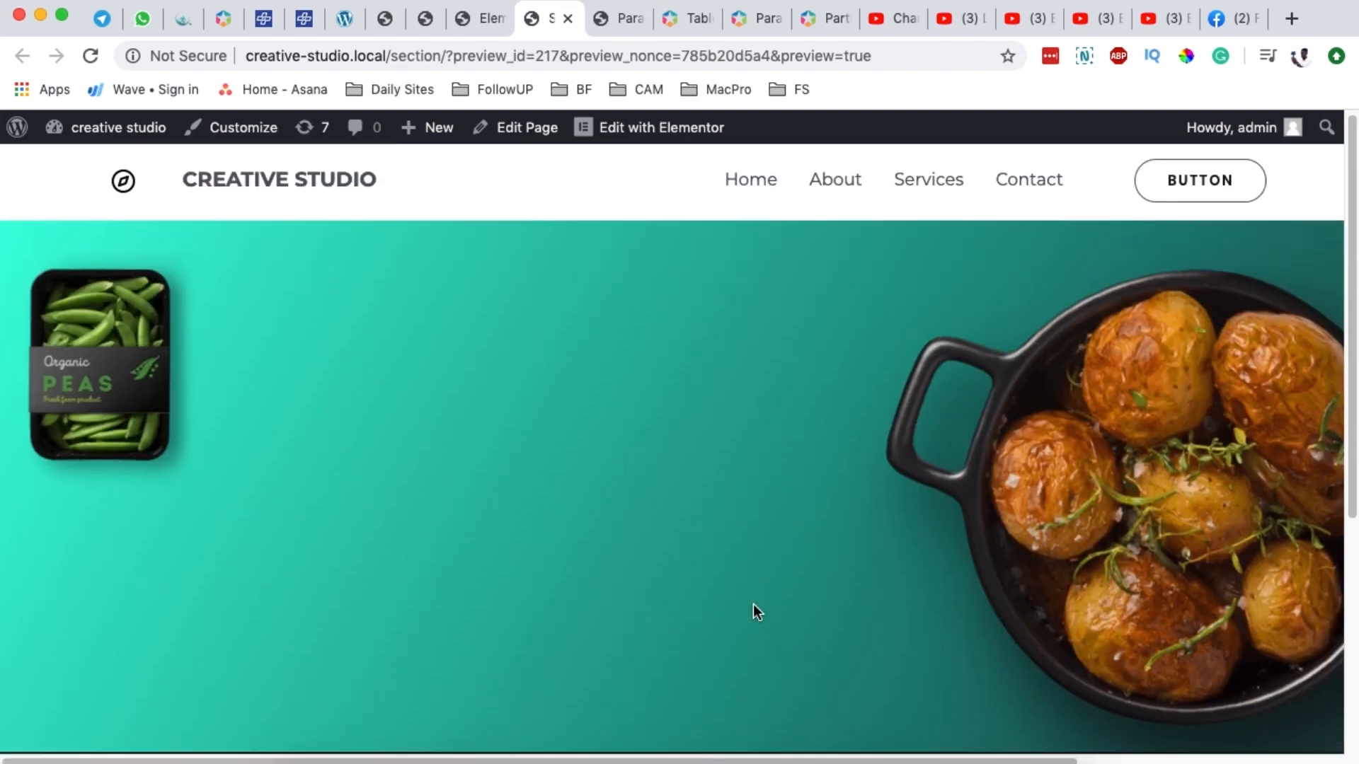
scroll(753, 604, "up", 5)
scroll(753, 605, "down", 5)
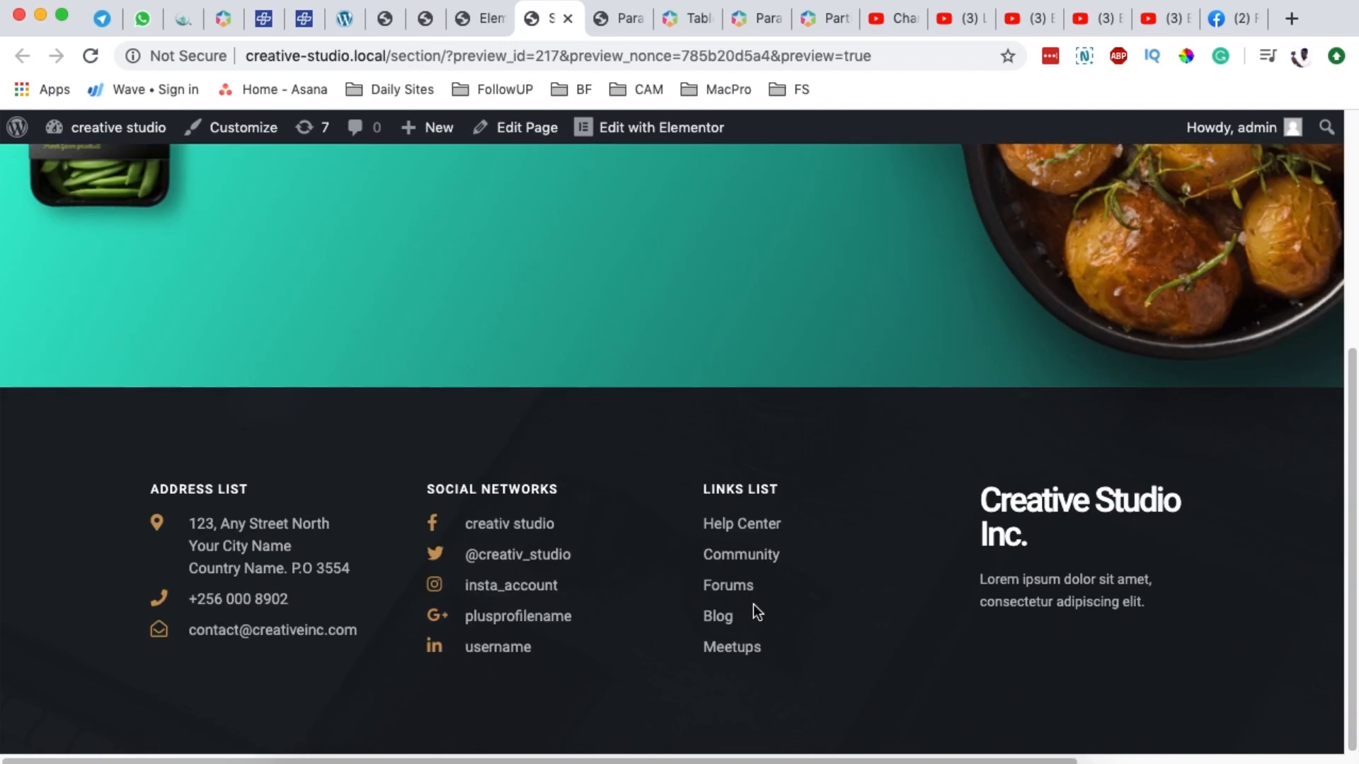
scroll(753, 605, "up", 5)
Step: Compare the section with the finished Multi Layer Parallax example page and return to the Elementor editor
left_click(487, 22)
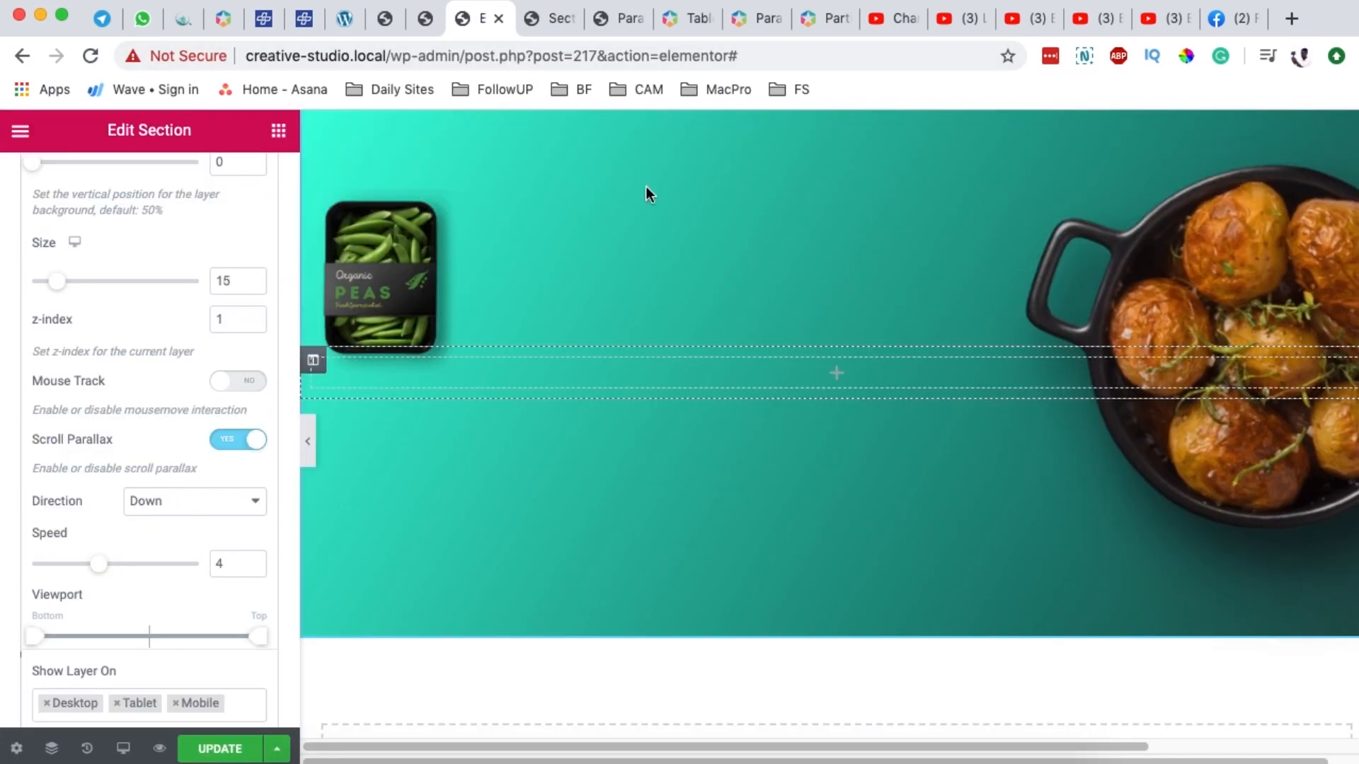
left_click(609, 21)
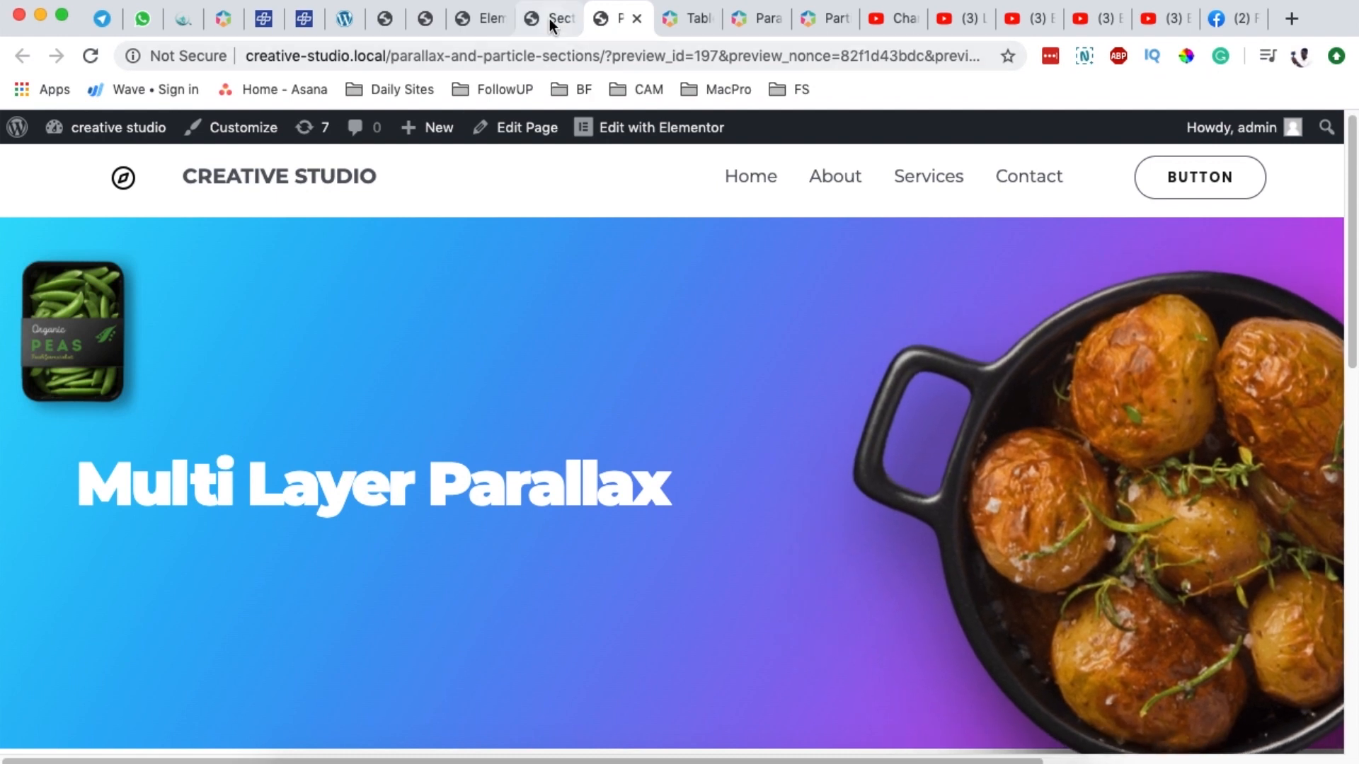
left_click(549, 18)
left_click(479, 22)
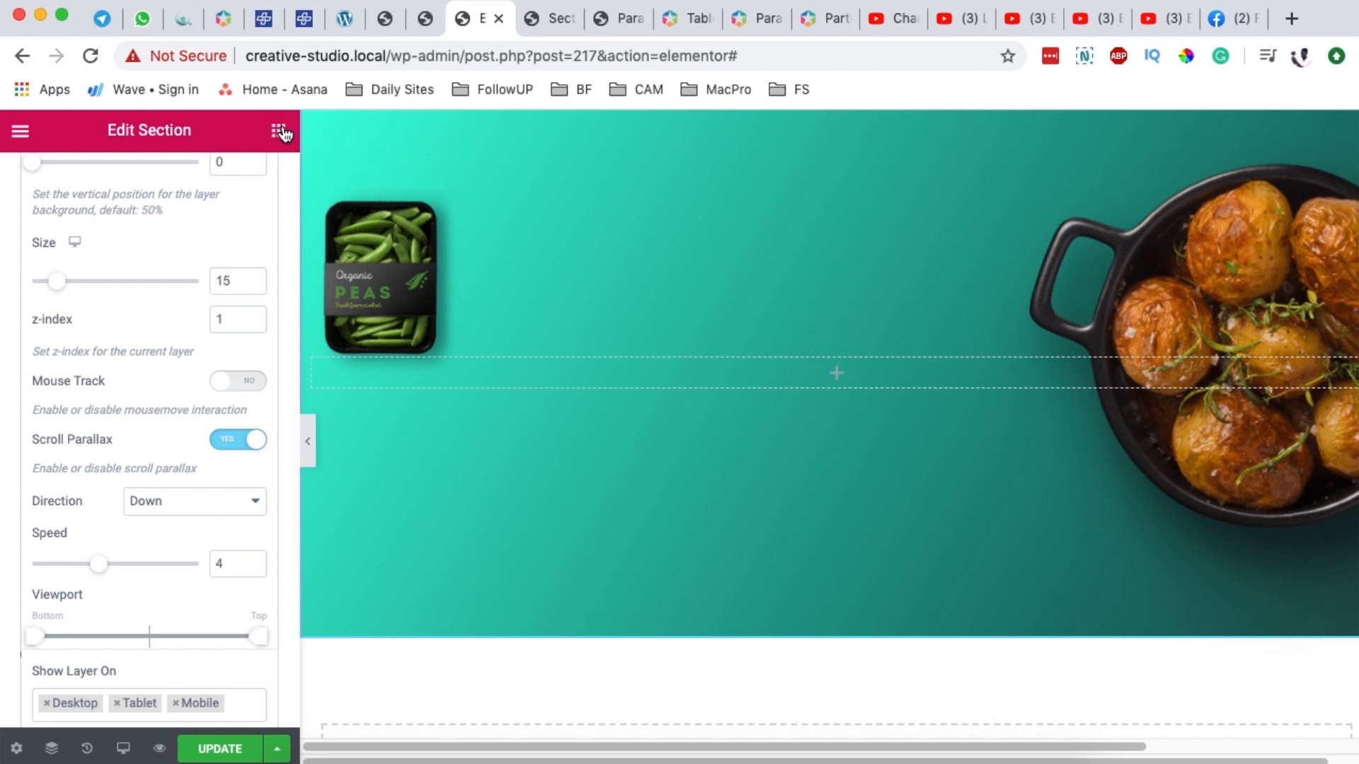
Step: Add a heading reading "Multi Layer Parallax" to the section and set its text color to white (#FFFFFF)
left_click_drag(218, 334, 732, 364)
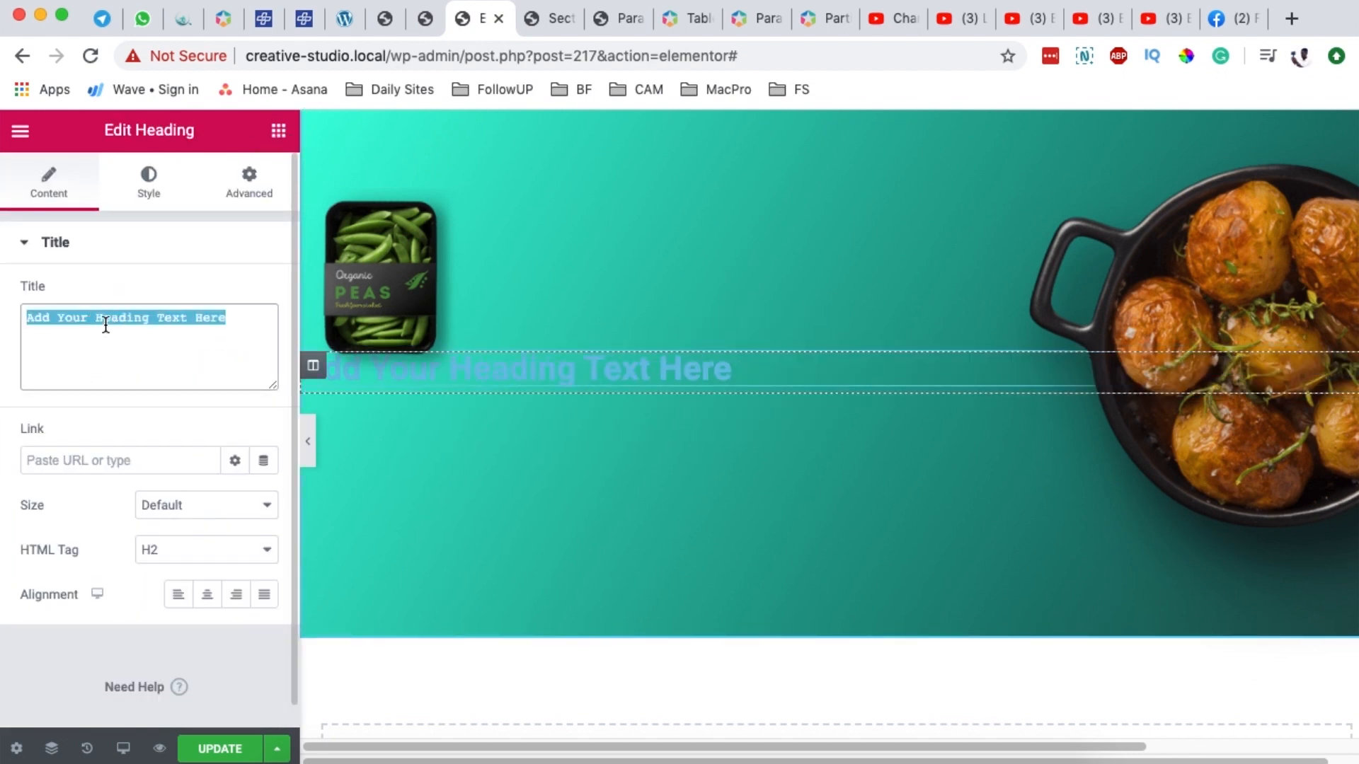
type("Mul")
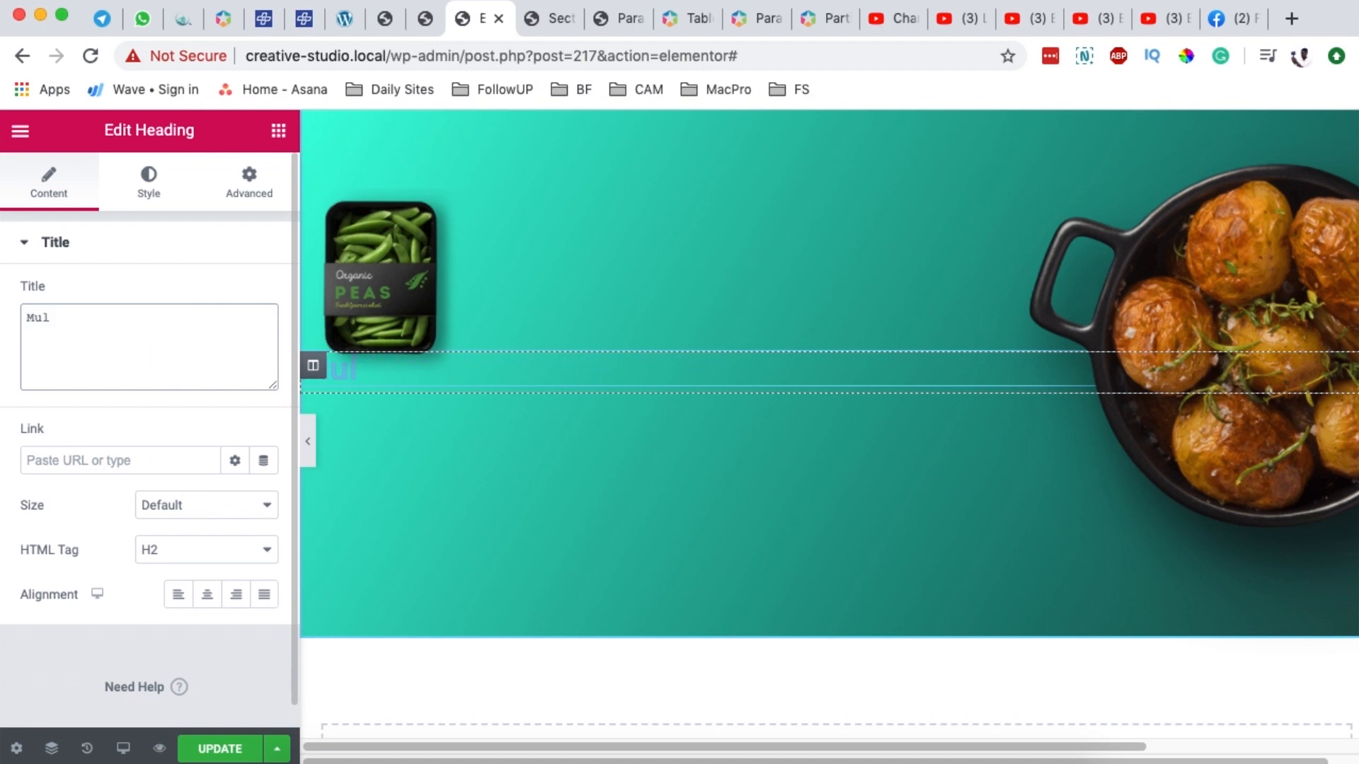
left_click(235, 294)
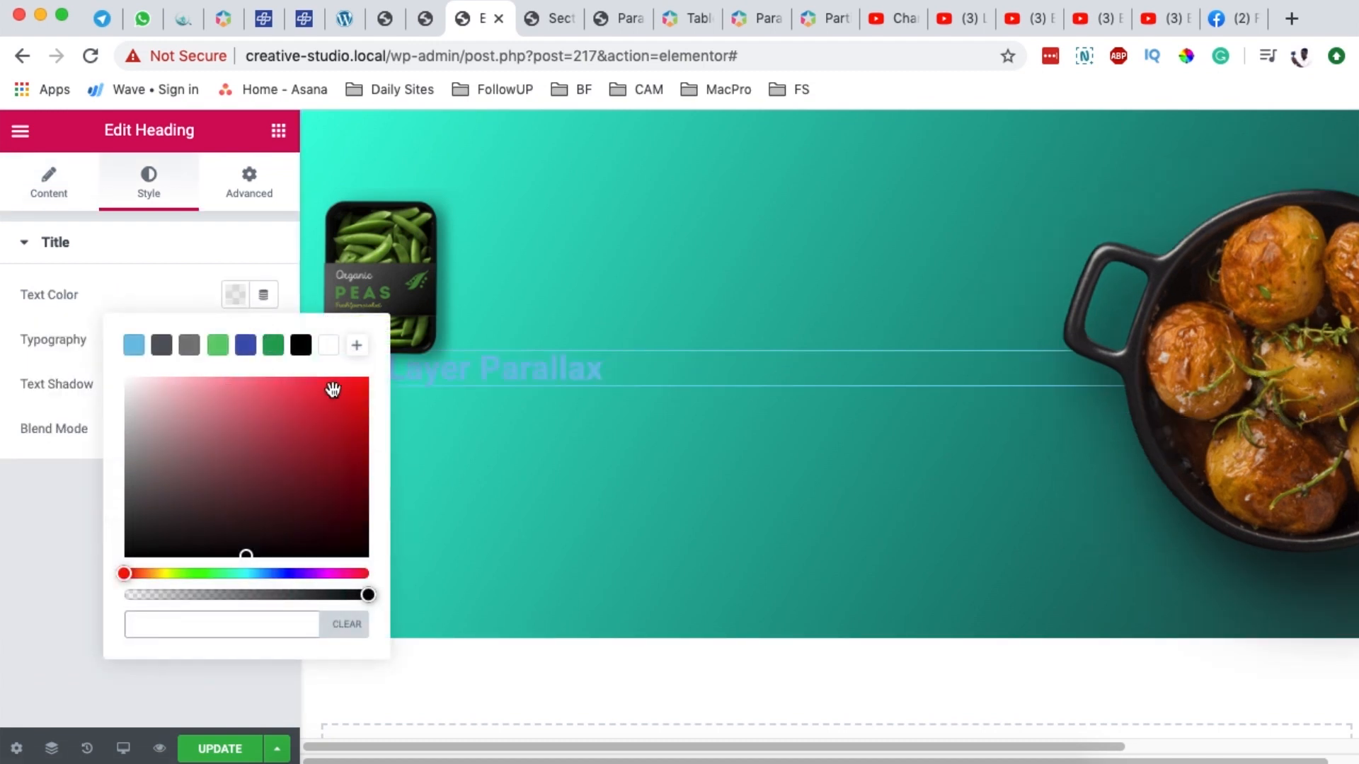
left_click(328, 345)
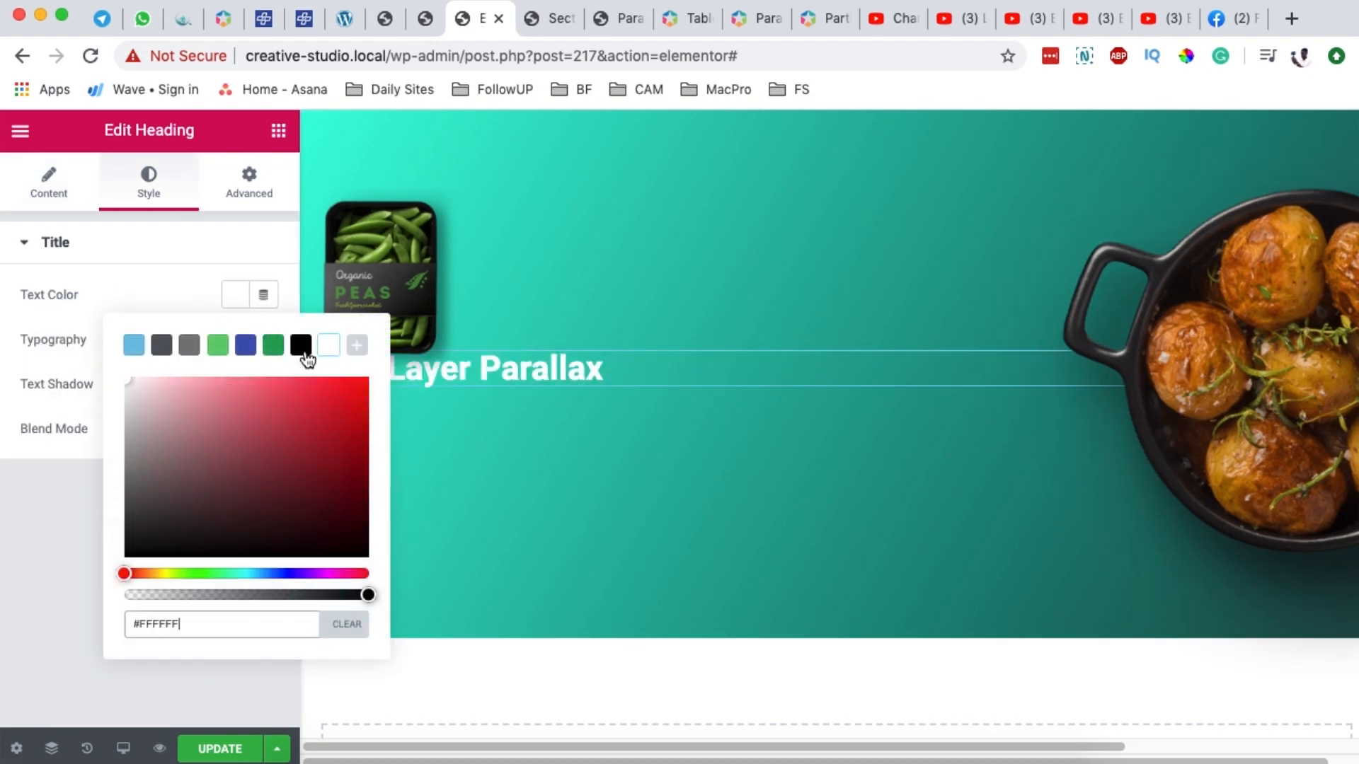
left_click(107, 295)
Step: Set the heading's typography to the Montserrat font family at a size of 60 px
left_click(264, 341)
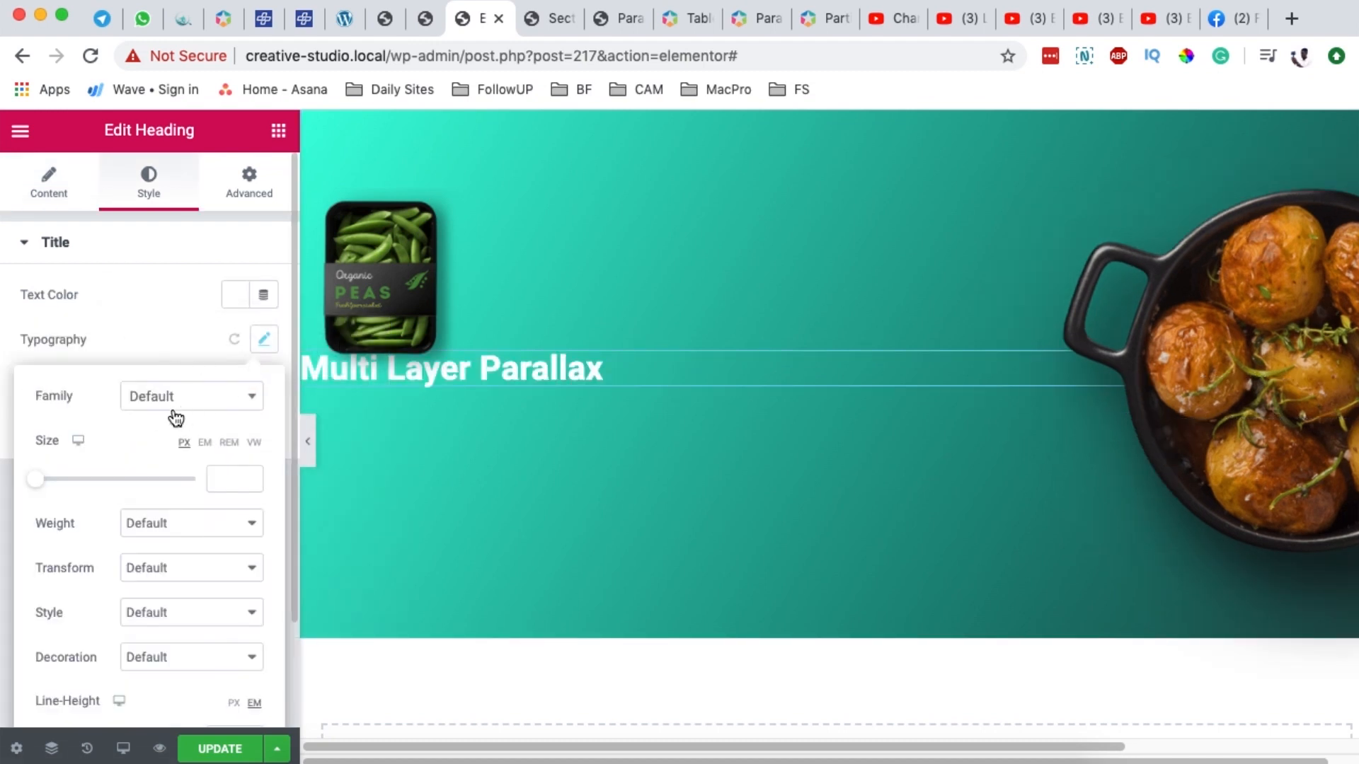
left_click(178, 405)
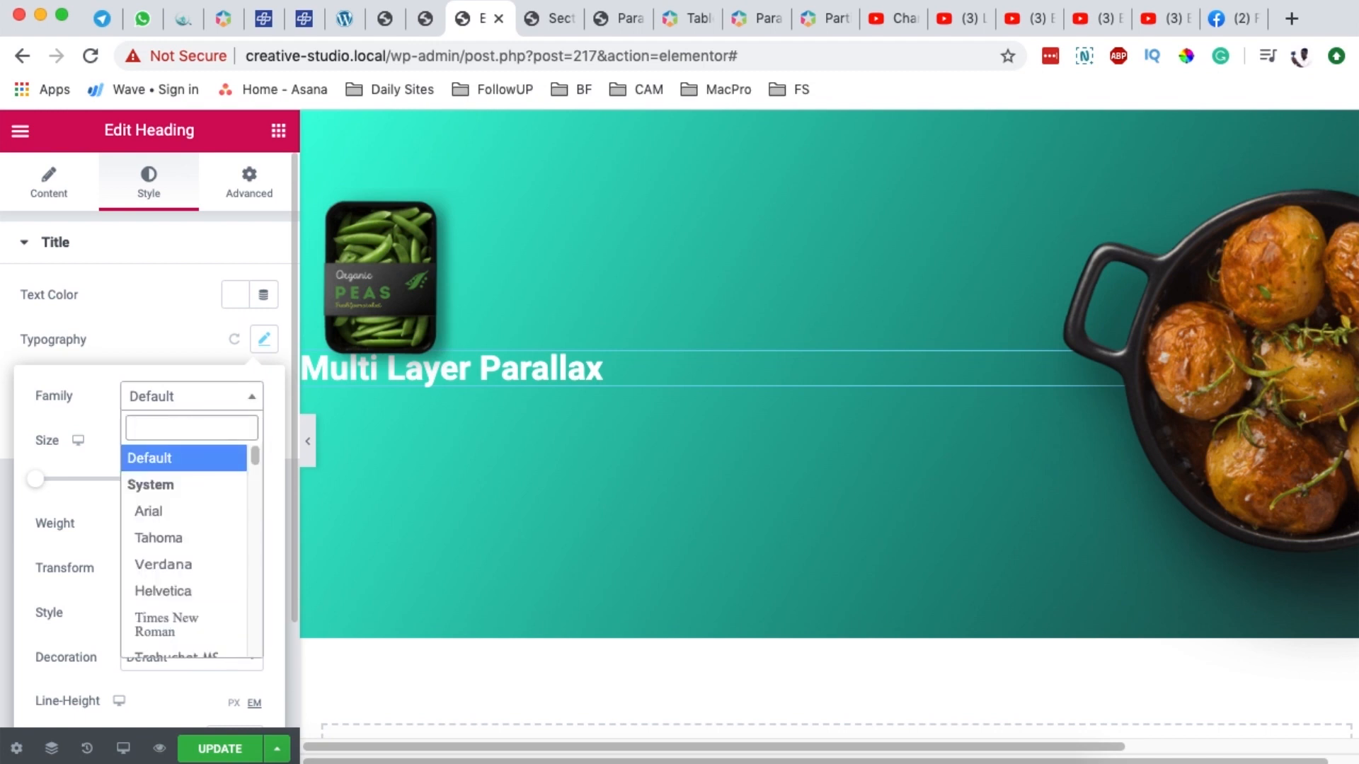
type("mont")
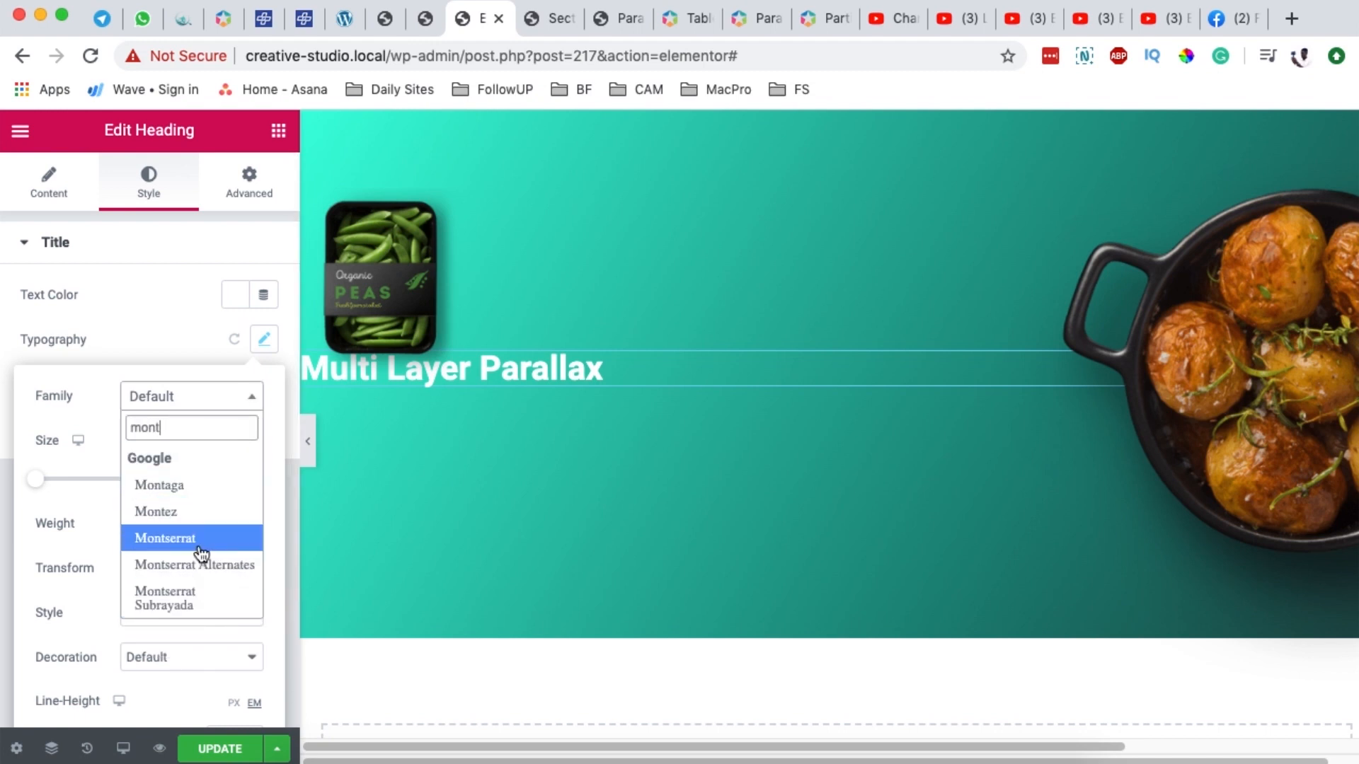
left_click(202, 549)
scroll(134, 536, "down", 1)
left_click_drag(82, 460, 86, 467)
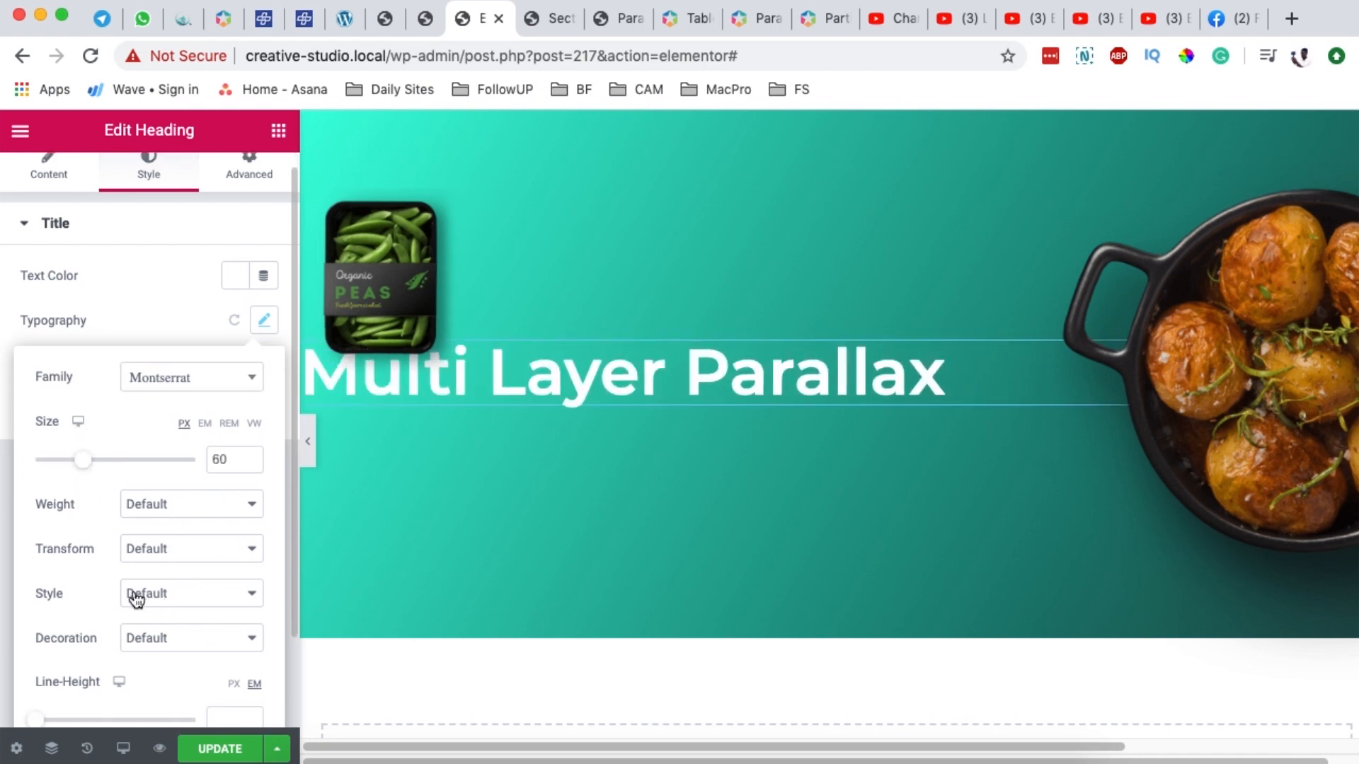
Step: Set the heading's font weight to 900 and its letter spacing to -2.8
scroll(104, 552, "down", 1)
left_click(142, 495)
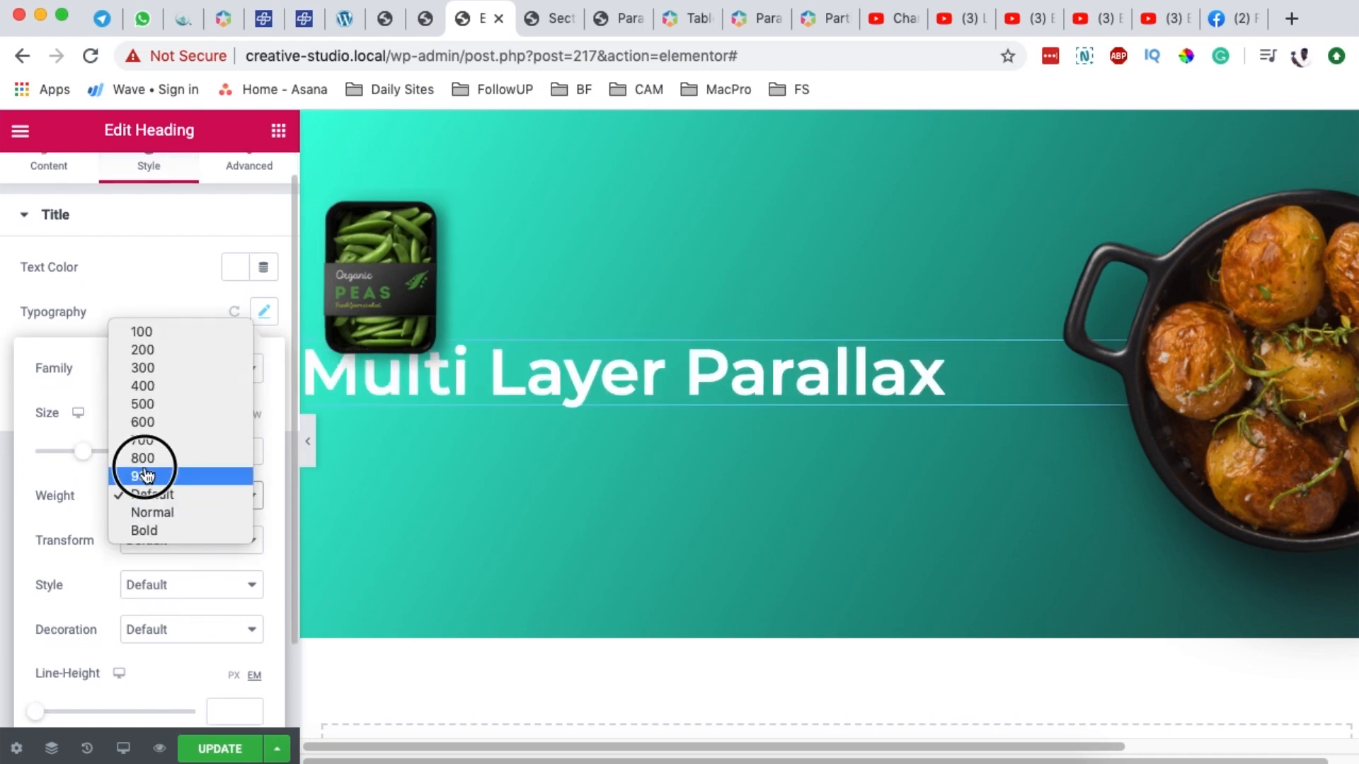
left_click(138, 471)
scroll(95, 629, "down", 3)
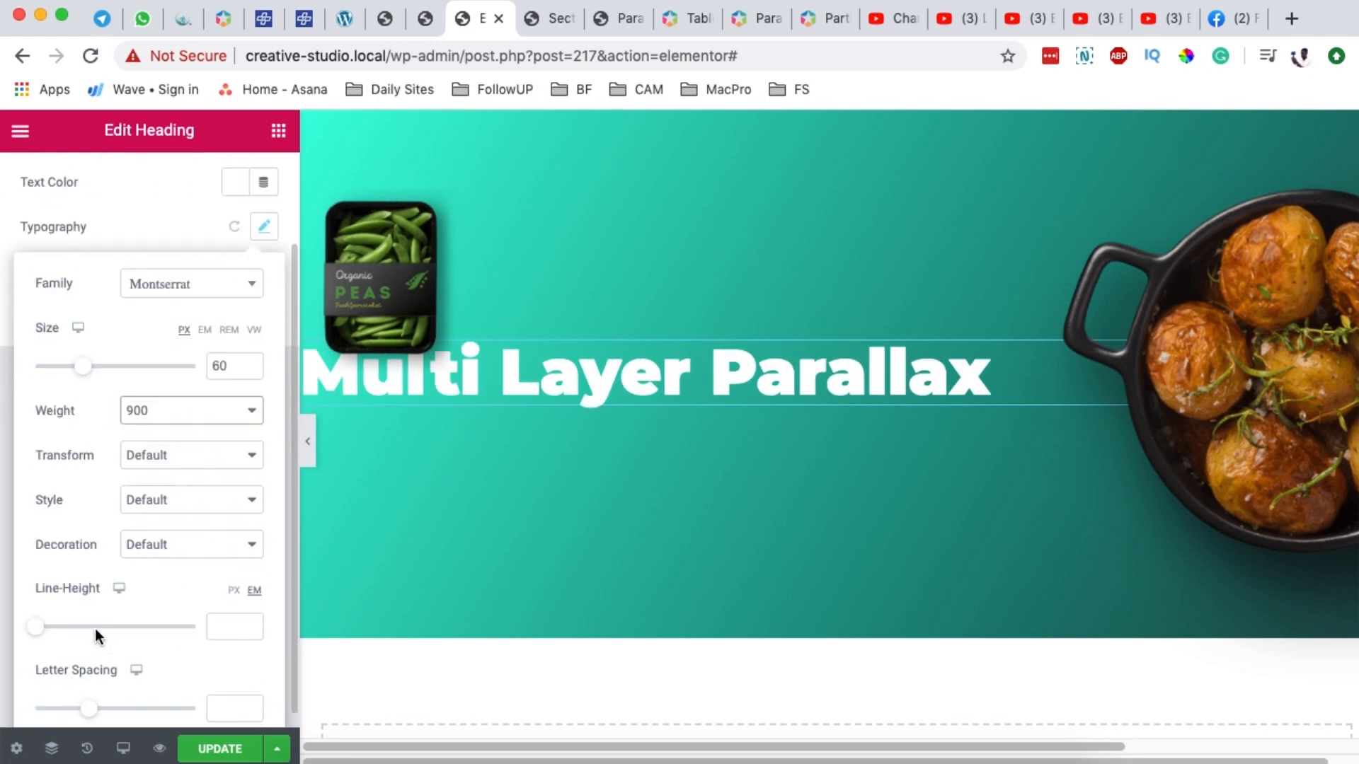
left_click_drag(86, 685, 64, 697)
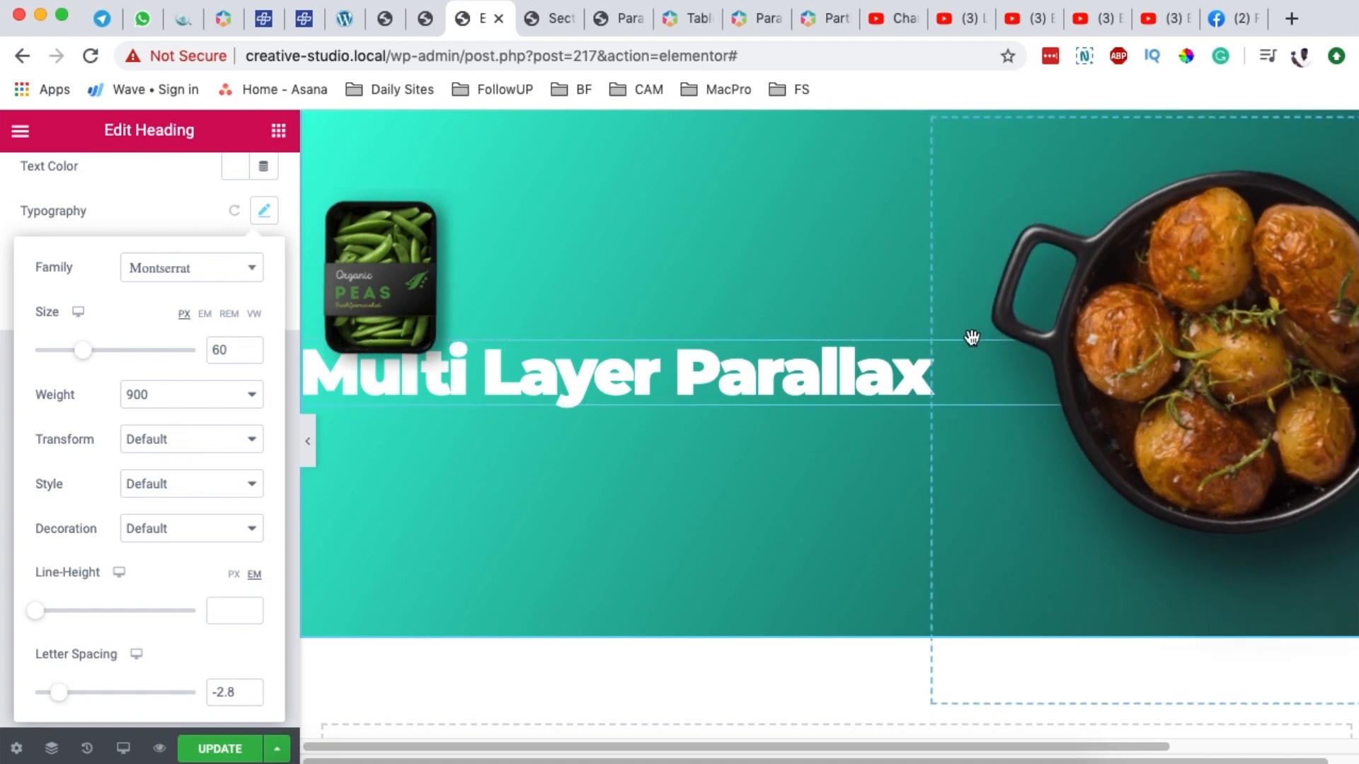
scroll(130, 362, "up", 3)
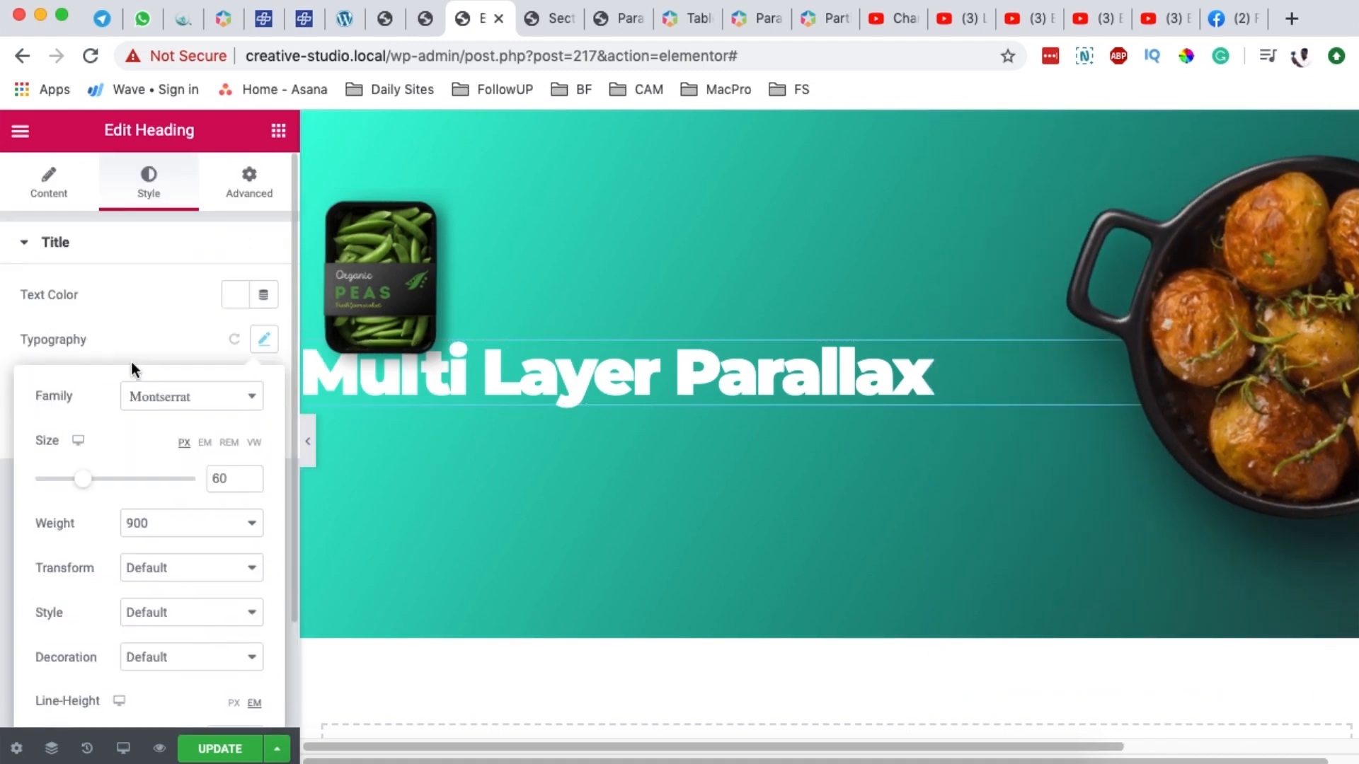
left_click(136, 297)
Step: Set the heading's z-index to 1 and update the page
left_click(245, 185)
scroll(119, 519, "down", 1)
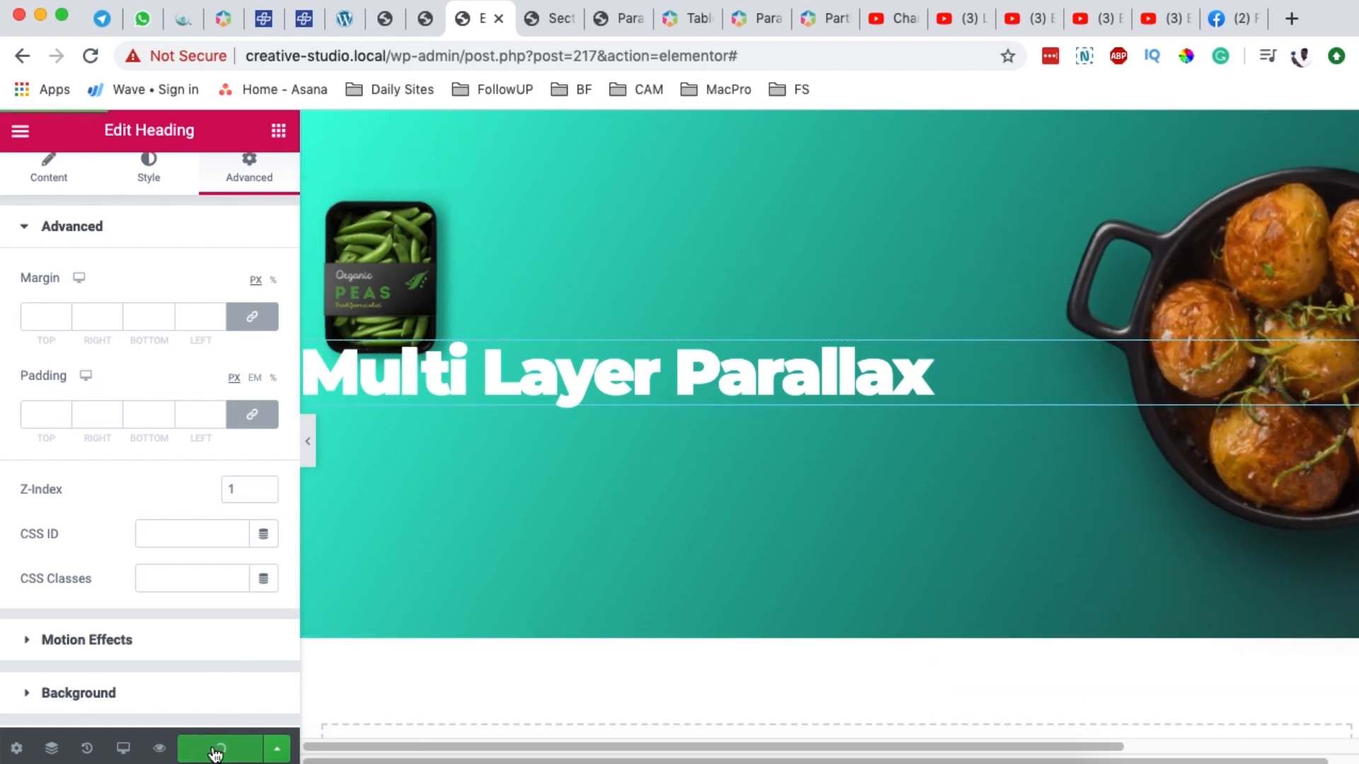
Step: Preview the section page and examine how the heading and food layers behave while scrolling
left_click(542, 24)
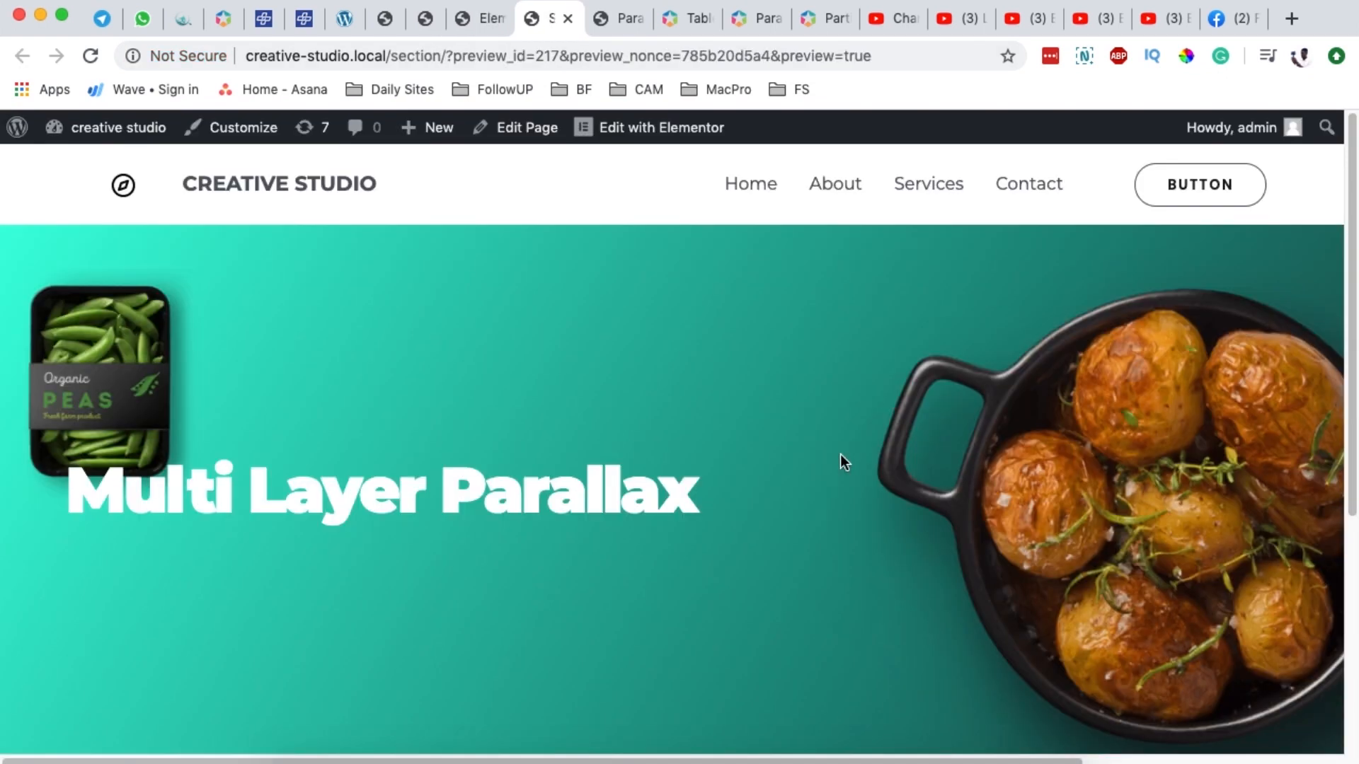
scroll(838, 444, "down", 2)
scroll(835, 431, "down", 3)
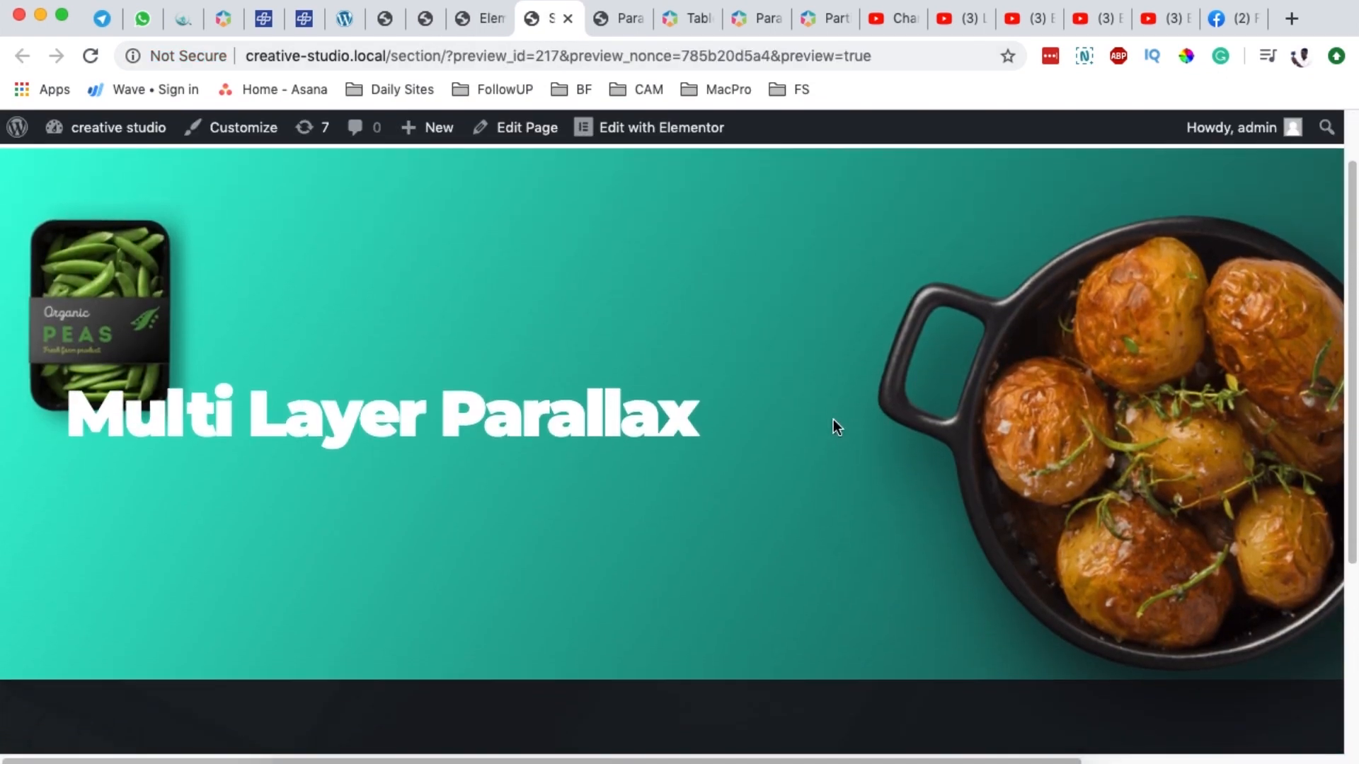
scroll(831, 418, "up", 5)
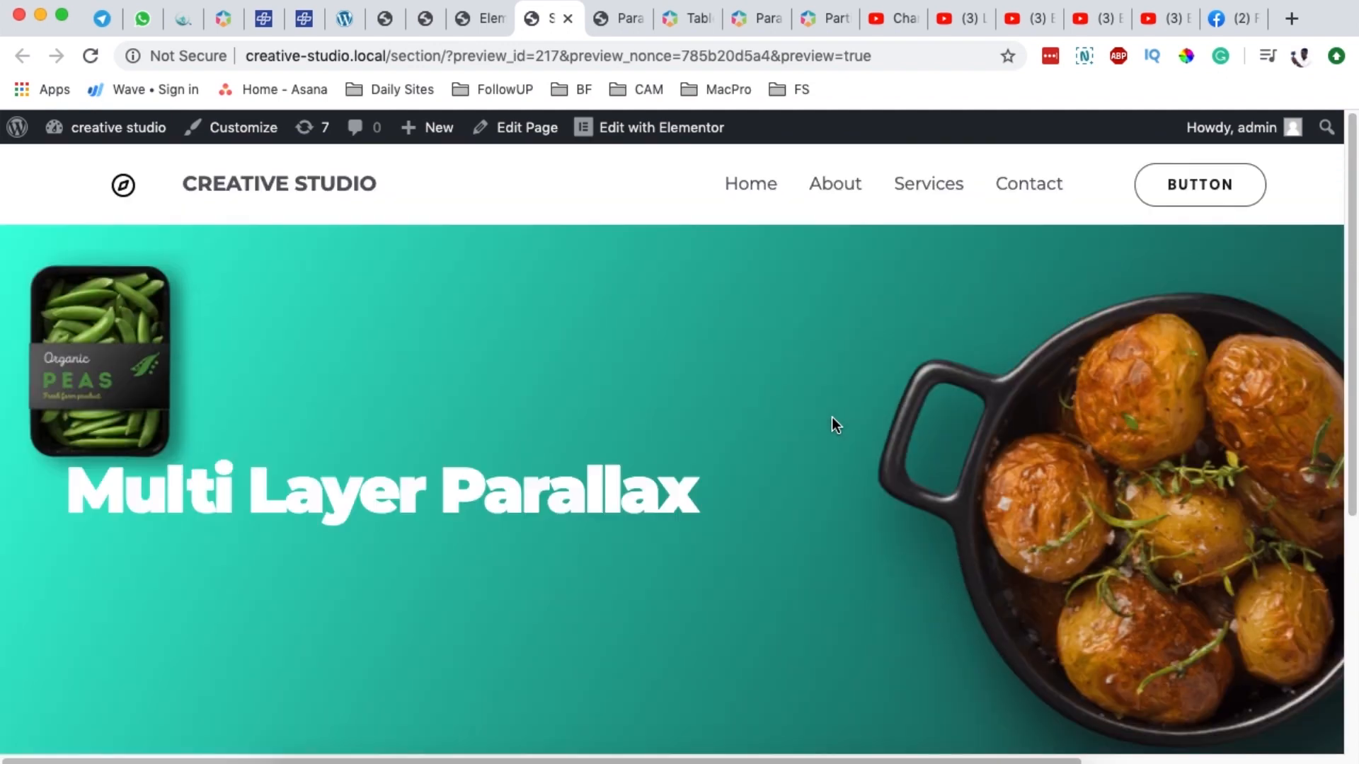
scroll(1021, 473, "down", 1)
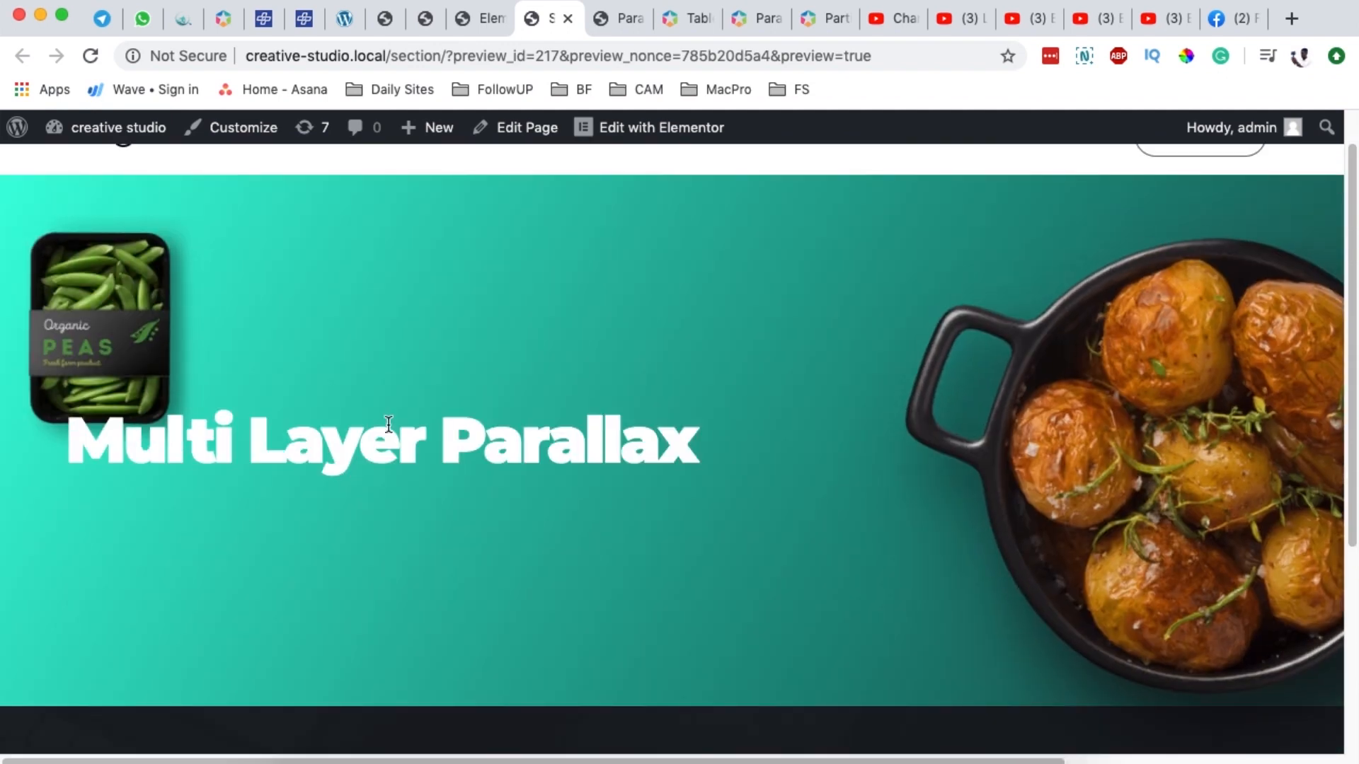
left_click_drag(359, 446, 456, 393)
scroll(510, 409, "down", 5)
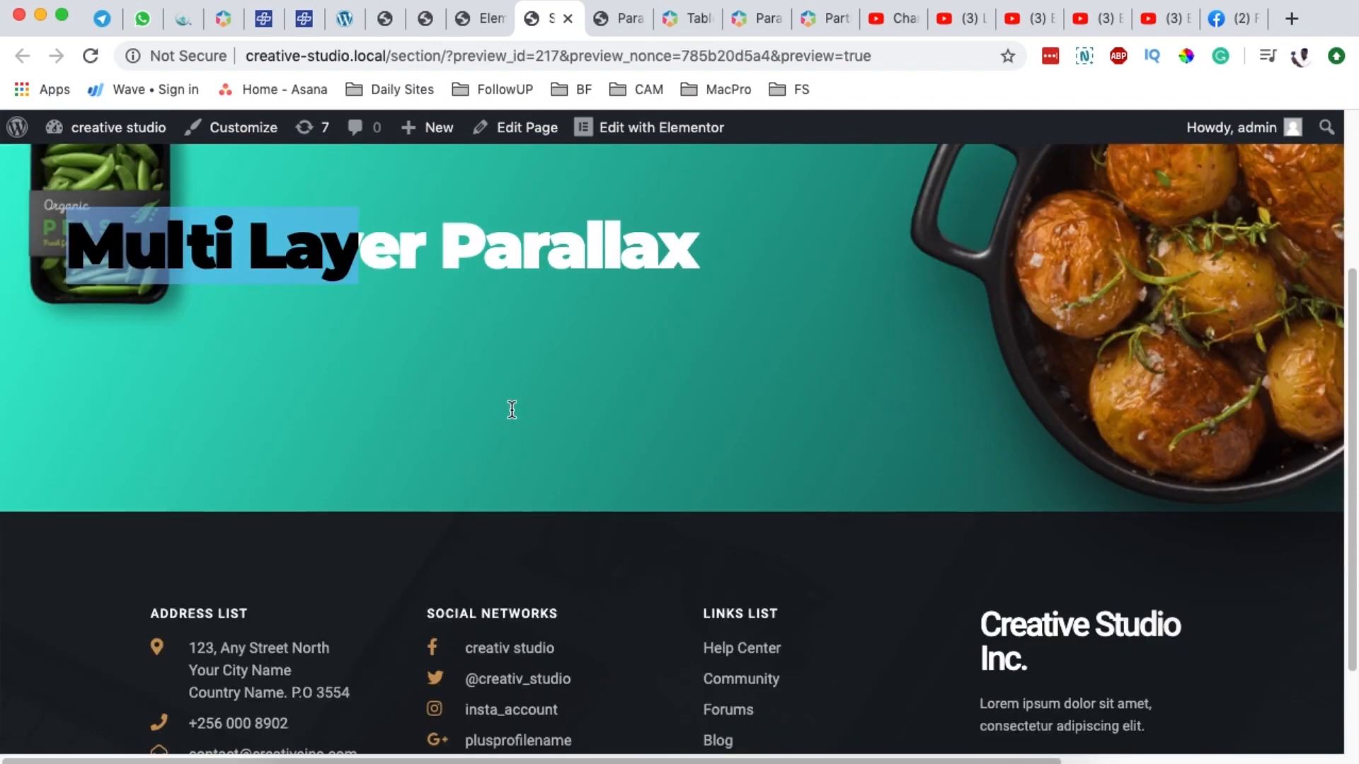
scroll(512, 409, "up", 5)
left_click(511, 406)
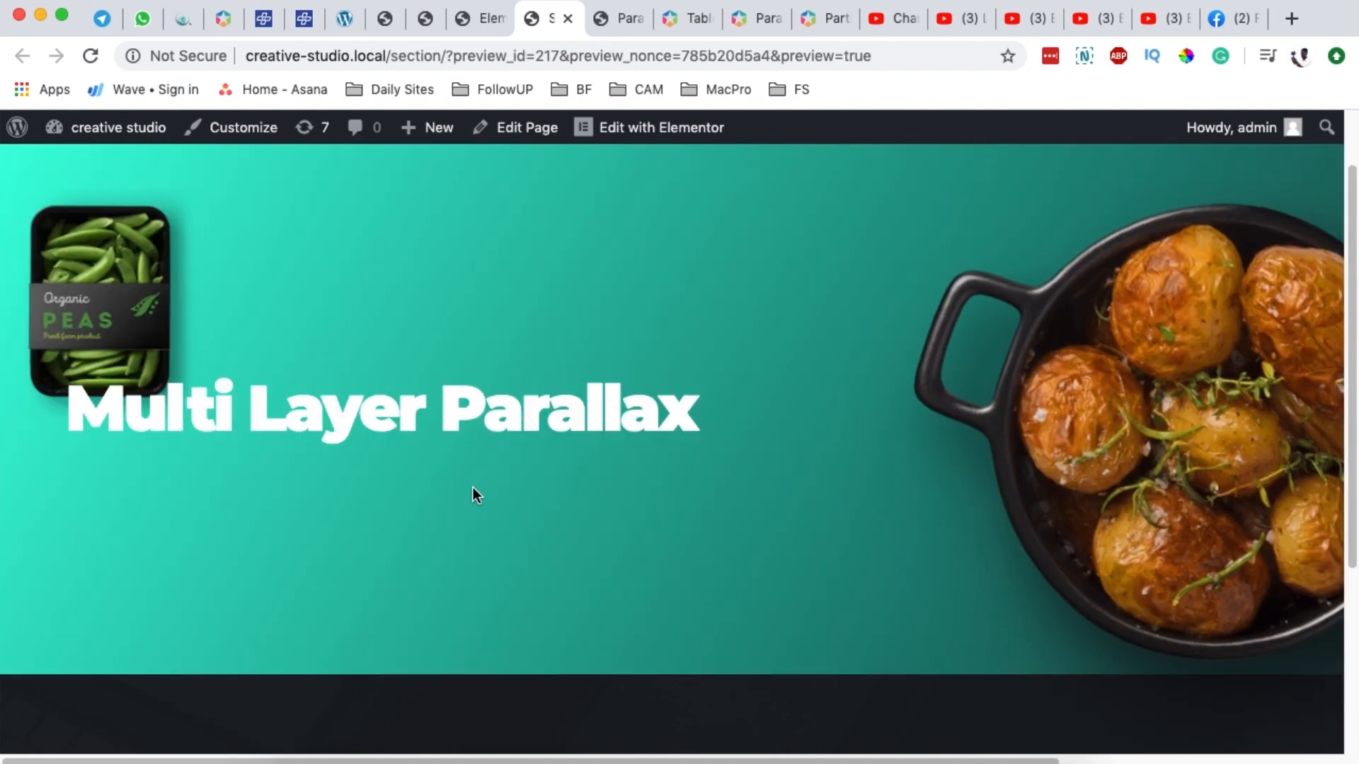
scroll(473, 487, "up", 2)
scroll(473, 487, "down", 5)
scroll(473, 488, "up", 5)
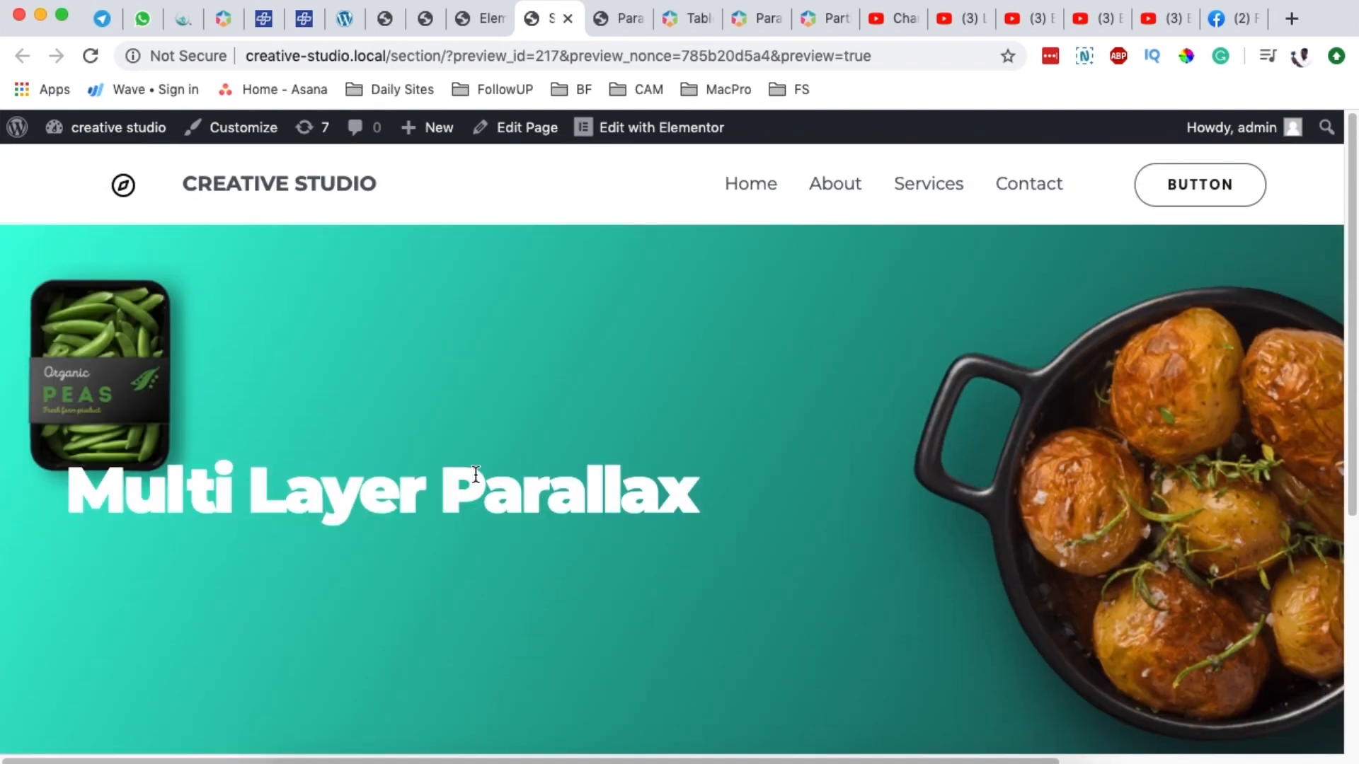
Step: View the Parallax Scroll + Opacity section on the finished example page and return to the Elementor editor
left_click(622, 20)
scroll(459, 480, "down", 5)
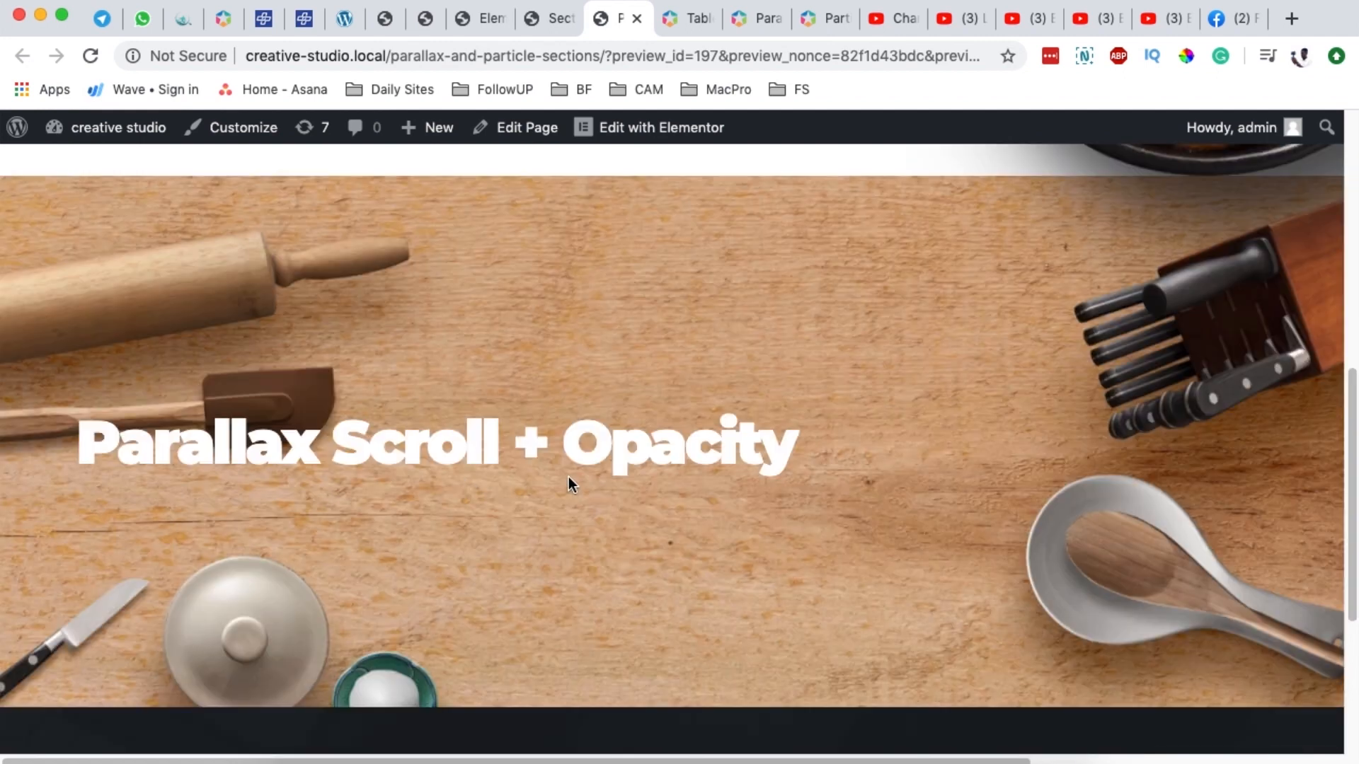
scroll(567, 479, "up", 5)
left_click(479, 19)
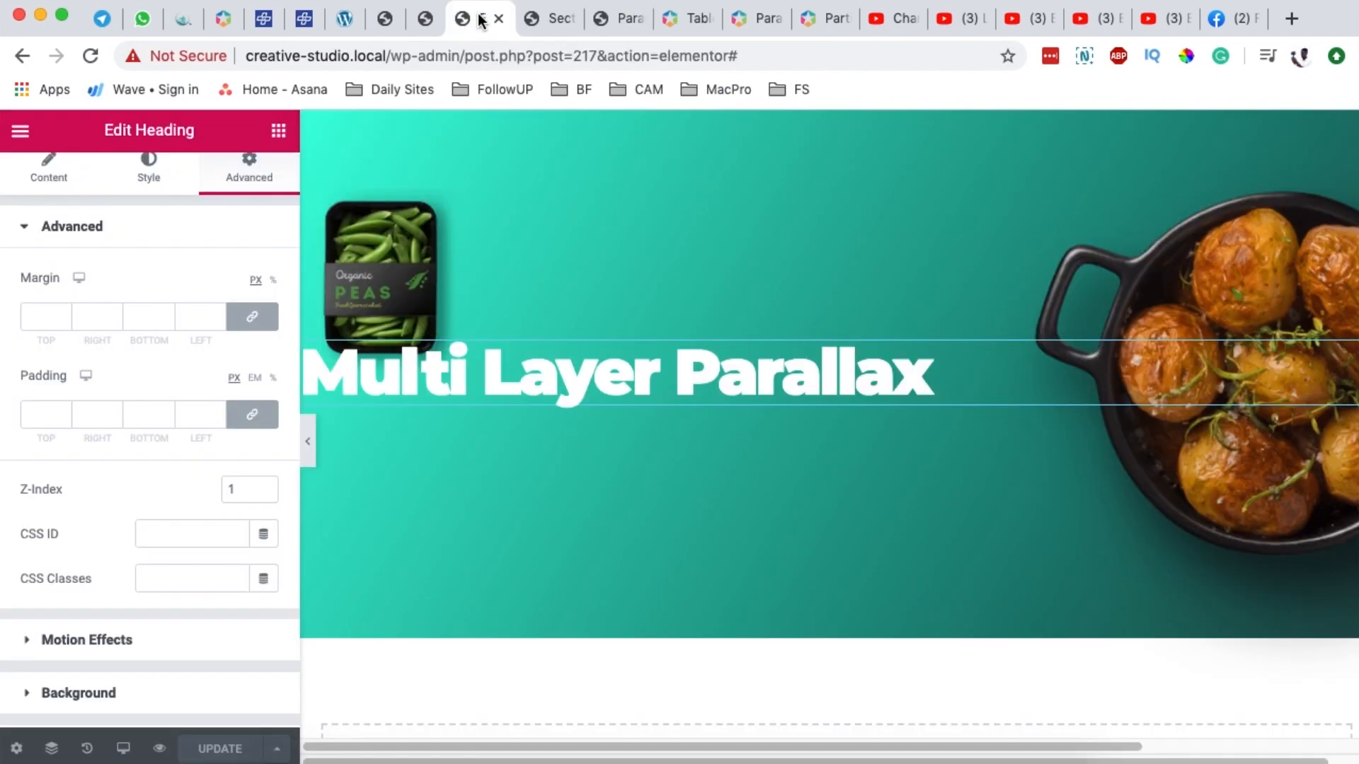
Step: Duplicate the Multi Layer Parallax section
scroll(637, 601, "down", 5)
scroll(609, 630, "up", 6)
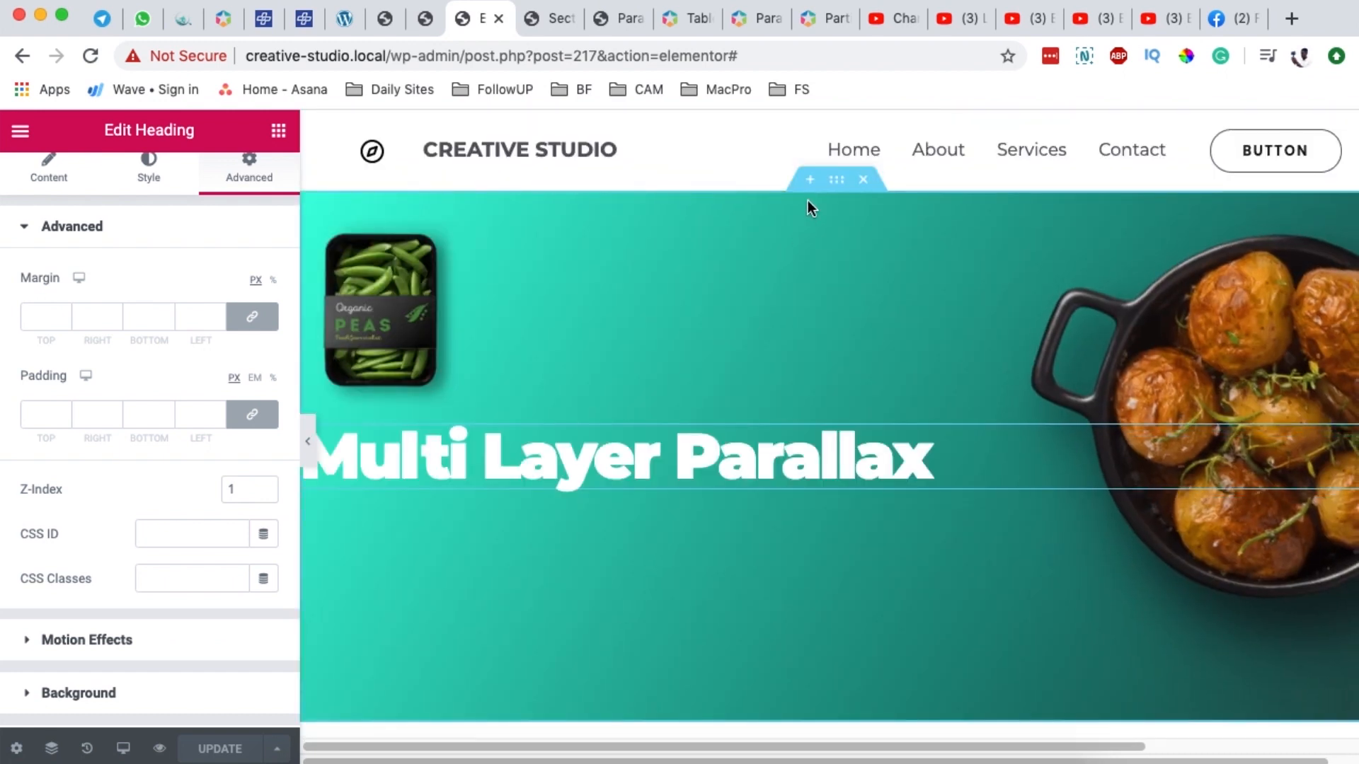
right_click(842, 187)
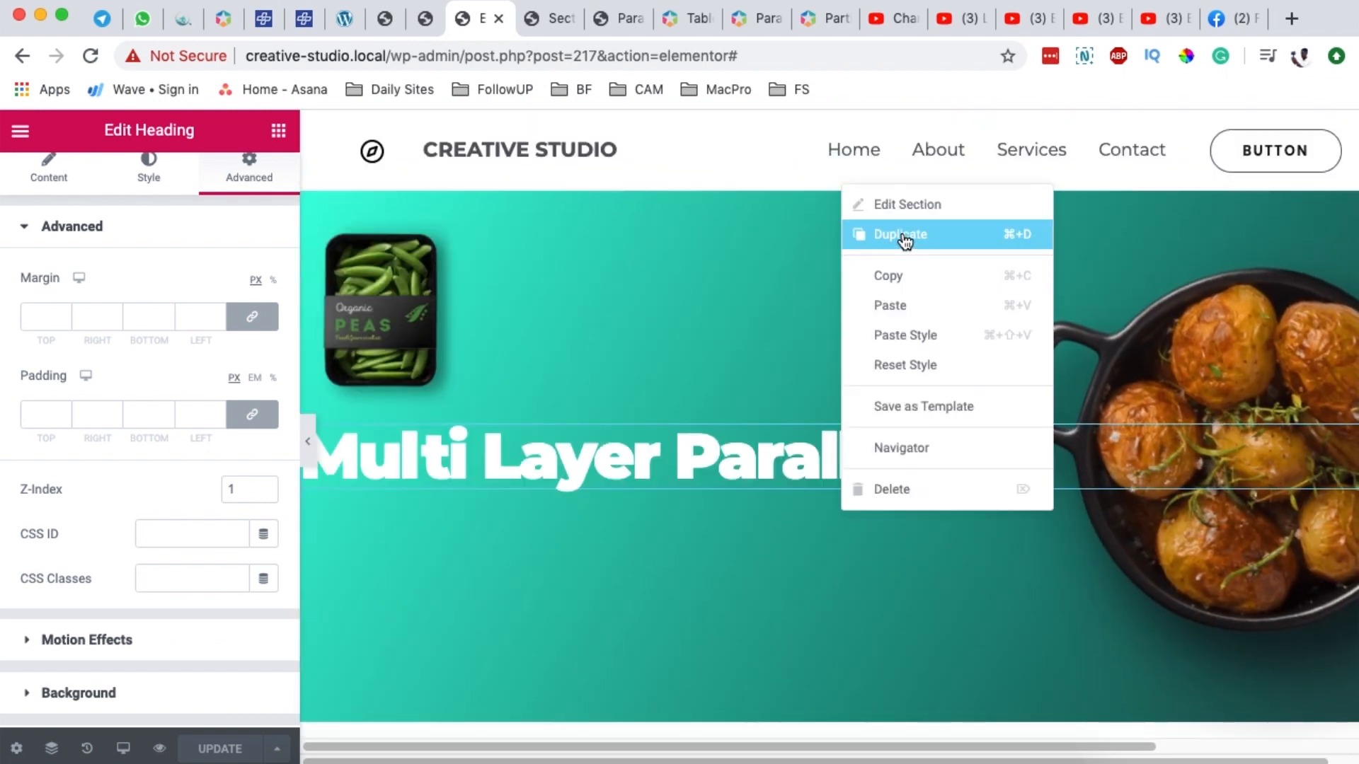
left_click(875, 320)
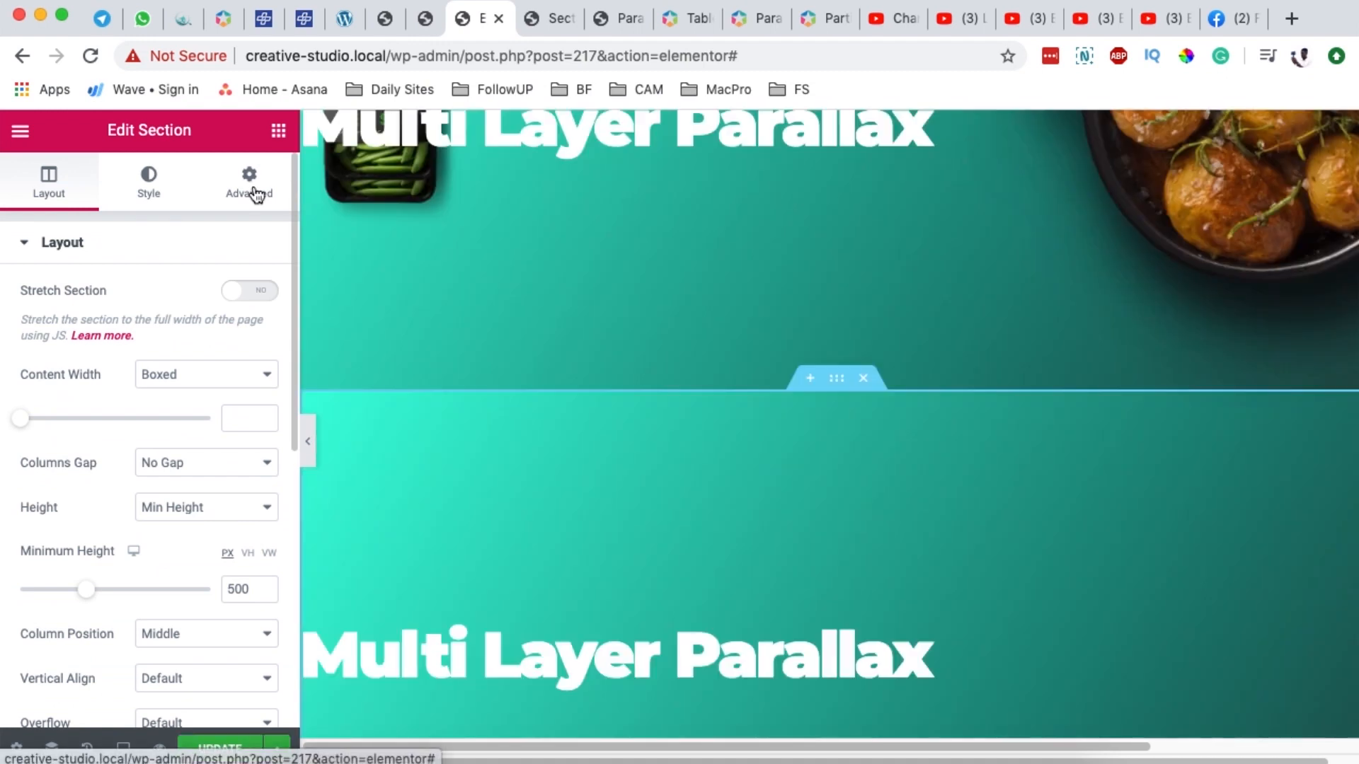
Step: Unlink the duplicated section's margins and set its top margin to 50 px
left_click(247, 191)
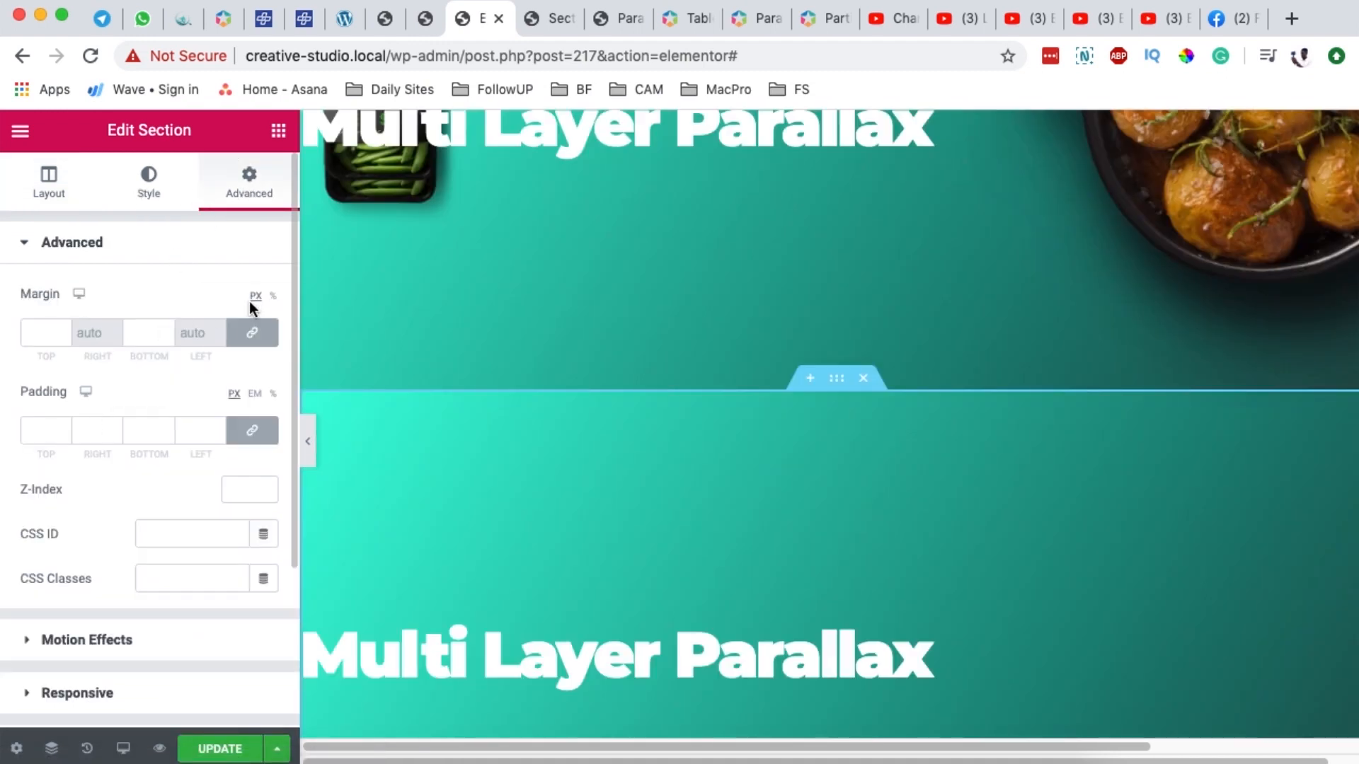
left_click(249, 331)
left_click(31, 333)
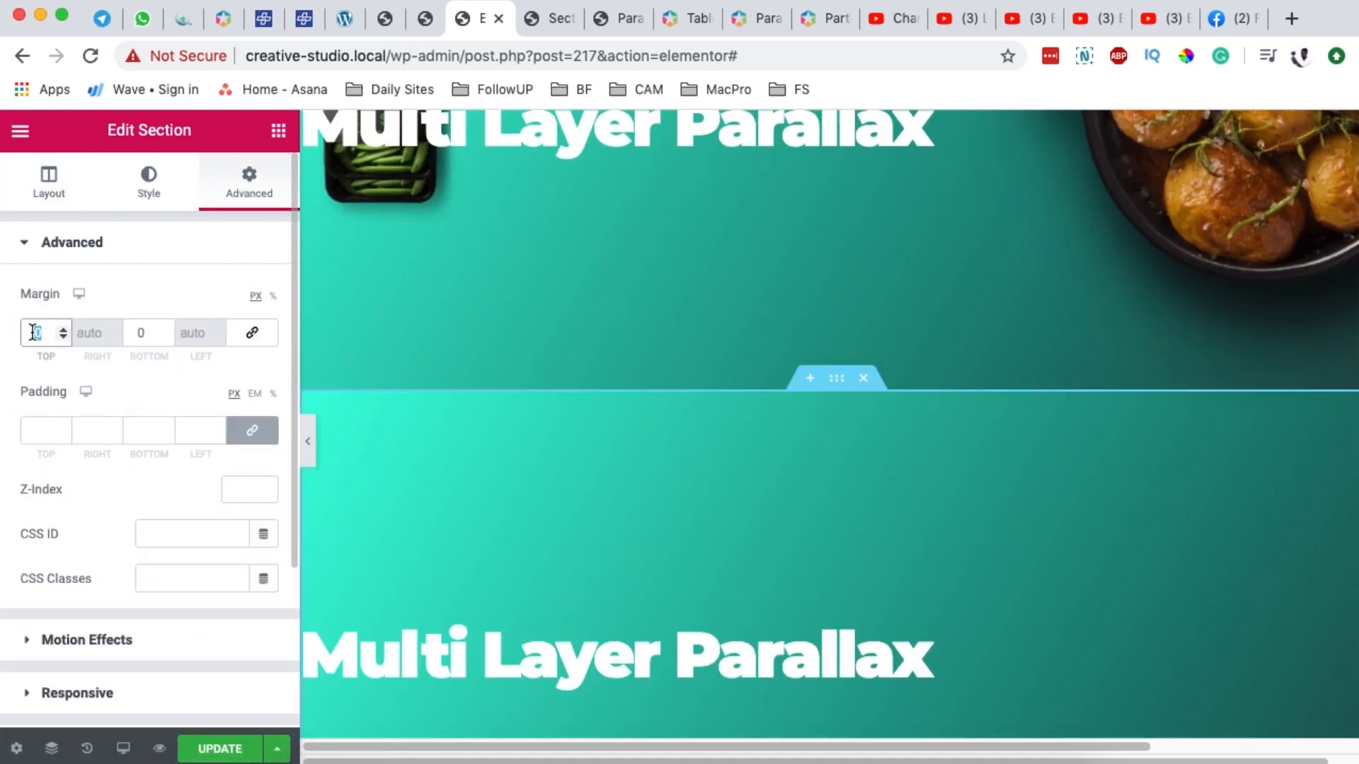
type("50")
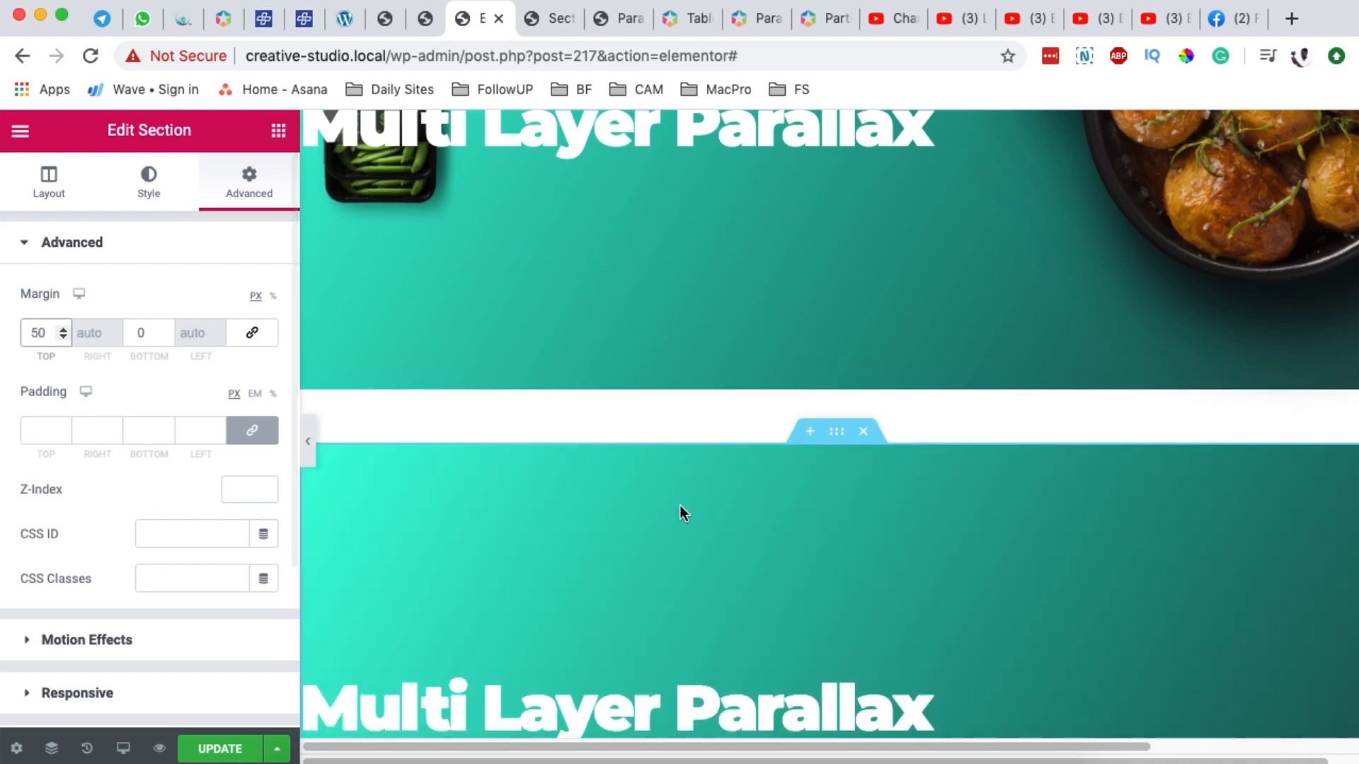
Step: Change the duplicated section's background type to Classic and insert the wooden table with kitchen utensils image from the media library
scroll(737, 406, "down", 3)
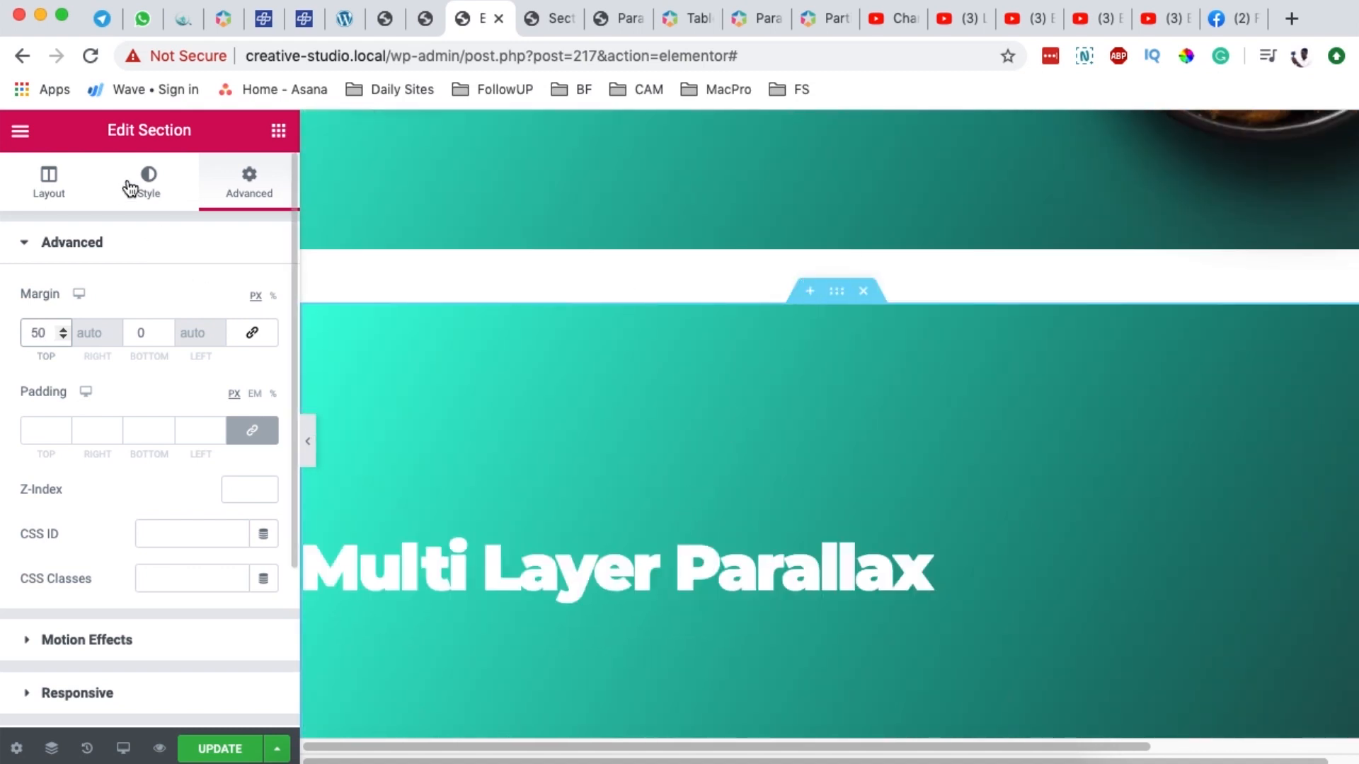
left_click(148, 187)
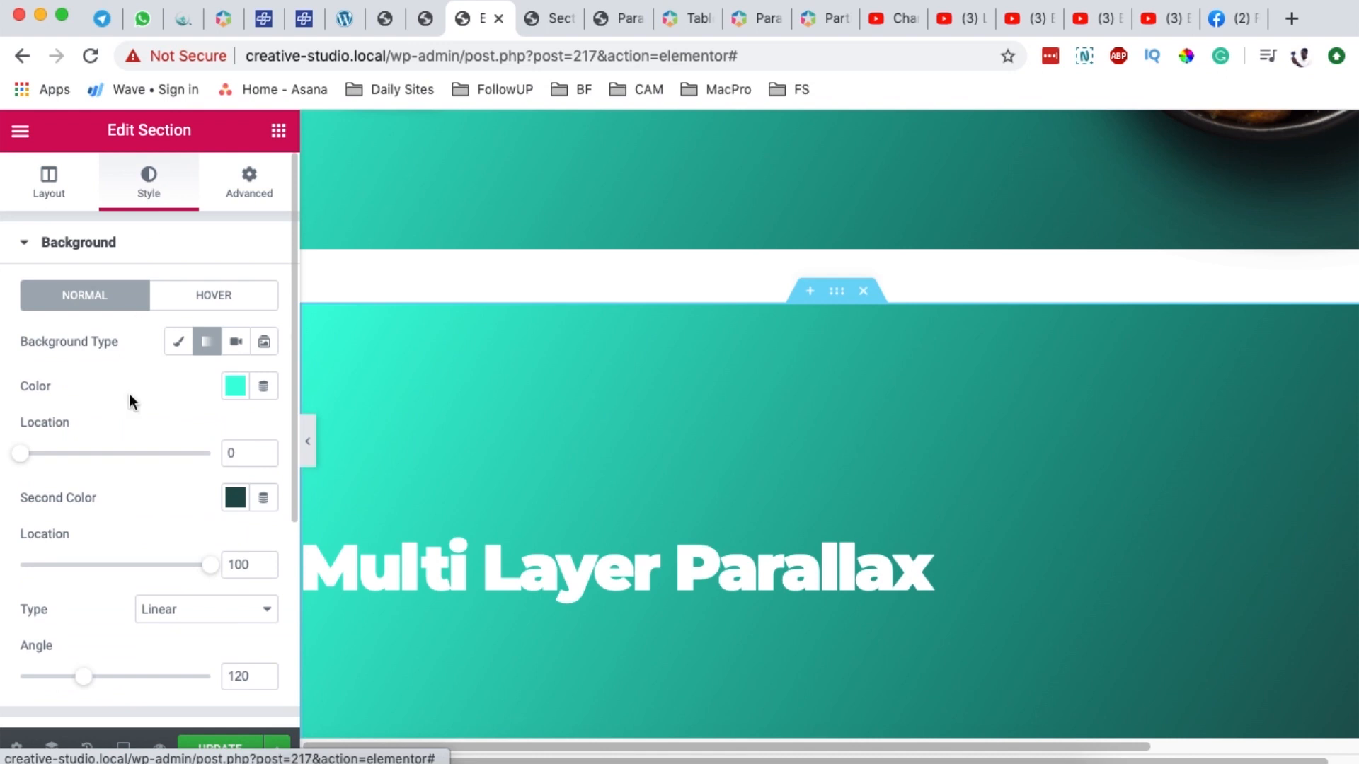
left_click(178, 343)
left_click(149, 509)
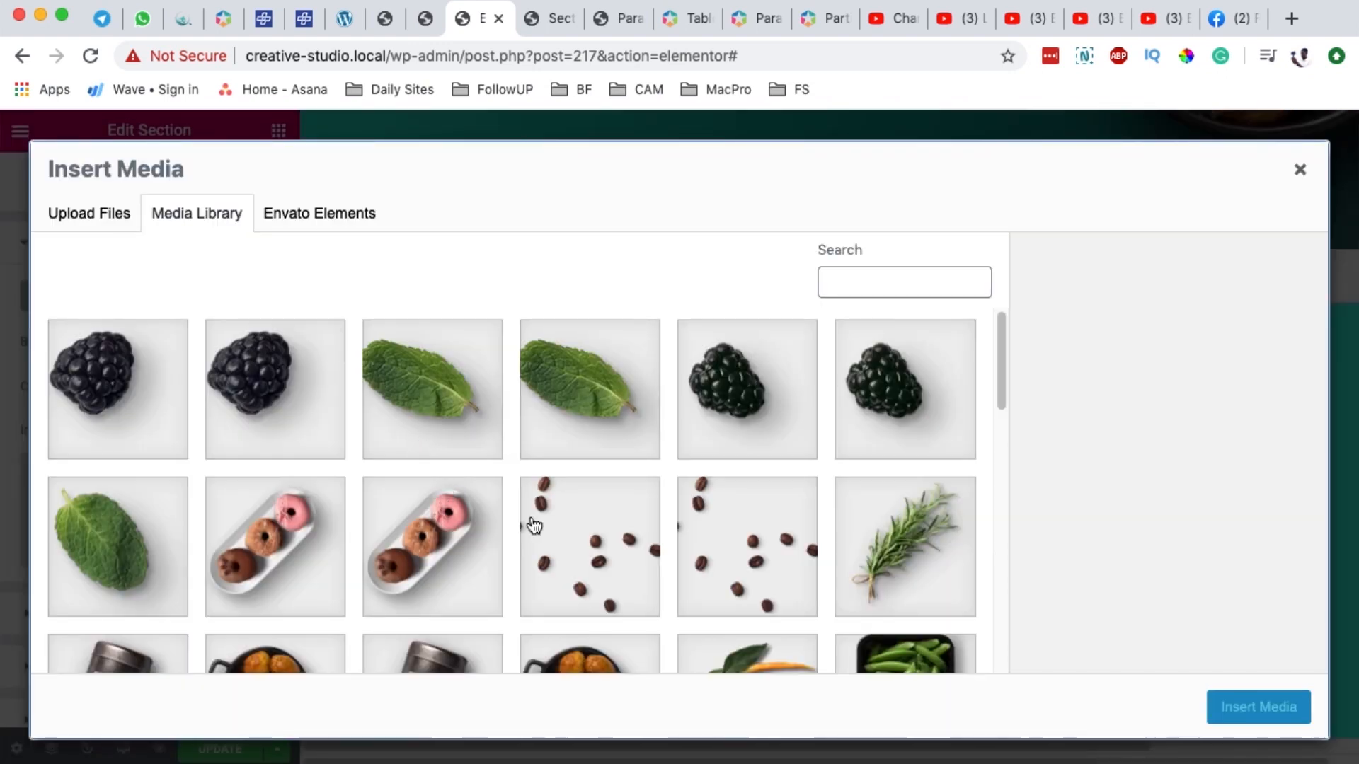
scroll(566, 523, "down", 5)
scroll(612, 523, "down", 3)
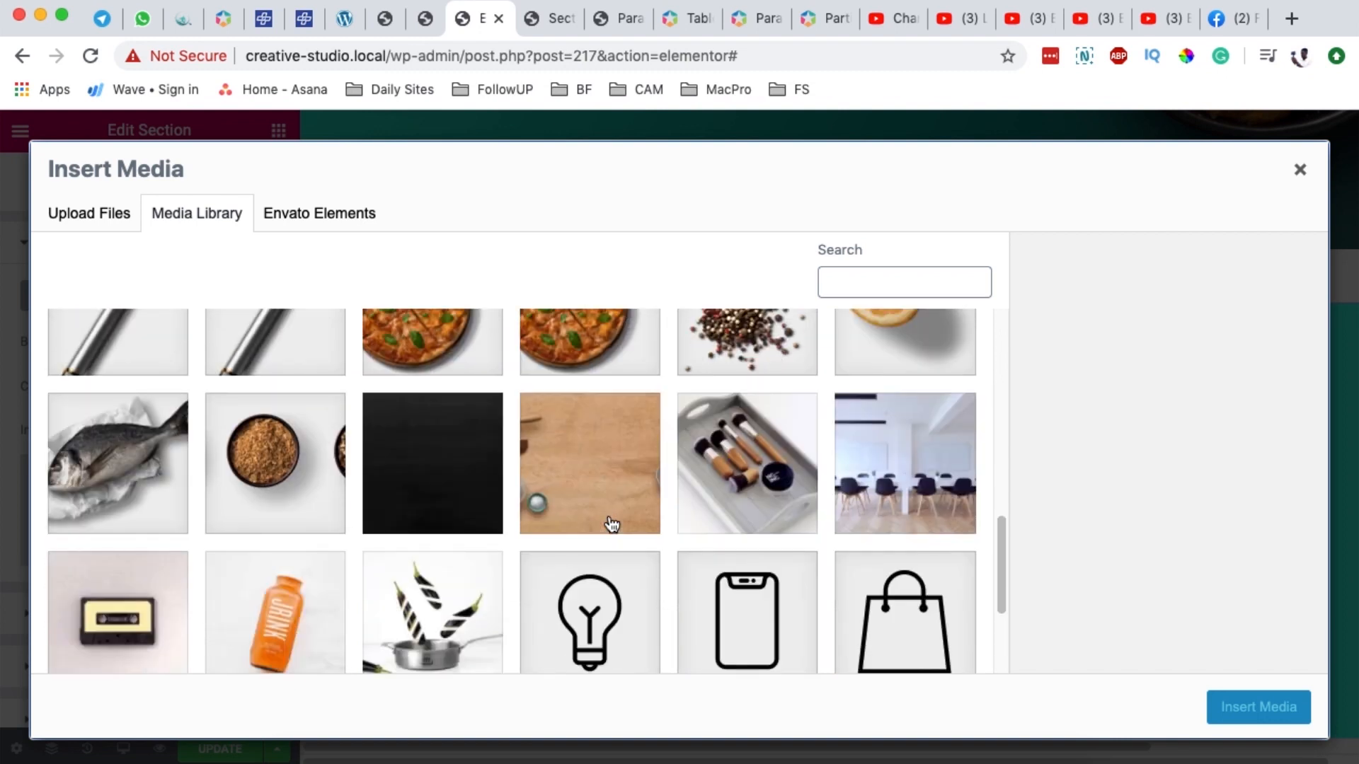
left_click(598, 467)
left_click(1258, 707)
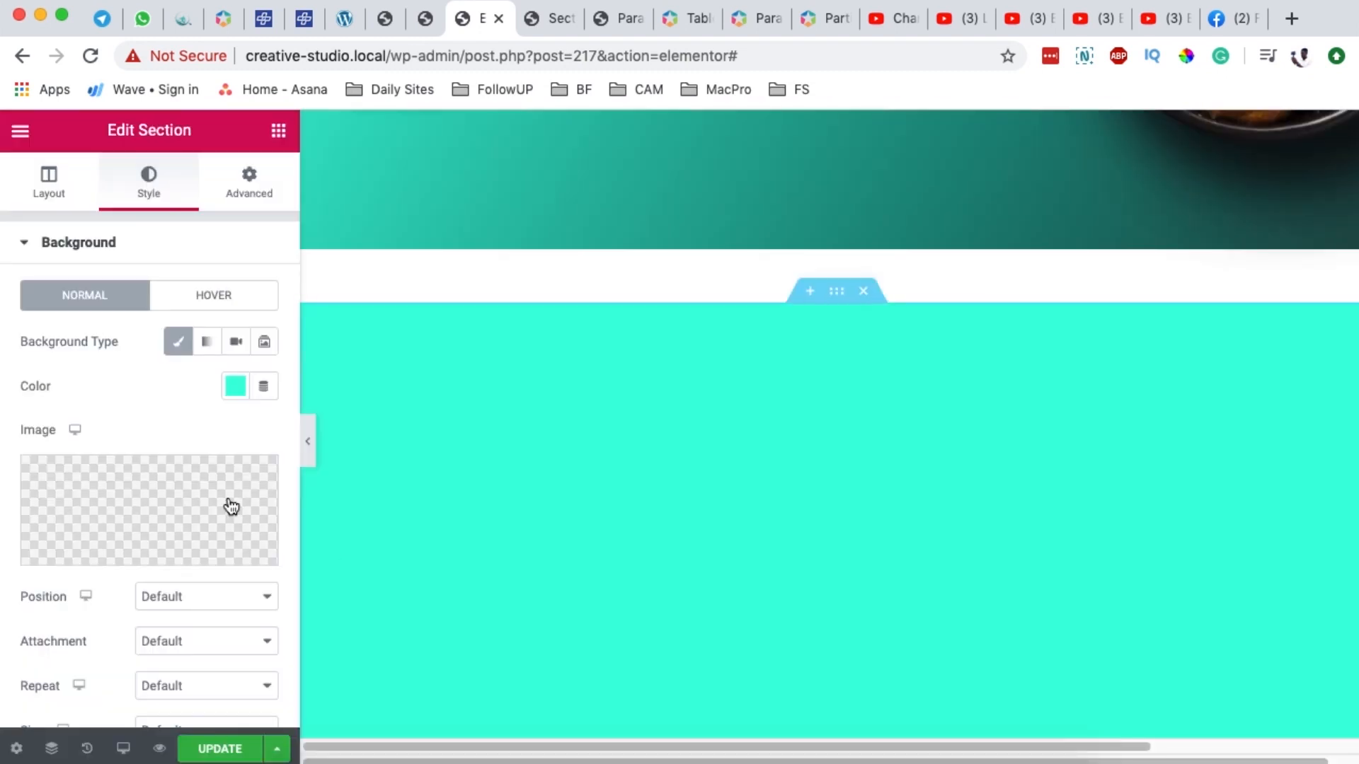
Step: Set the duplicated section's background image size to Cover and its position to Center Center
scroll(87, 588, "down", 3)
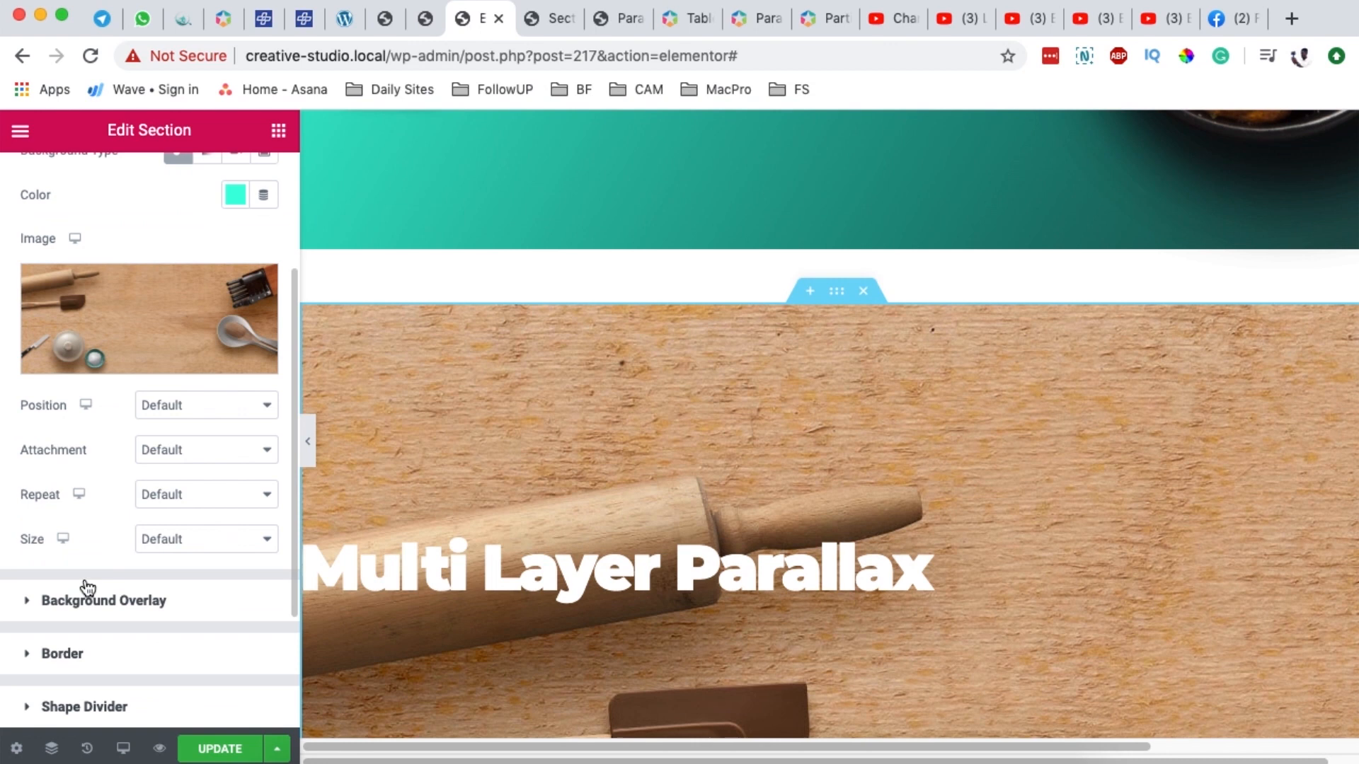
left_click(221, 547)
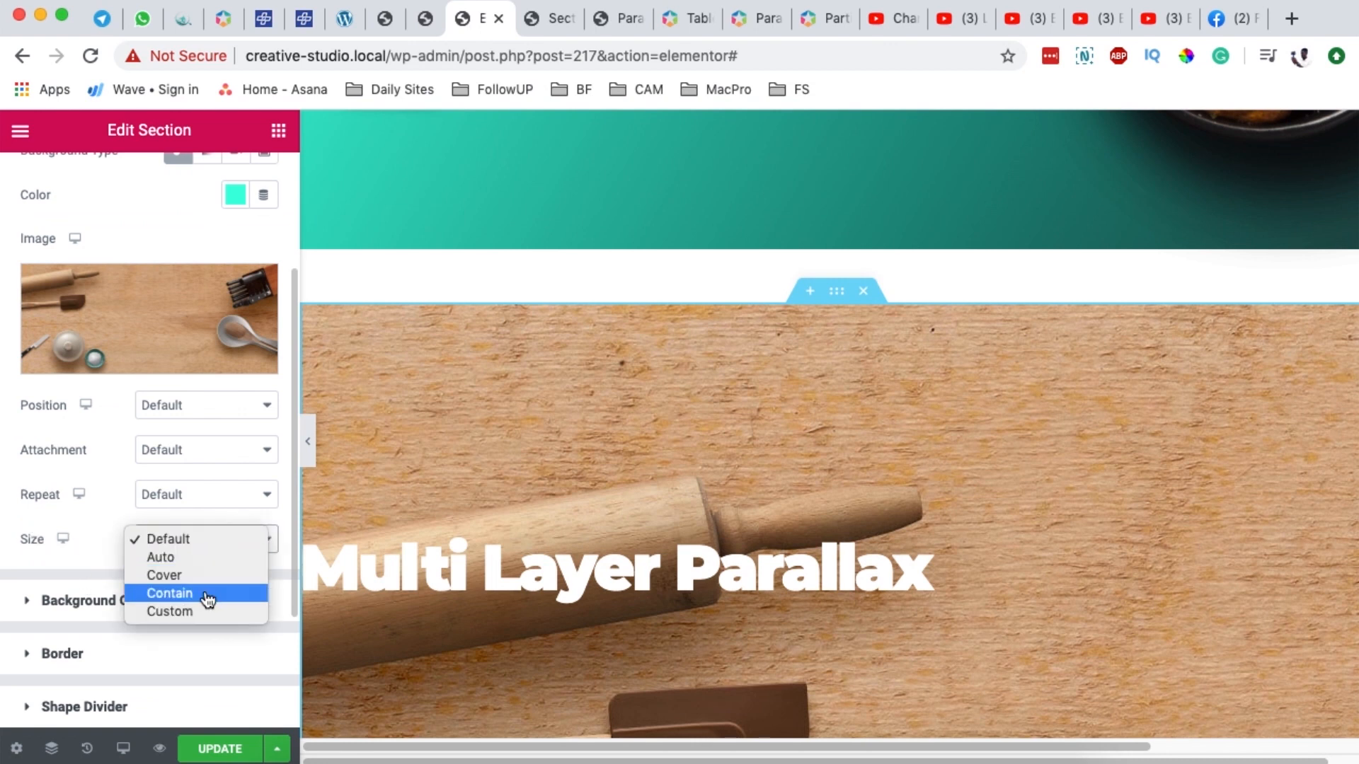
left_click(200, 574)
left_click(187, 417)
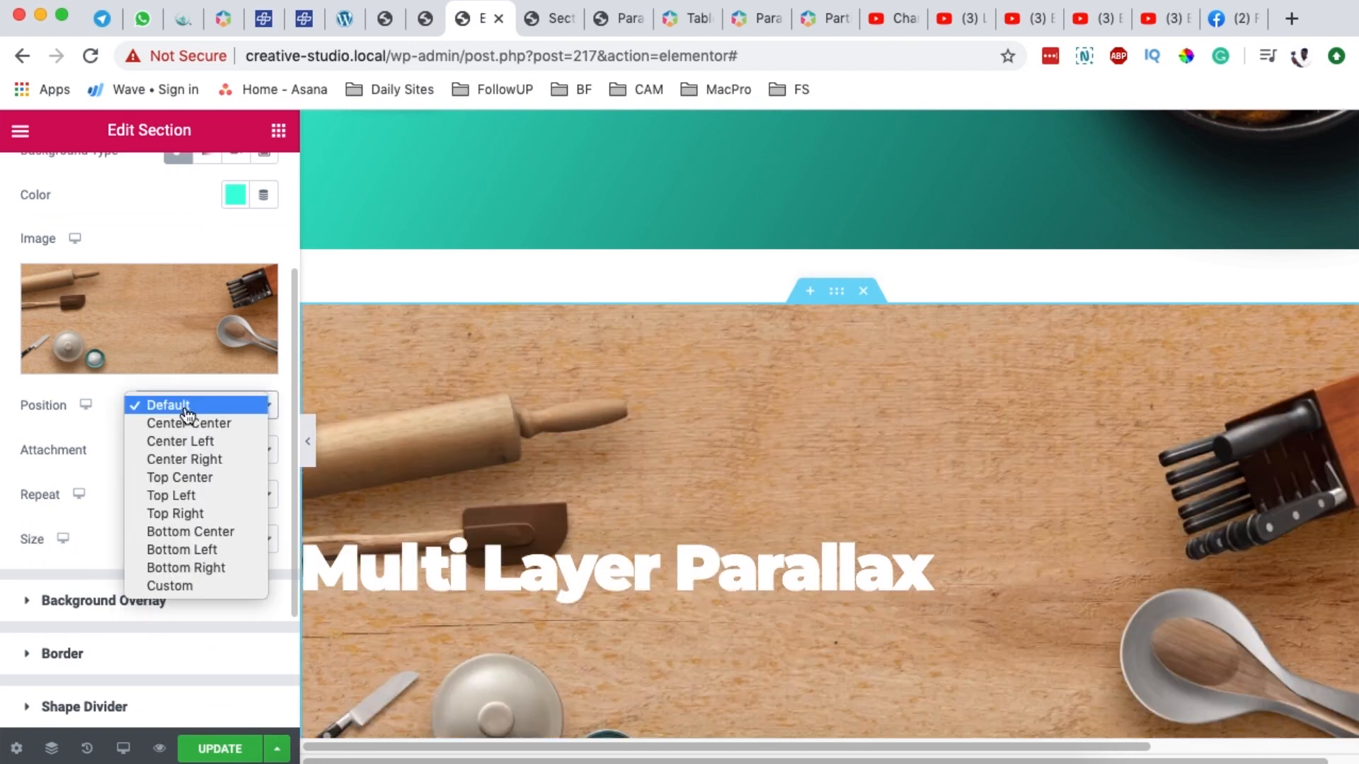
left_click(198, 424)
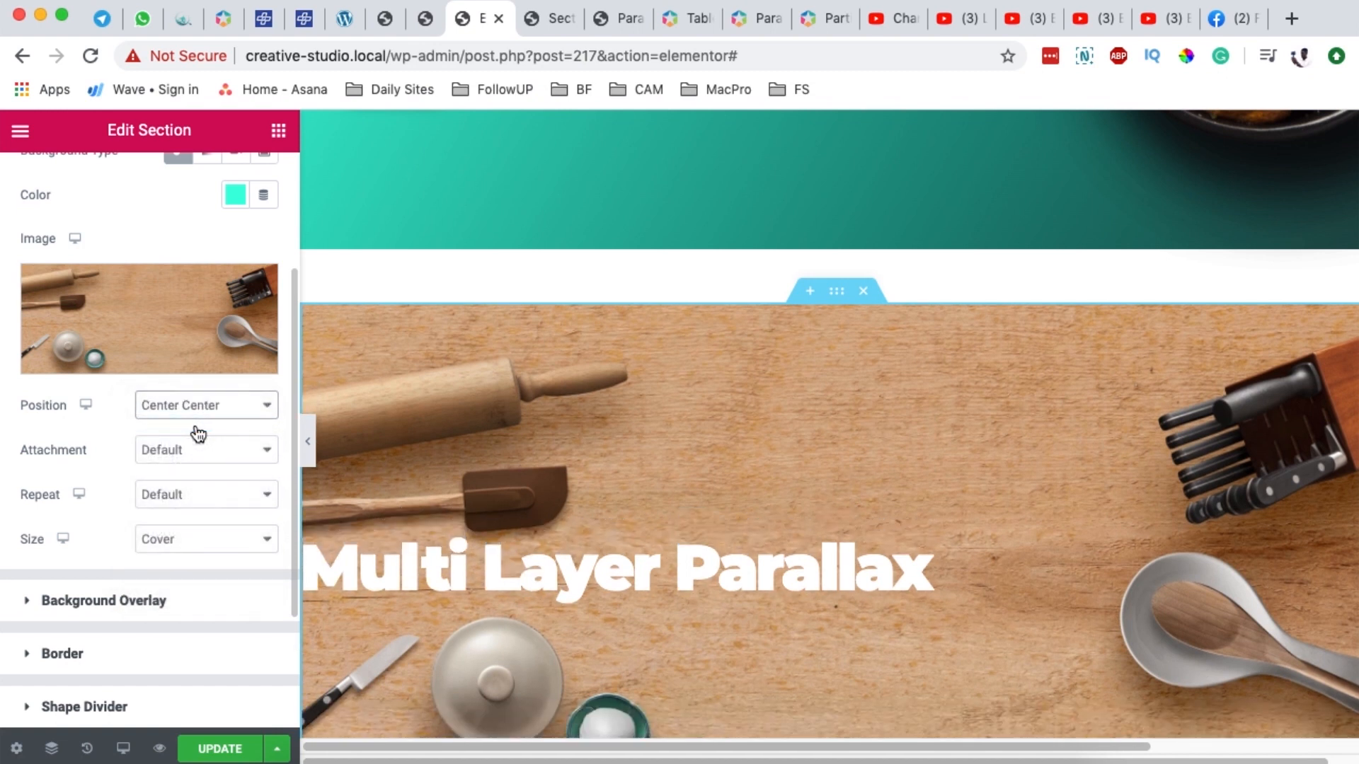
scroll(953, 617, "down", 4)
scroll(953, 617, "up", 4)
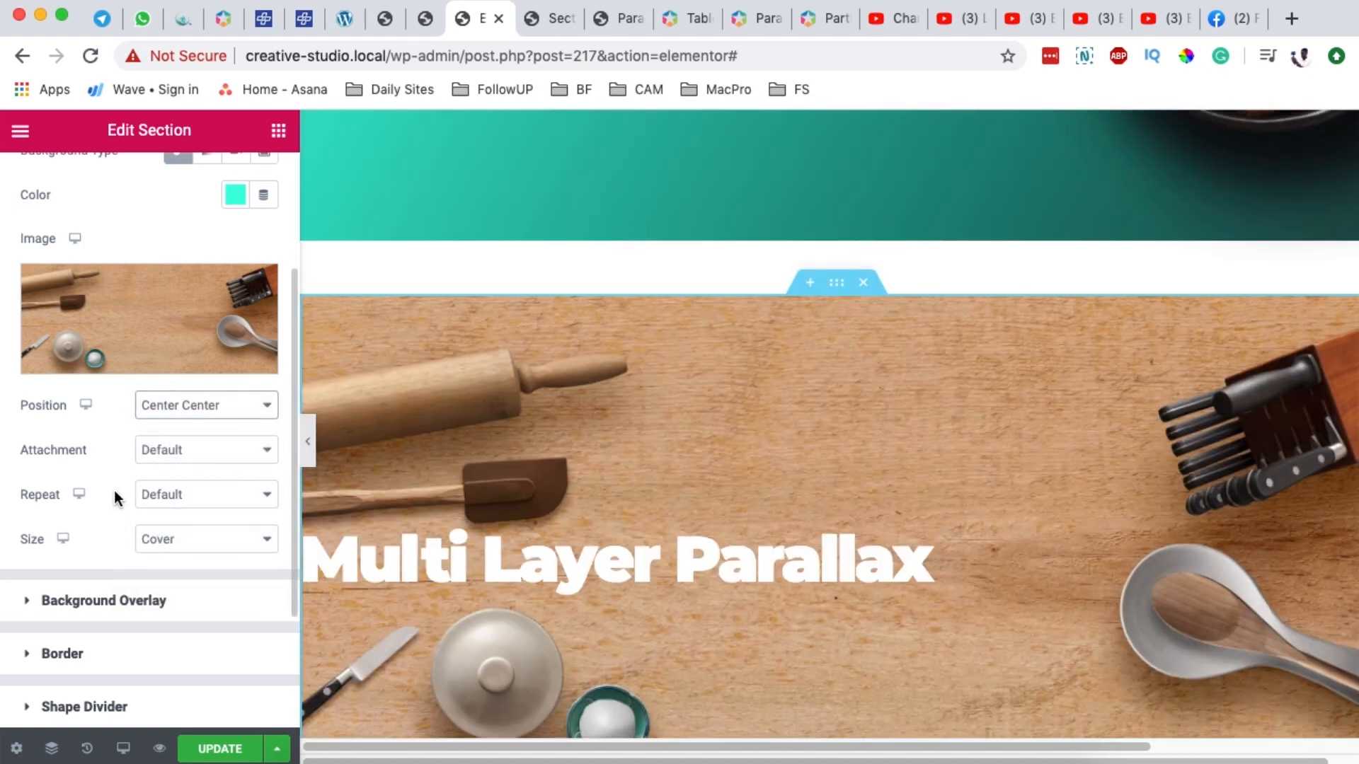
Step: Set the duplicated section's background color to purple #5D08AA
scroll(113, 490, "up", 5)
left_click(235, 385)
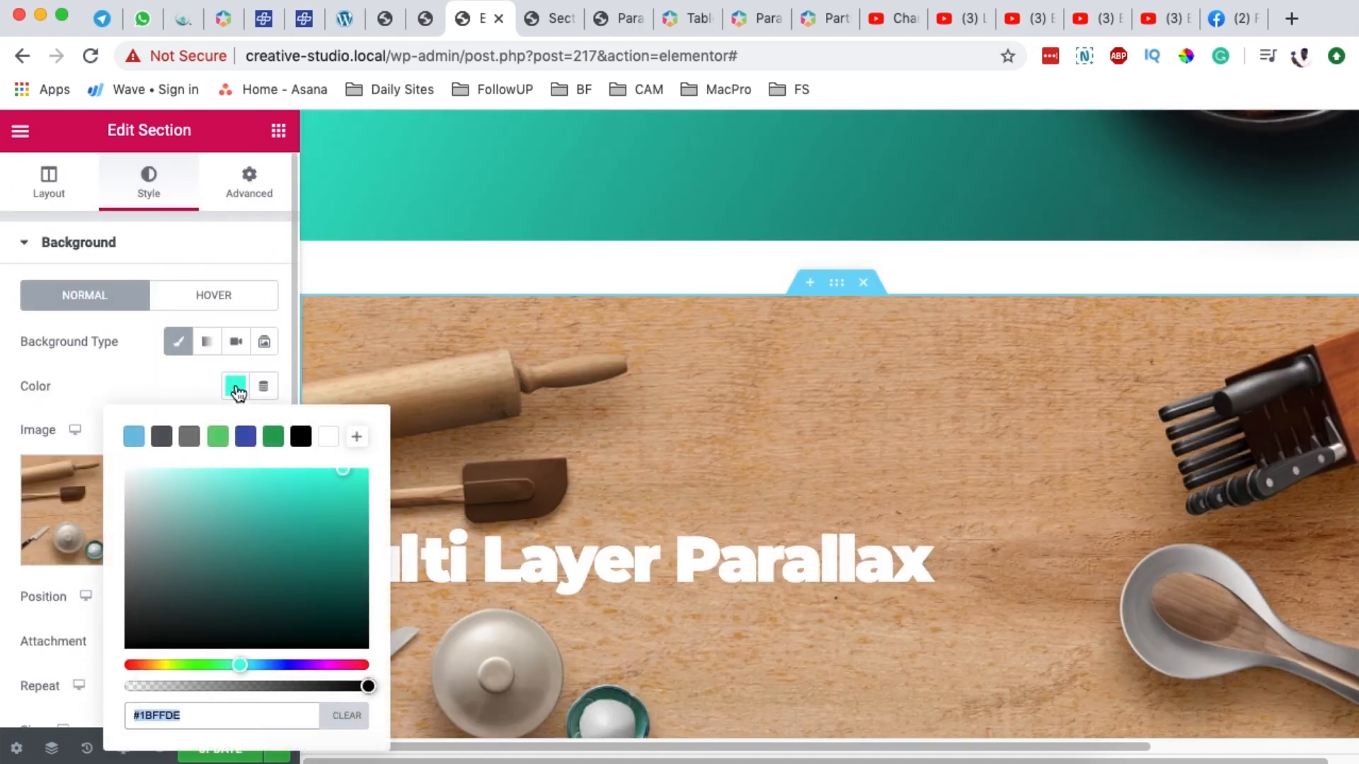
left_click_drag(342, 475, 342, 534)
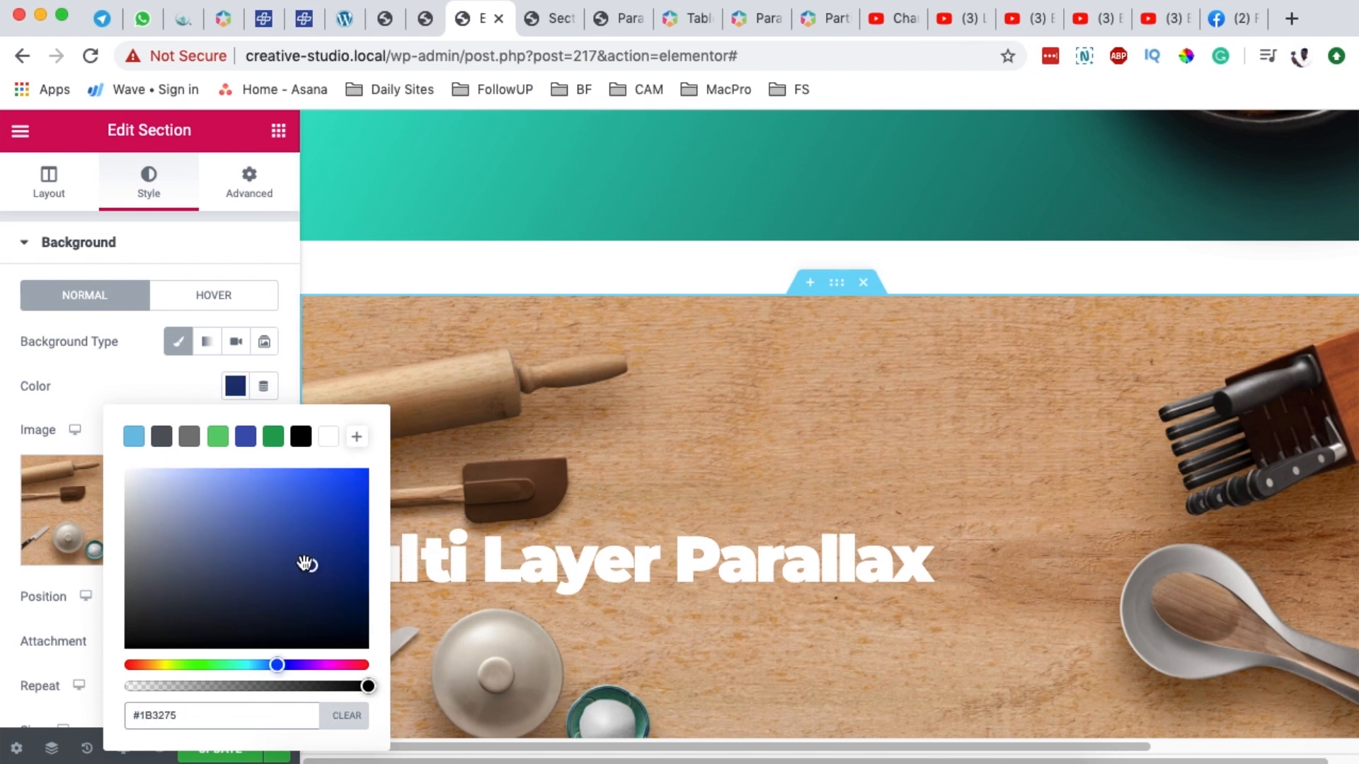
left_click_drag(307, 564, 355, 538)
left_click_drag(286, 664, 308, 665)
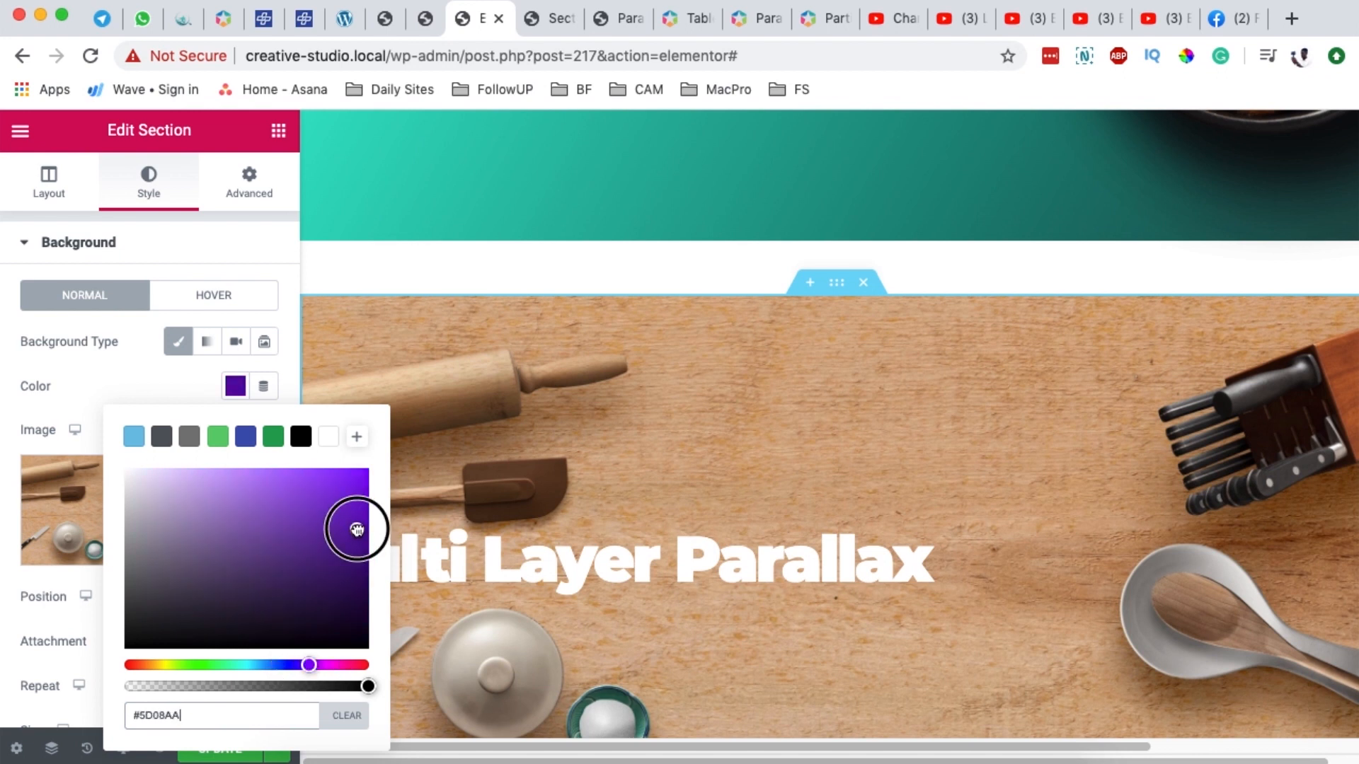
left_click(70, 407)
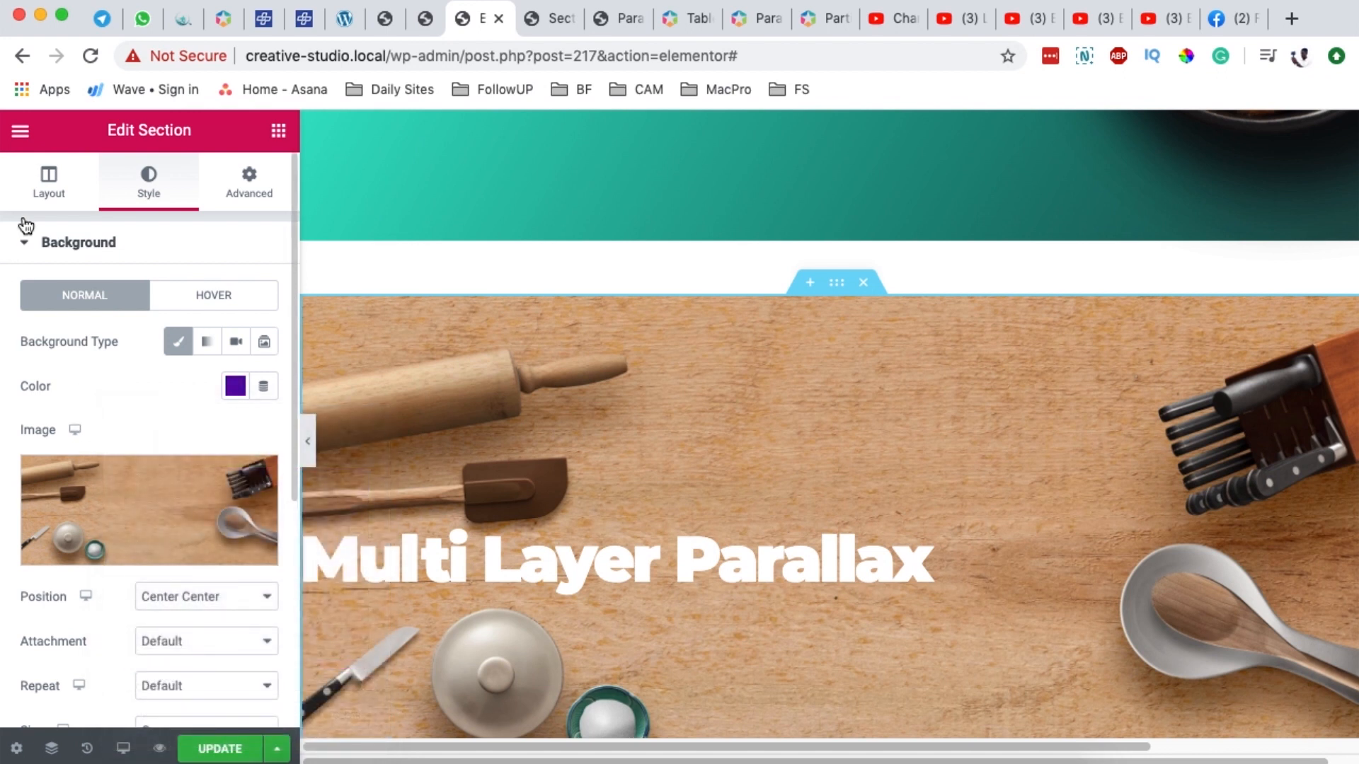
Step: Remove the second layer item from the duplicated section's Premium Parallax settings
left_click(41, 198)
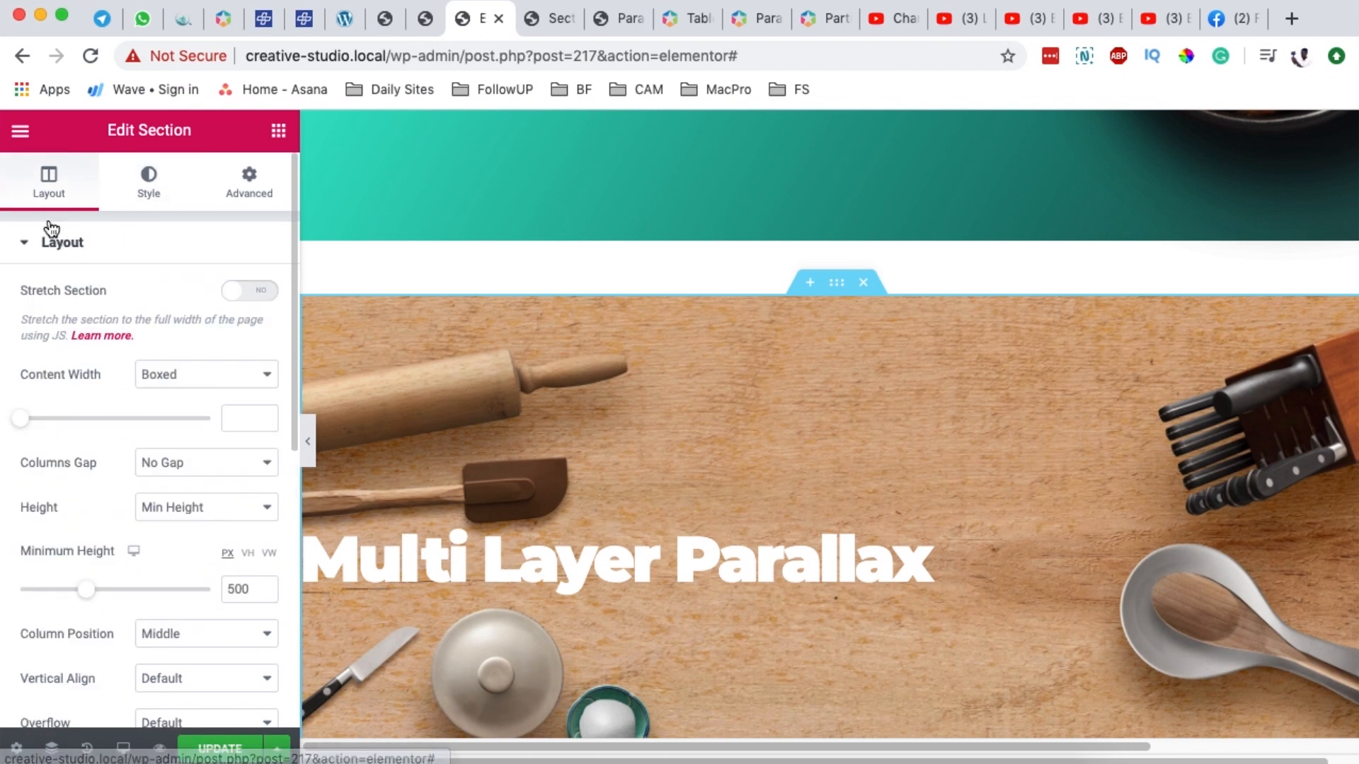
left_click(80, 252)
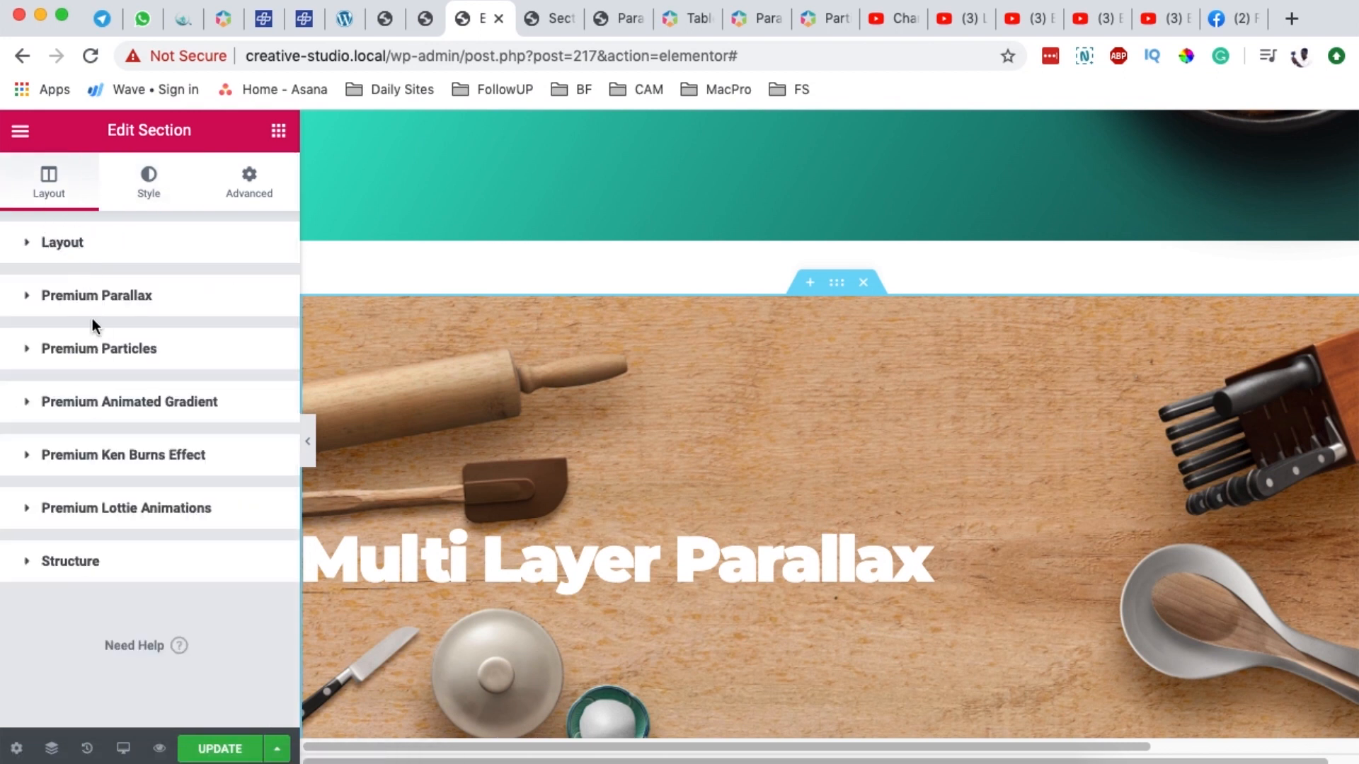
left_click(94, 297)
scroll(112, 516, "down", 5)
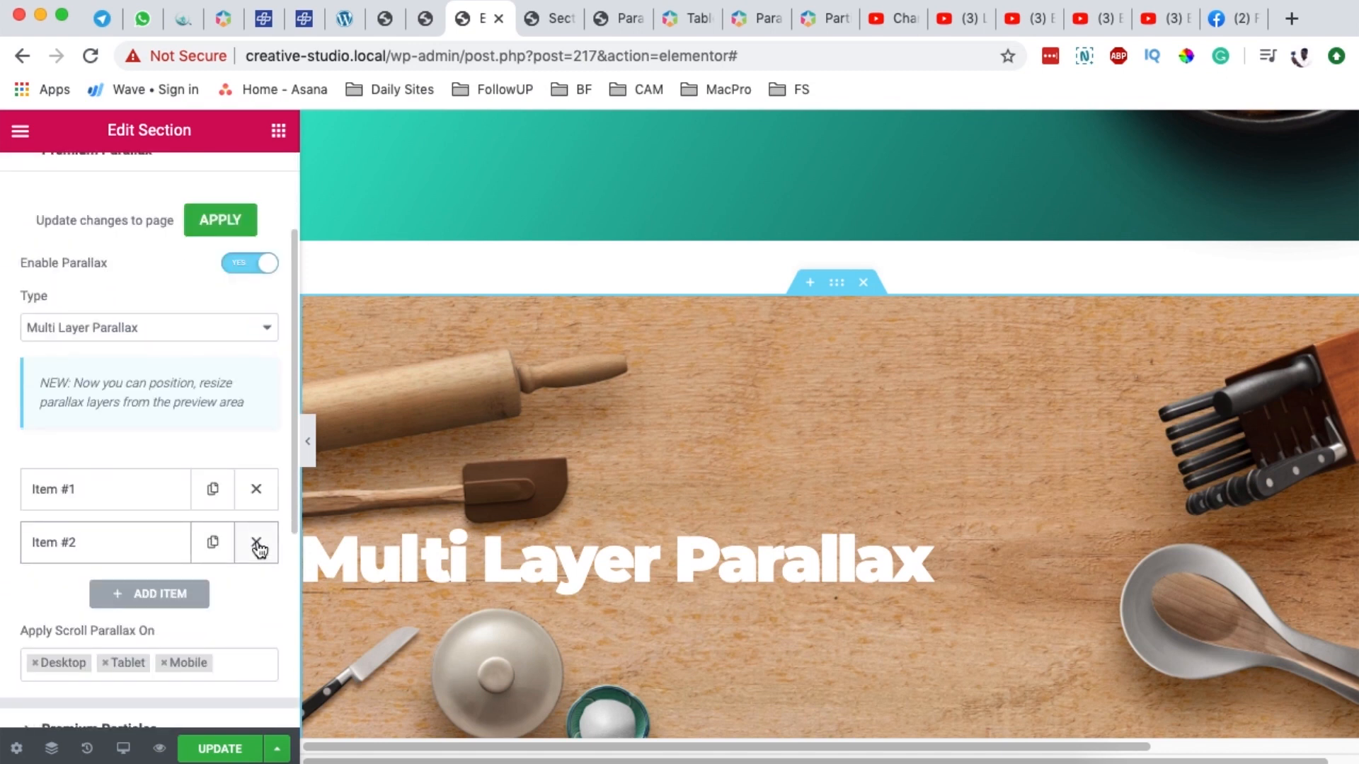
left_click(256, 544)
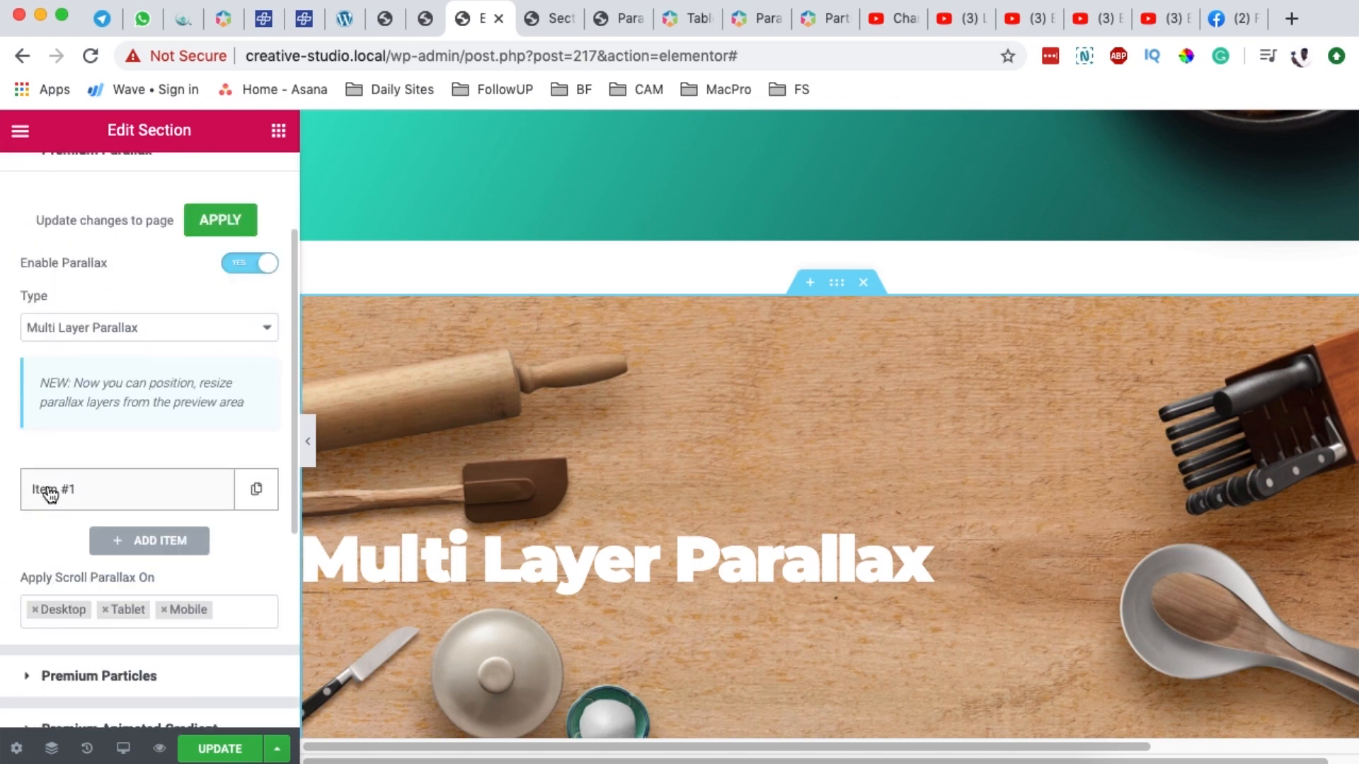
Step: Change the duplicated section's parallax type to Scroll + Opacity and apply the changes to the page
left_click(181, 331)
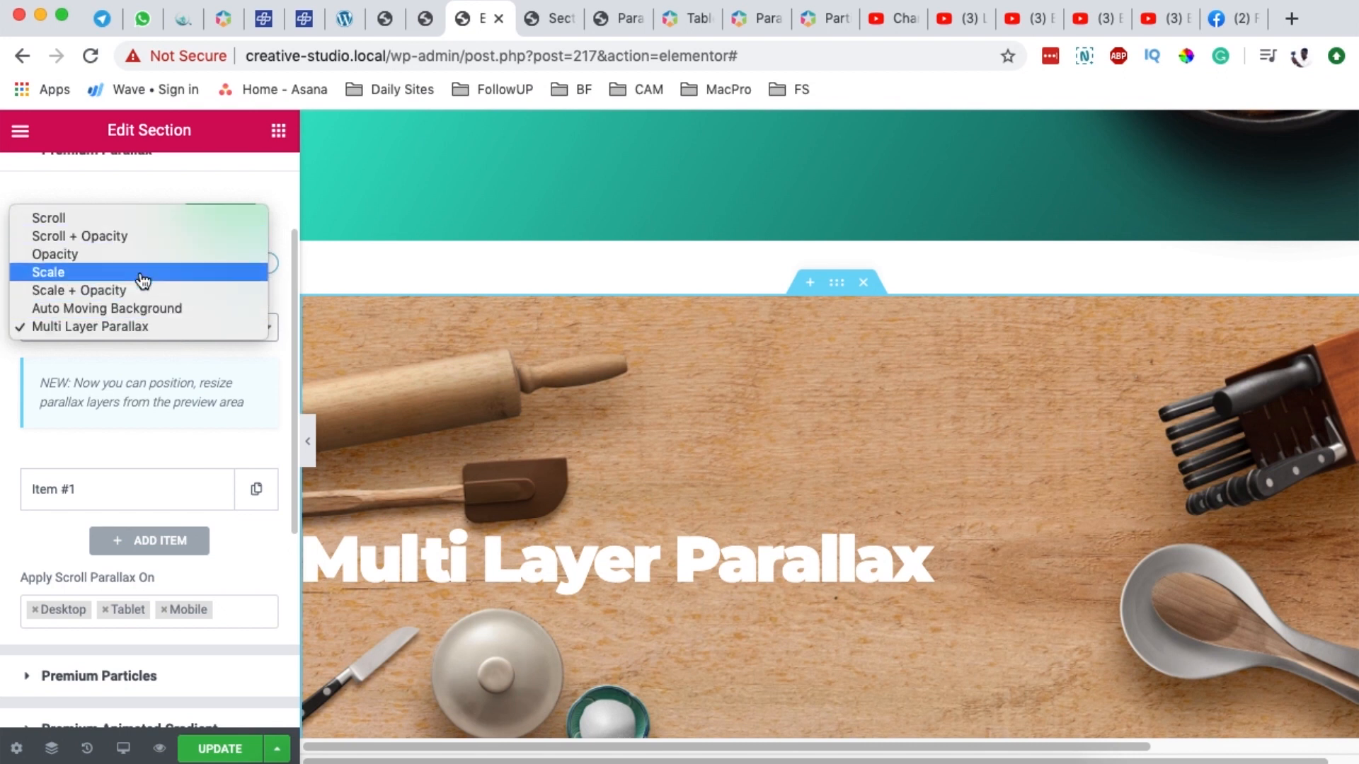
left_click(136, 243)
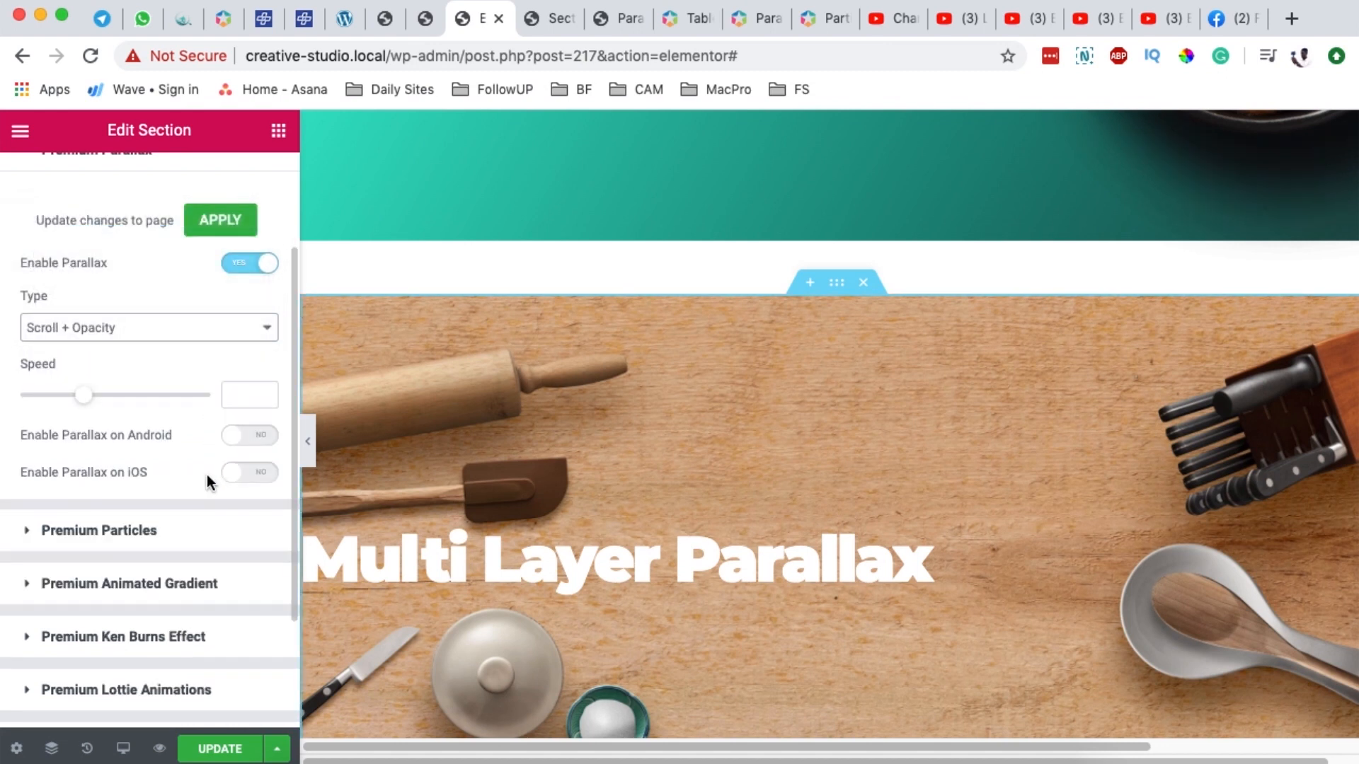
left_click(209, 228)
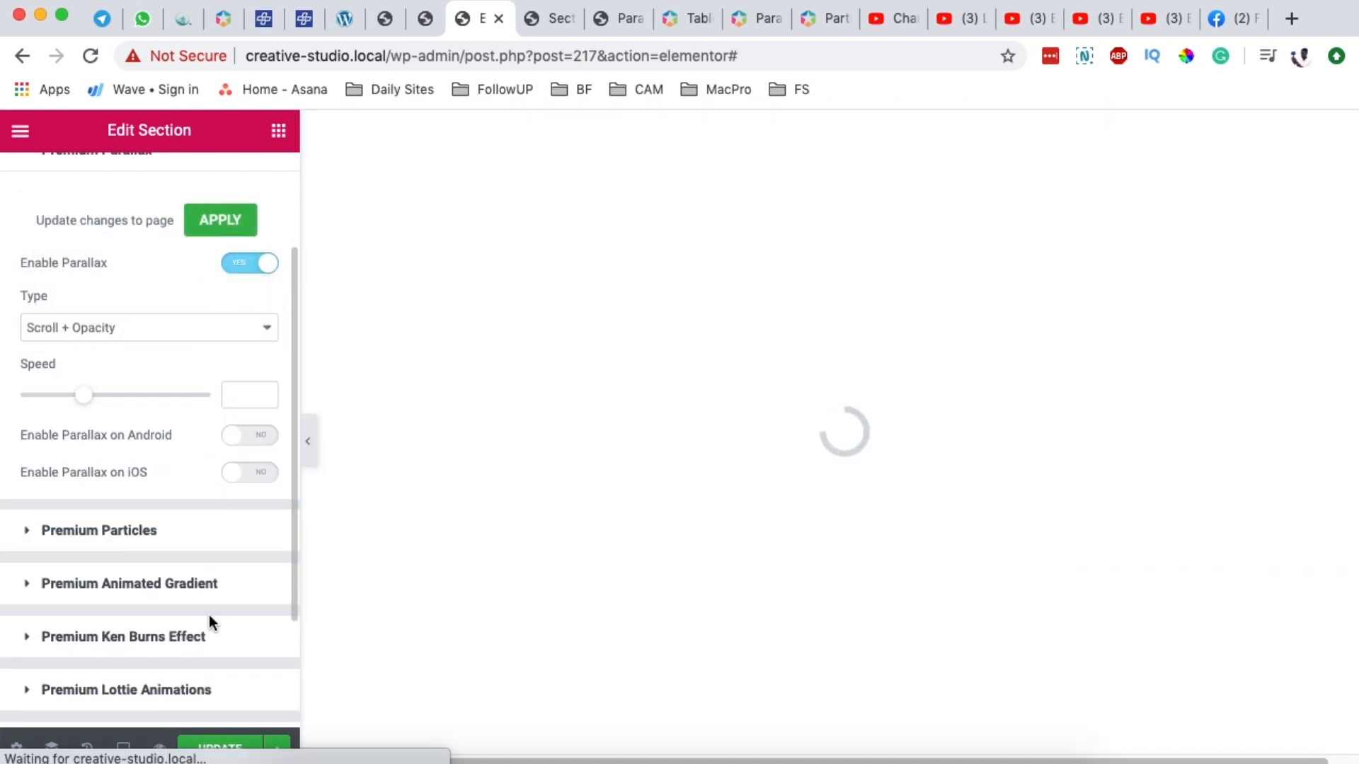
Step: Set the parallax speed of the wooden kitchen section to 0.5
scroll(673, 590, "down", 5)
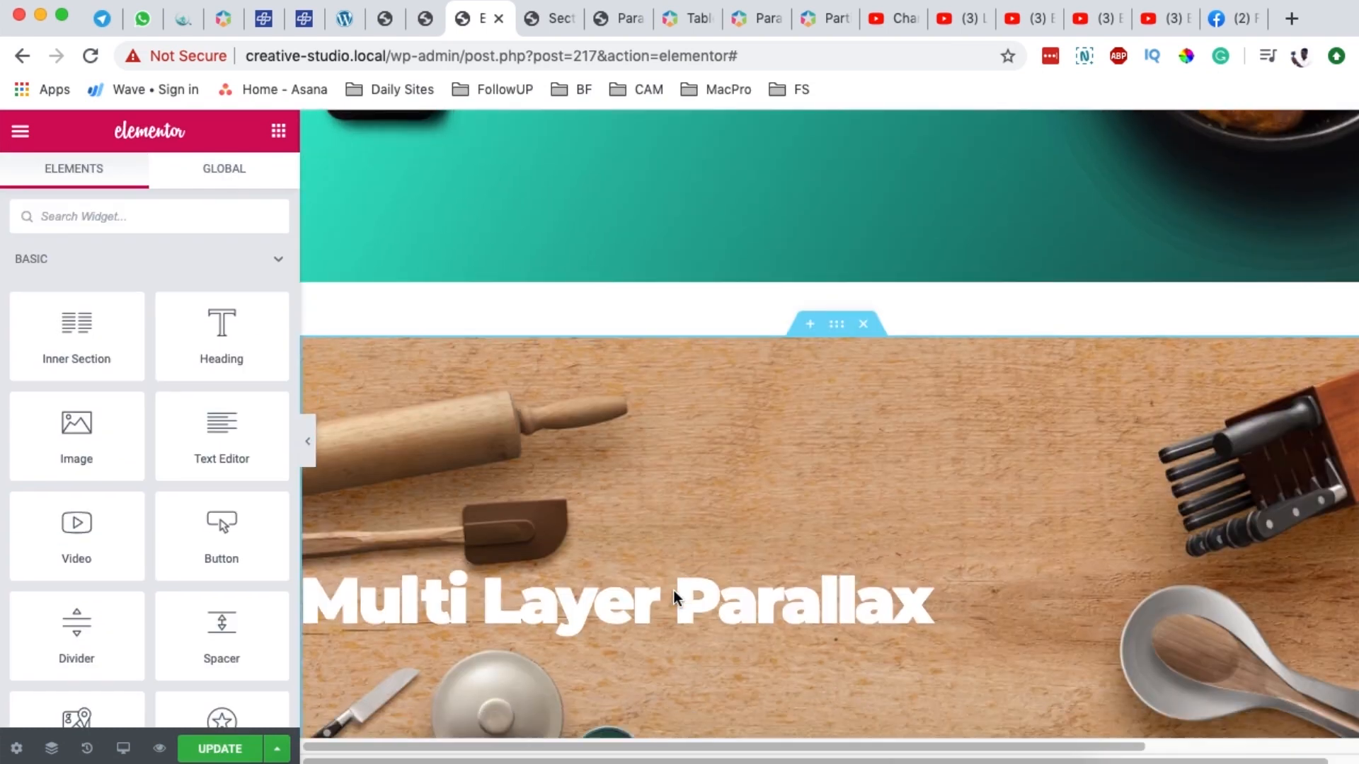
scroll(674, 593, "up", 2)
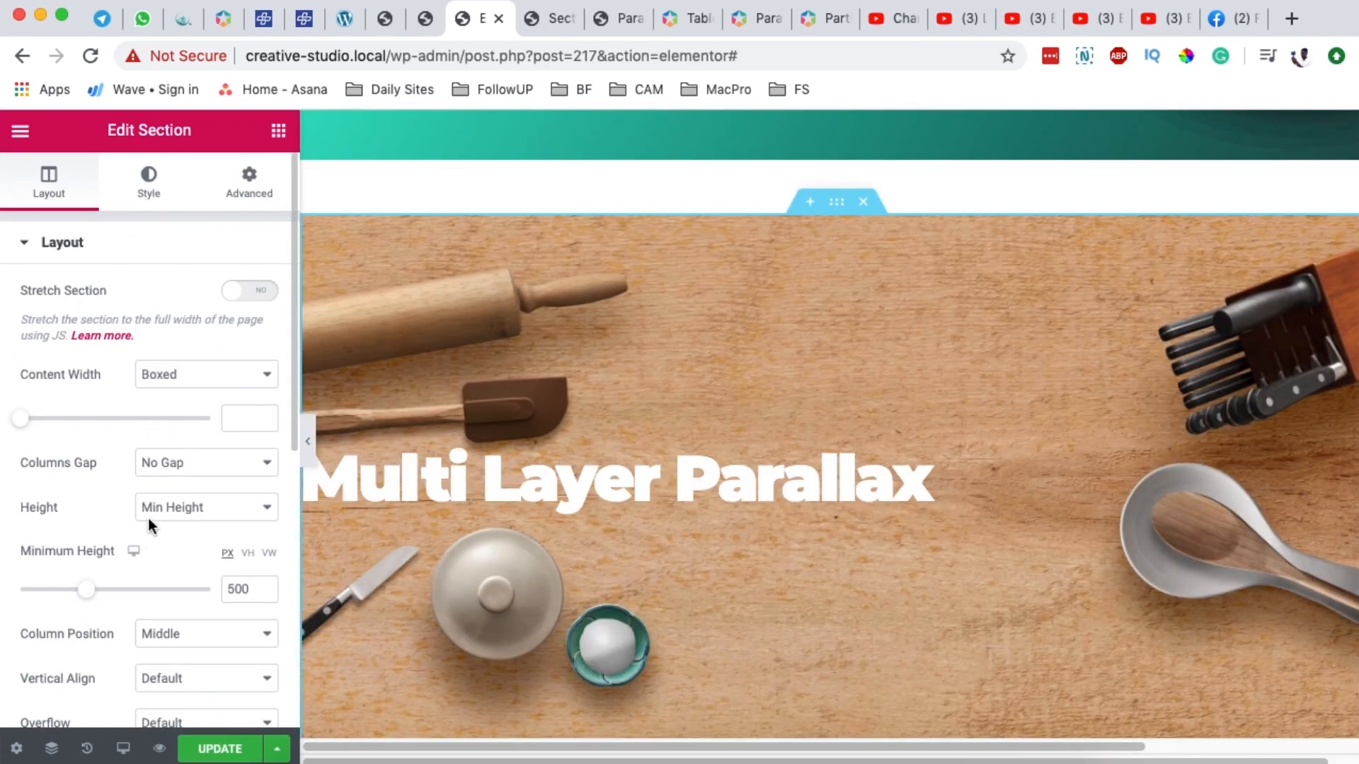
left_click(48, 248)
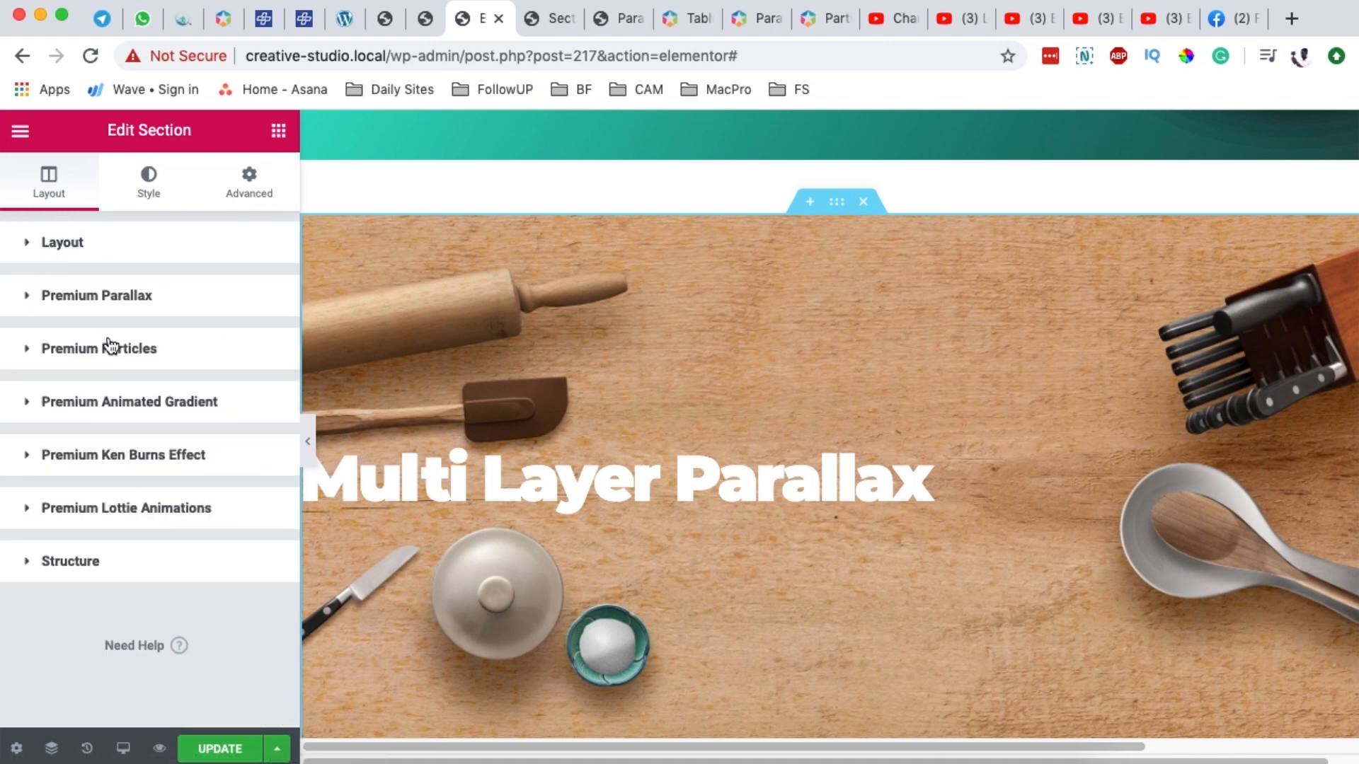
left_click(115, 298)
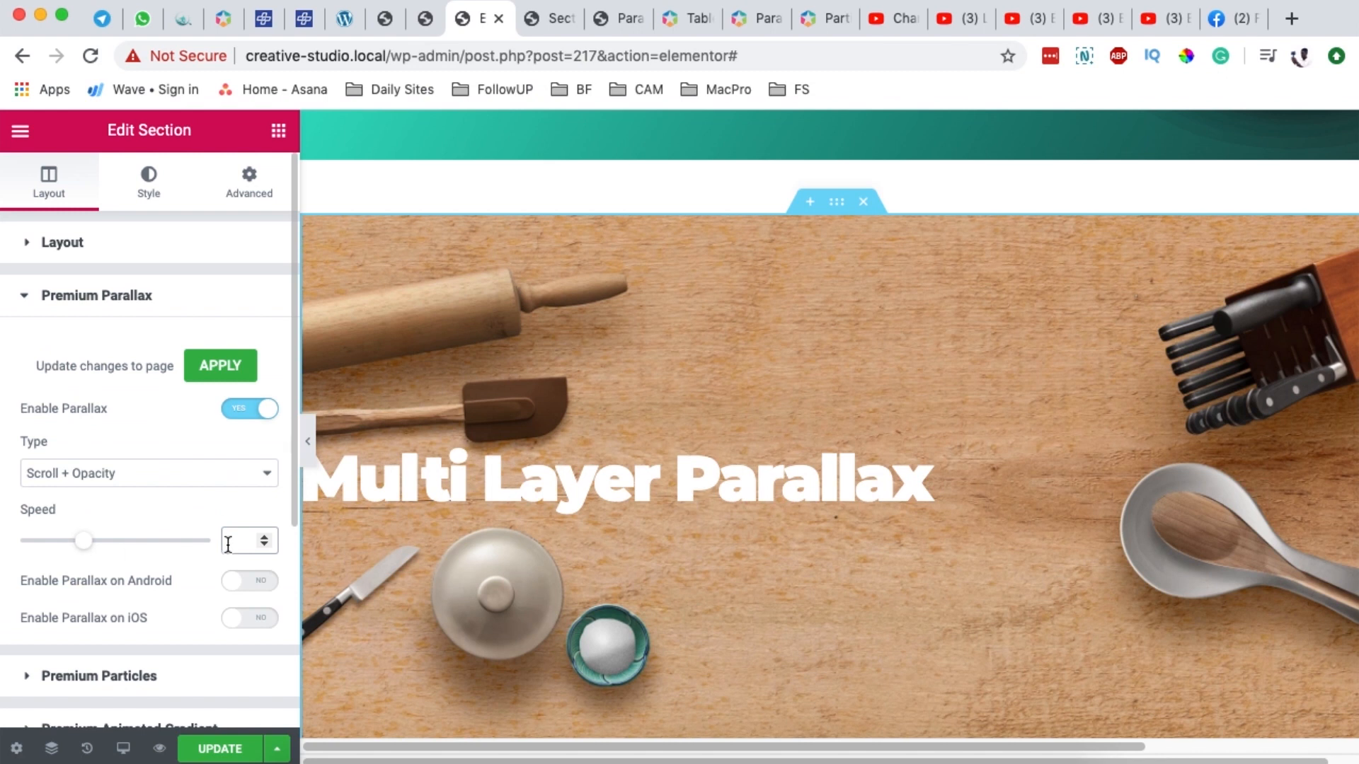
mouse_move(88, 543)
left_mouse_down()
mouse_move(63, 546)
mouse_move(116, 542)
left_mouse_up()
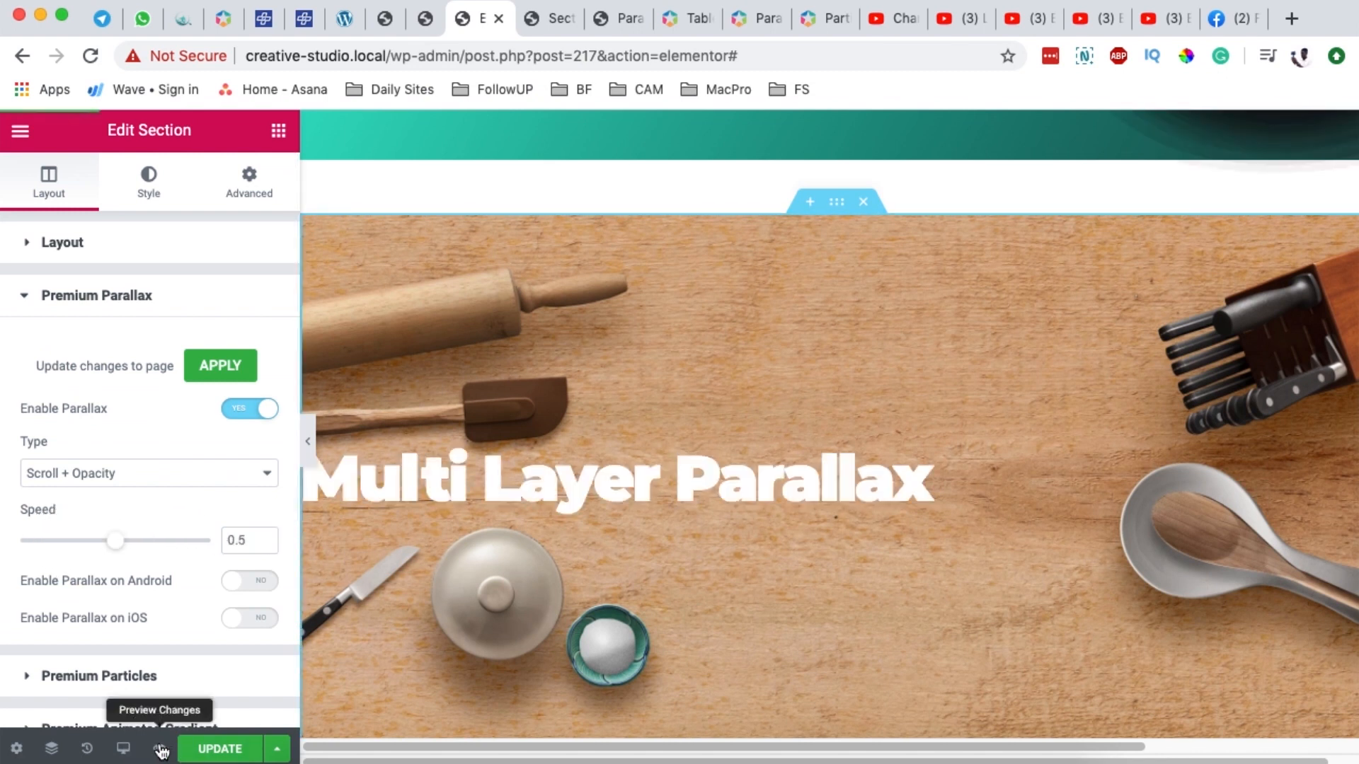
Step: Preview the page and examine how the kitchen section's background moves and fades into the purple color during scrolling
left_click(160, 748)
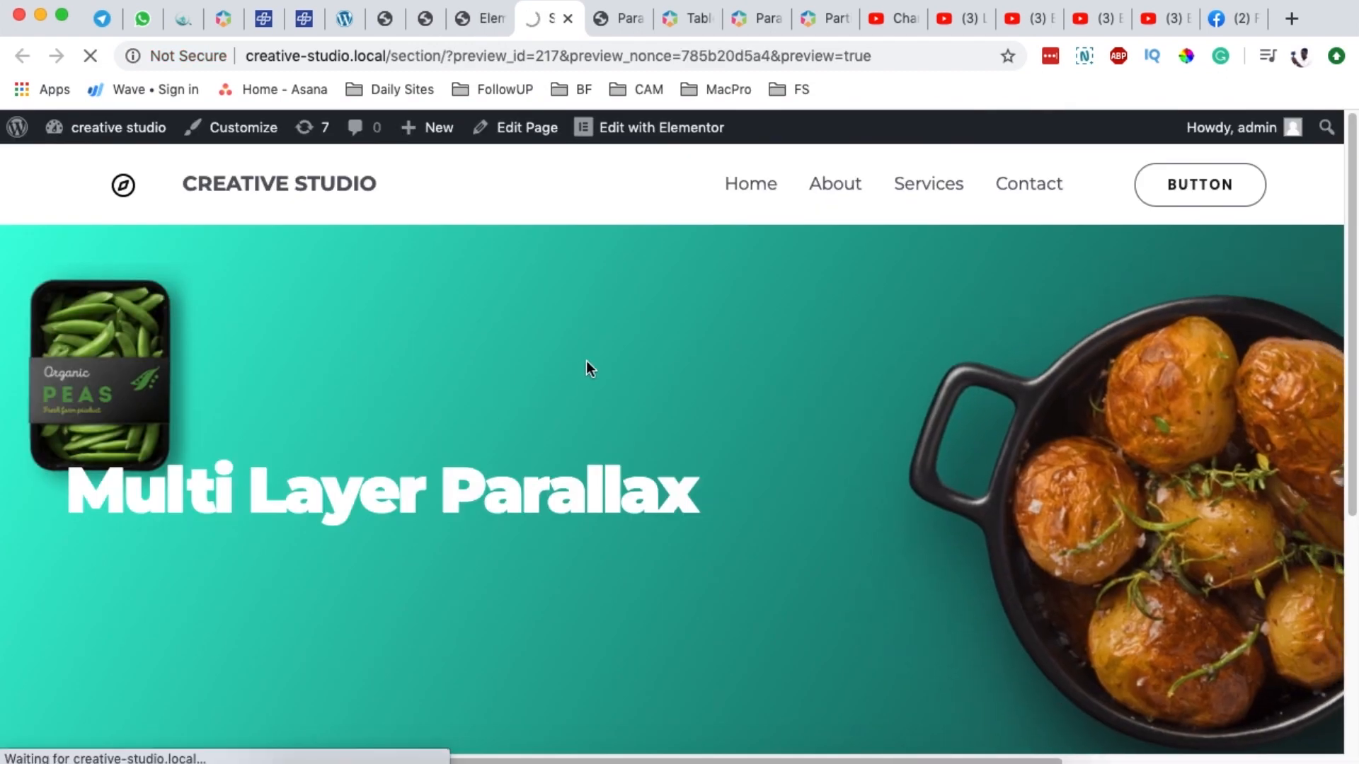
scroll(588, 359, "down", 3)
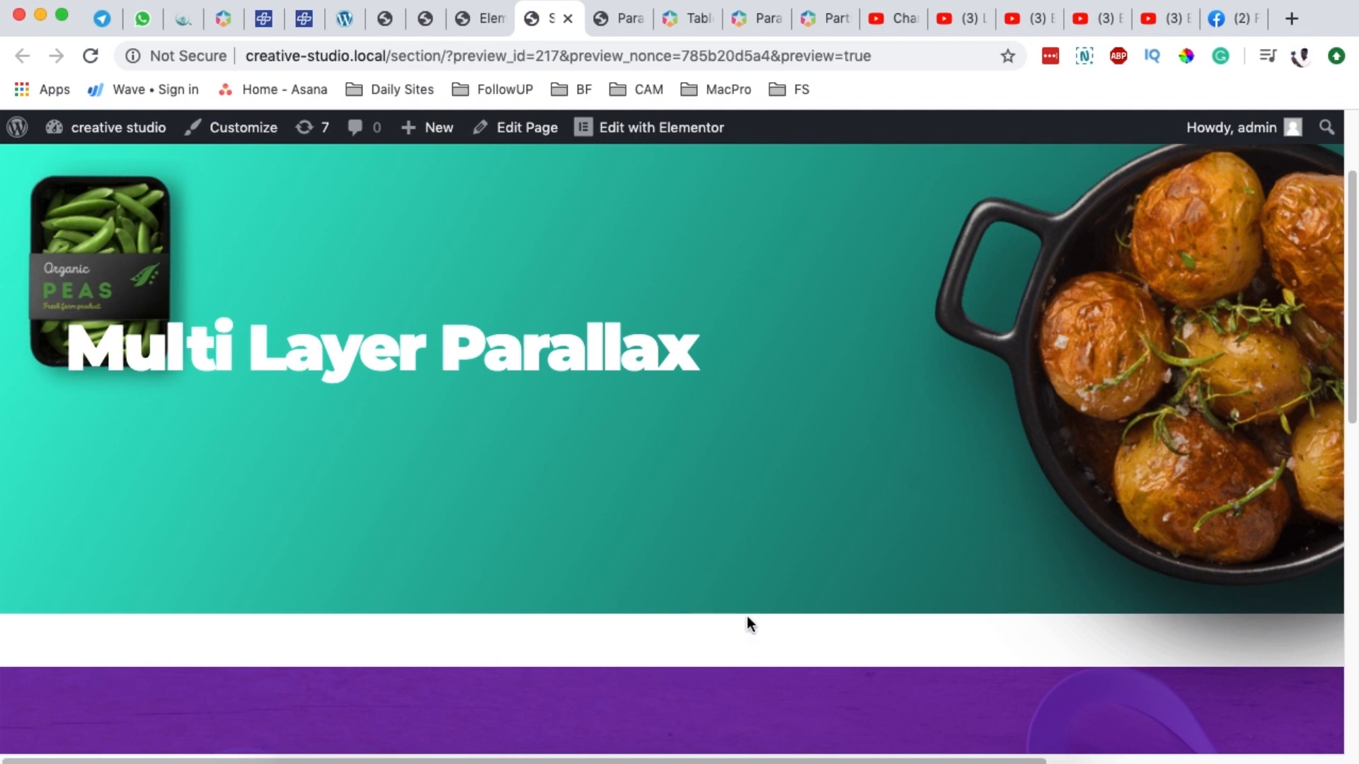
scroll(743, 599, "down", 2)
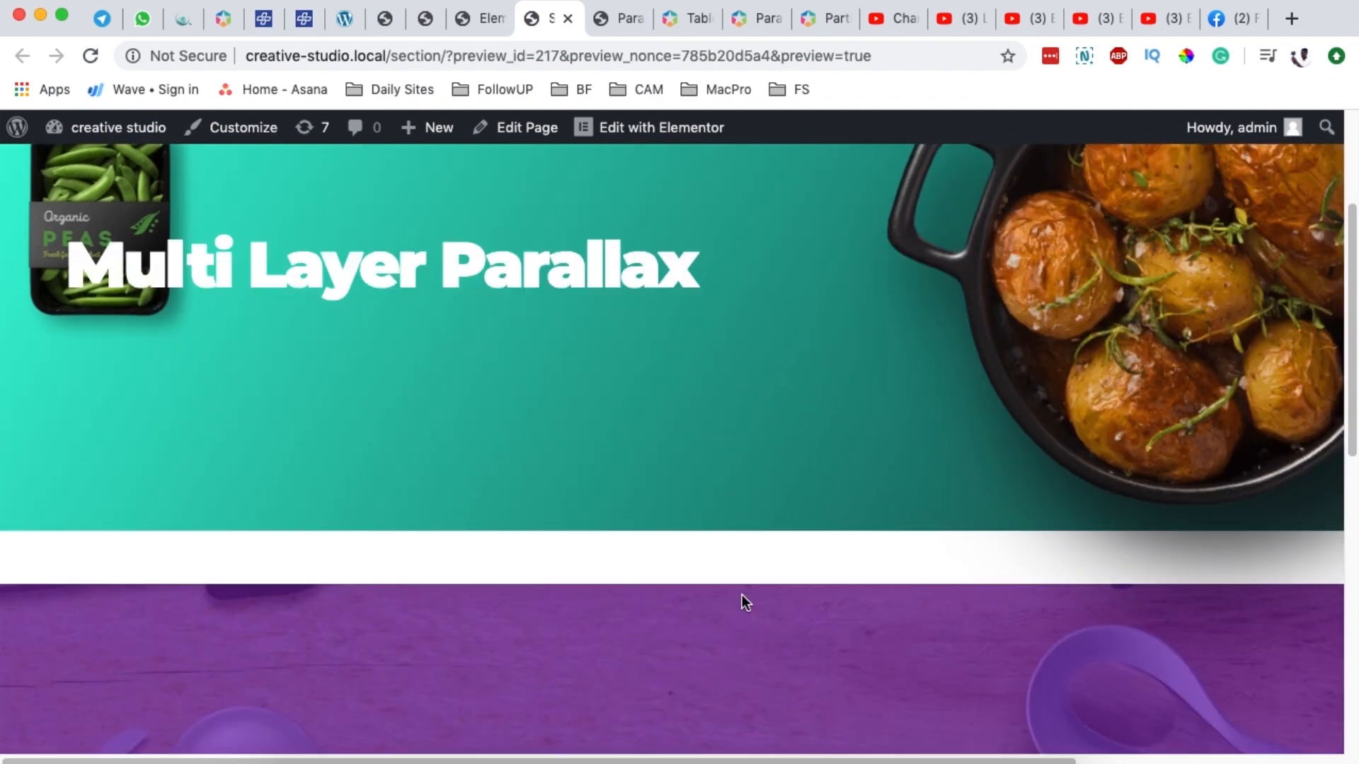
scroll(742, 594, "down", 2)
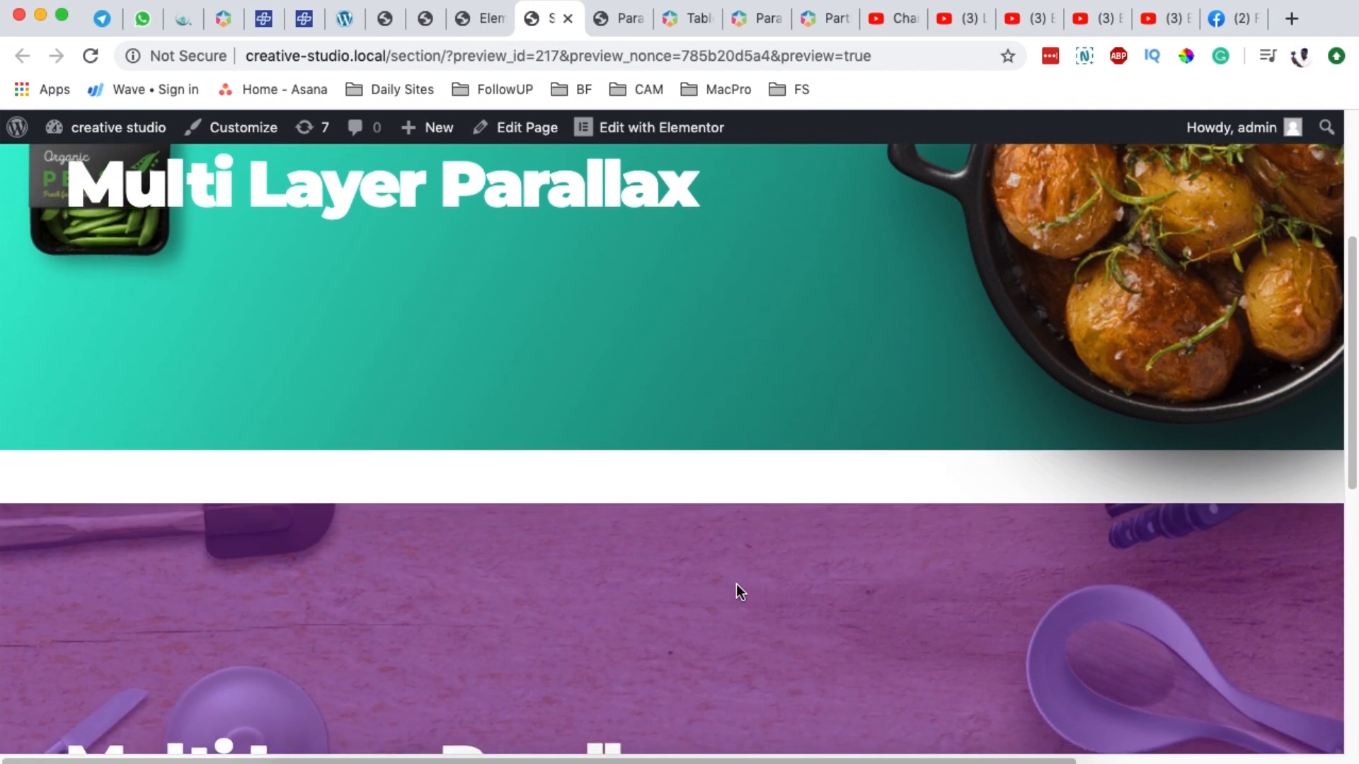
scroll(735, 583, "down", 2)
scroll(733, 581, "down", 1)
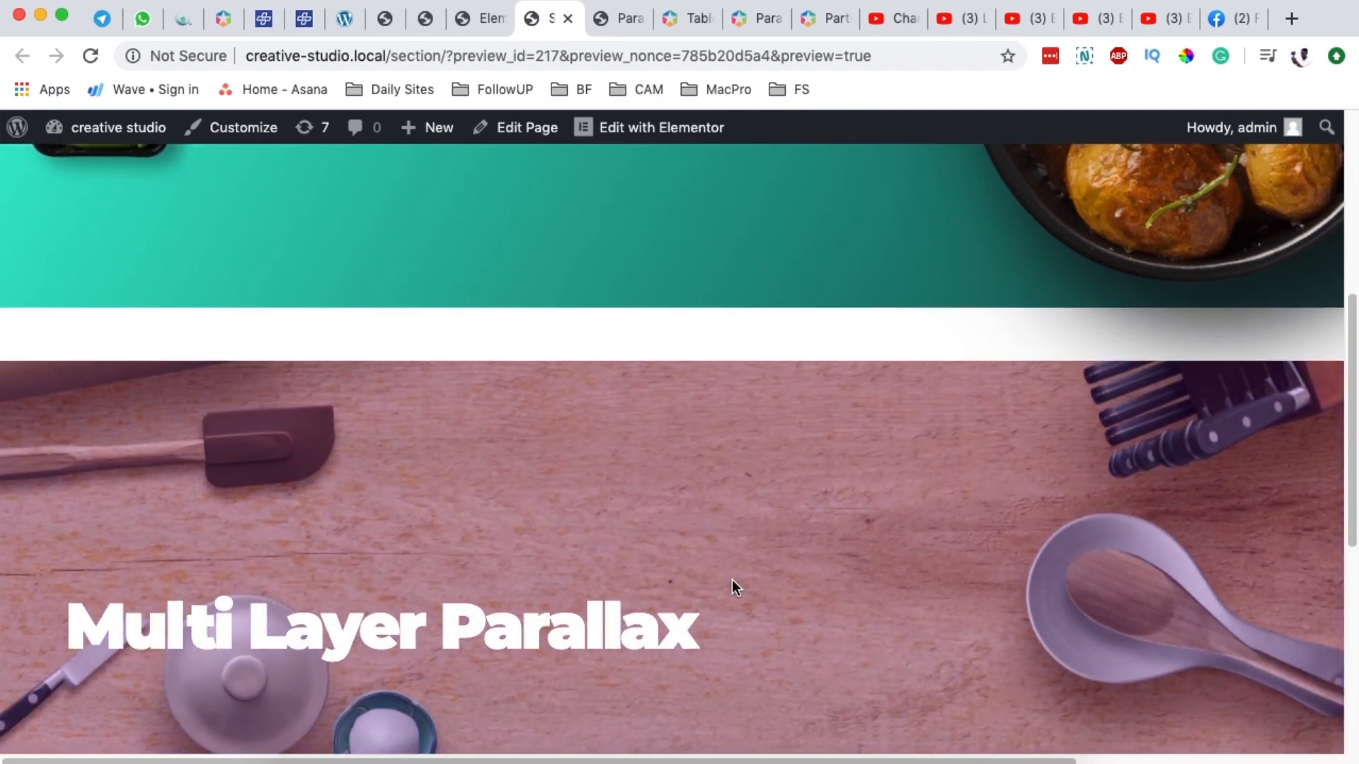
scroll(732, 579, "down", 1)
scroll(732, 576, "down", 1)
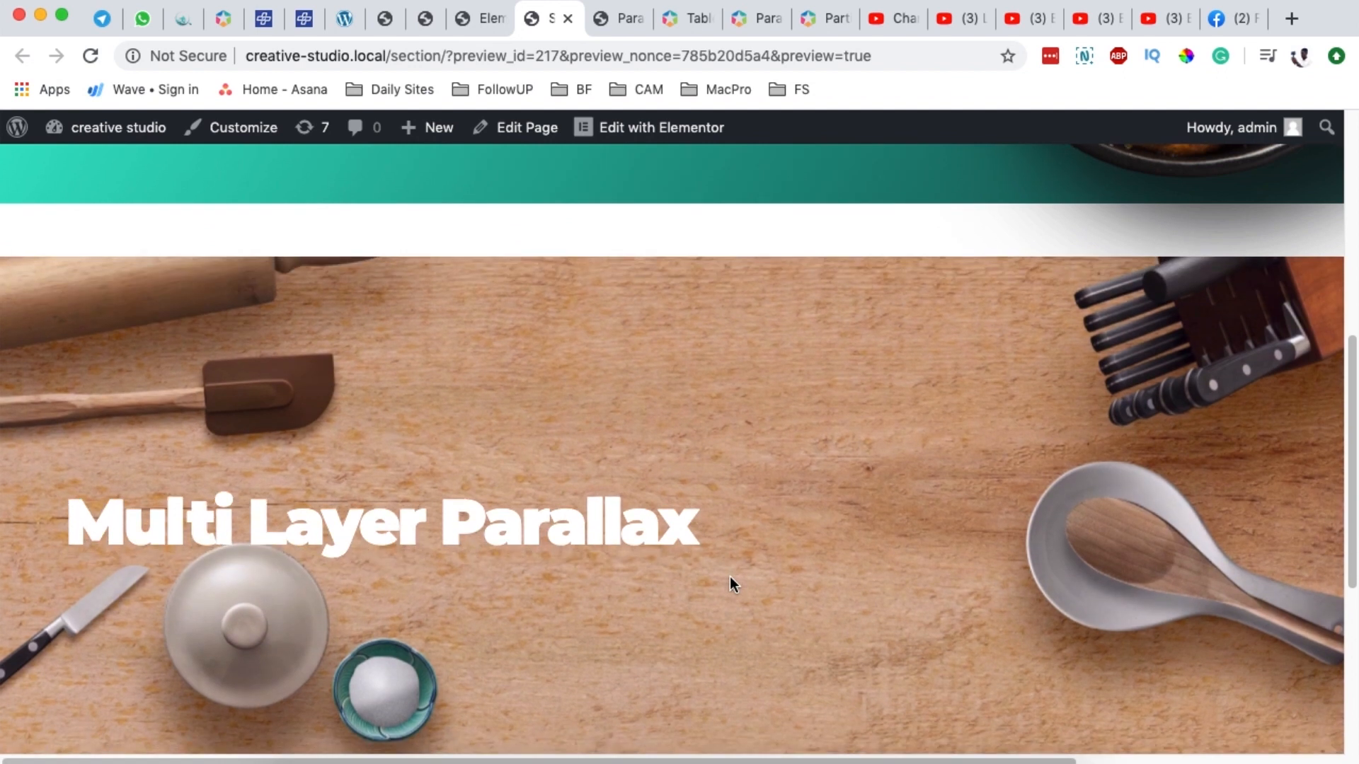
scroll(729, 576, "down", 1)
scroll(729, 576, "down", 2)
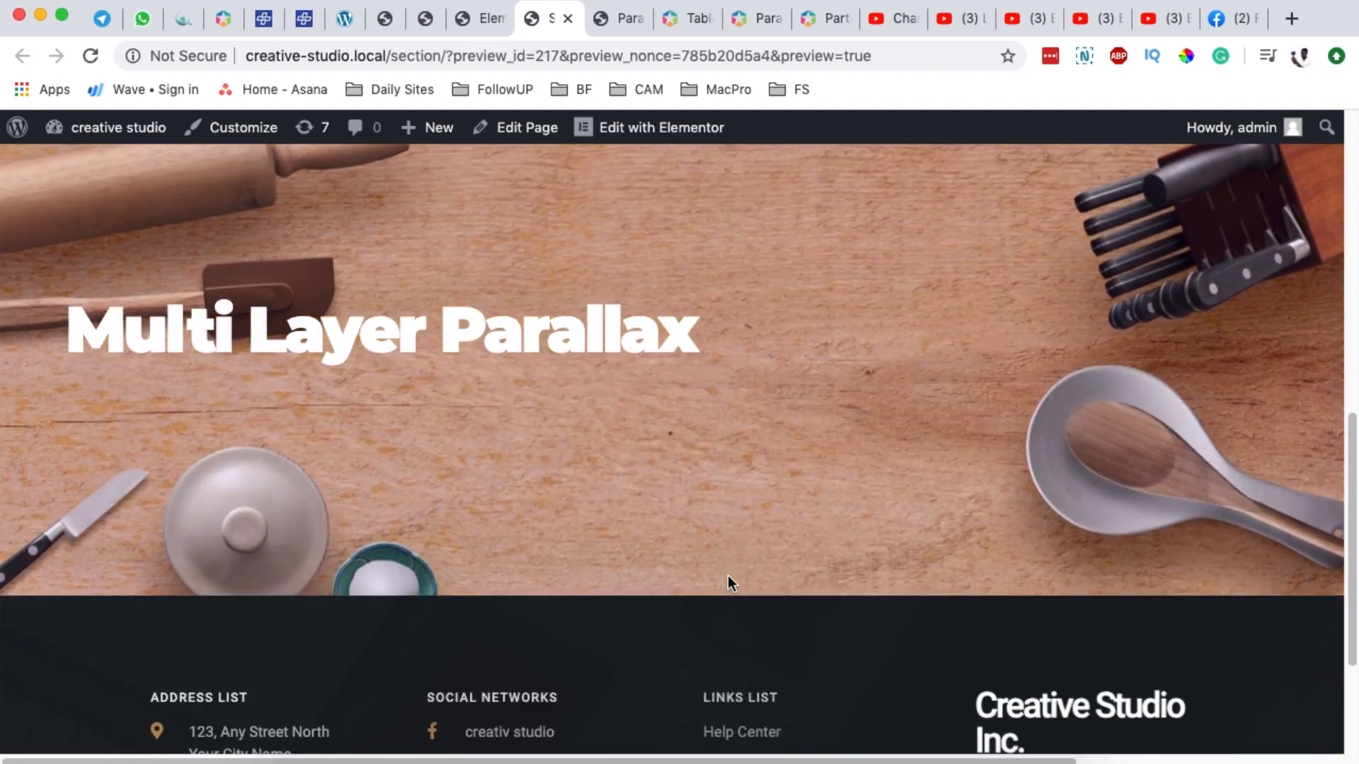
scroll(727, 575, "down", 1)
scroll(725, 571, "down", 2)
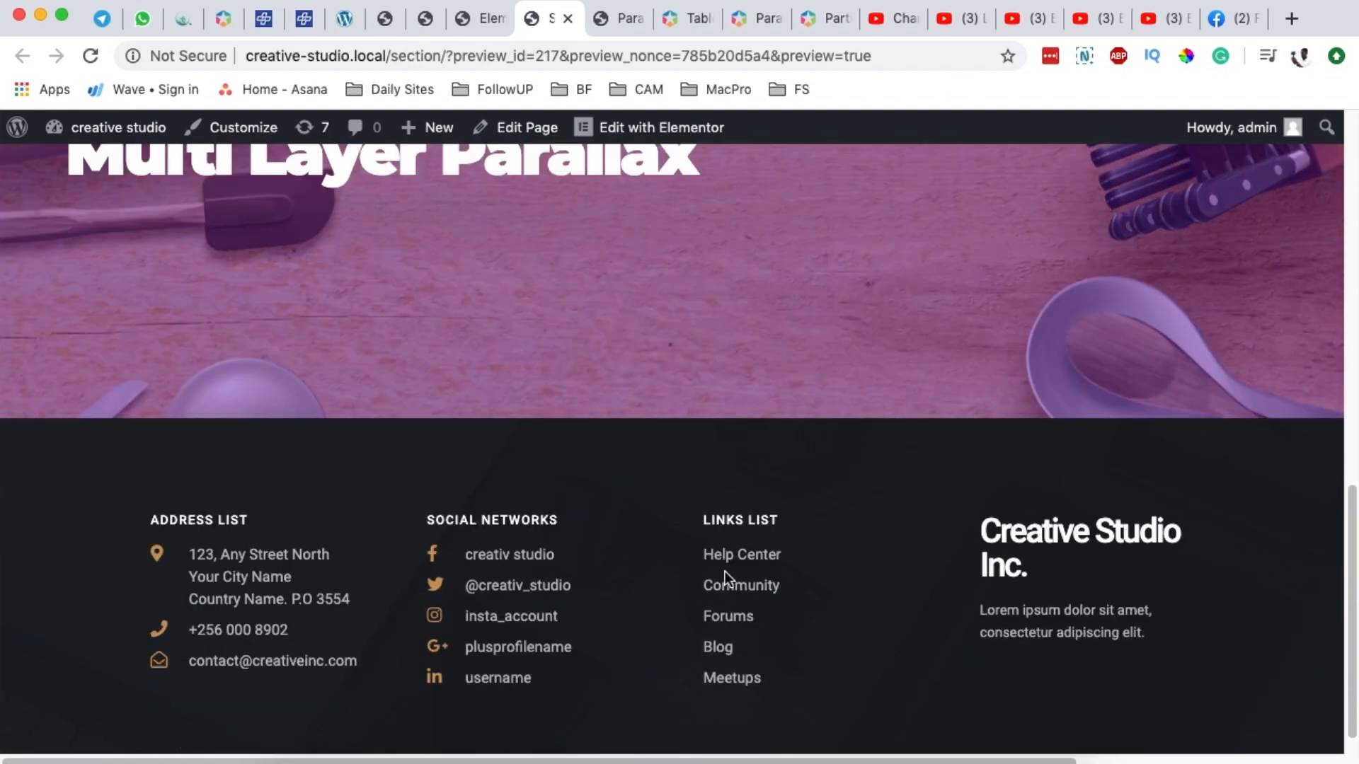
scroll(724, 566, "up", 10)
Step: Back in the Elementor editor, retitle the kitchen section's heading "Parallax Scroll + Opacity" and update the page
left_click(482, 21)
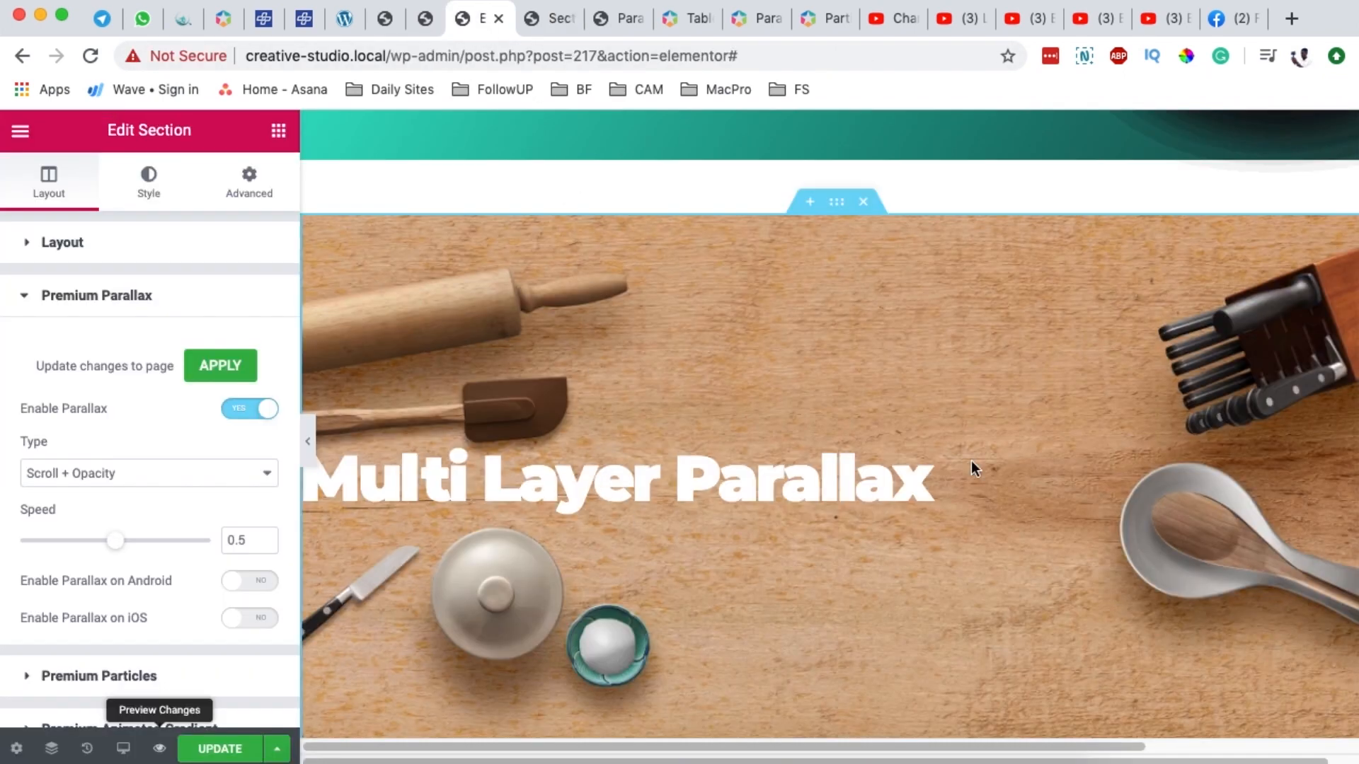
left_click(357, 499)
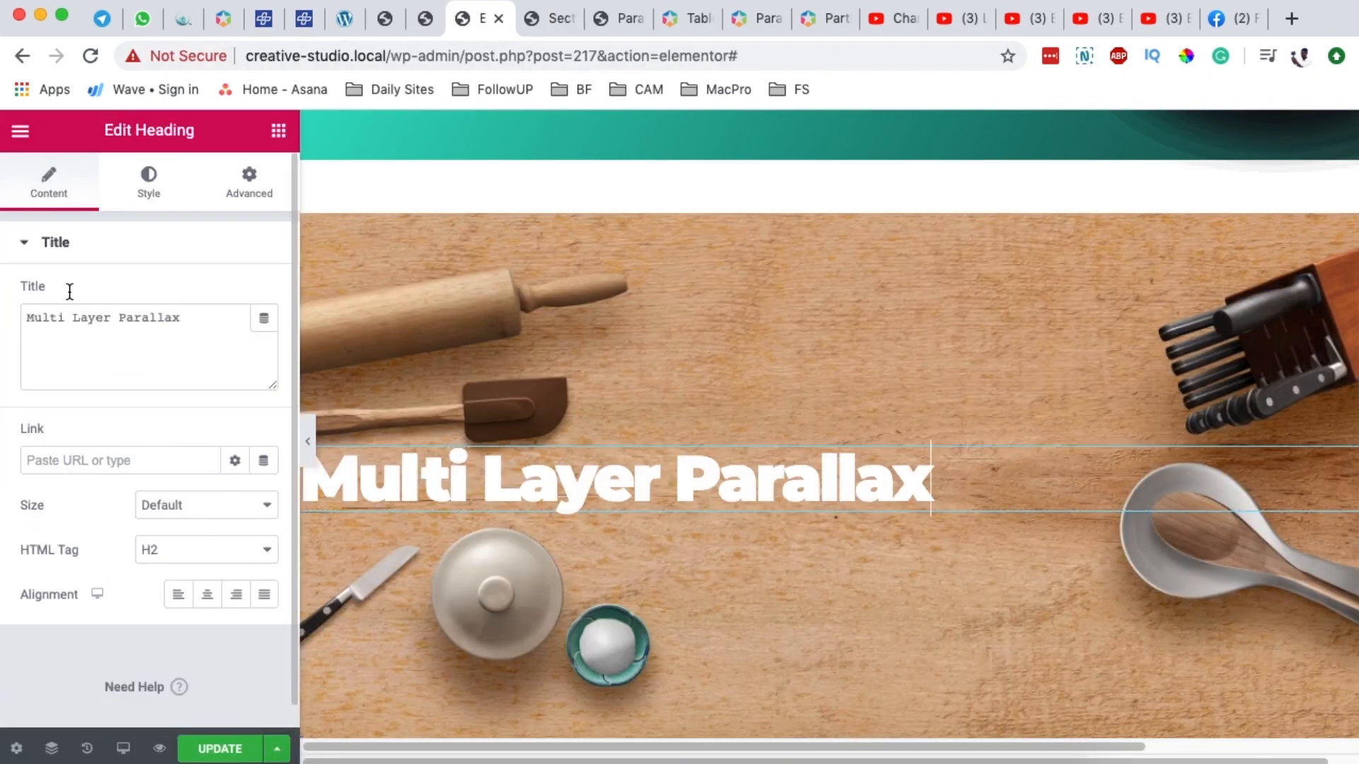
triple_click(37, 318)
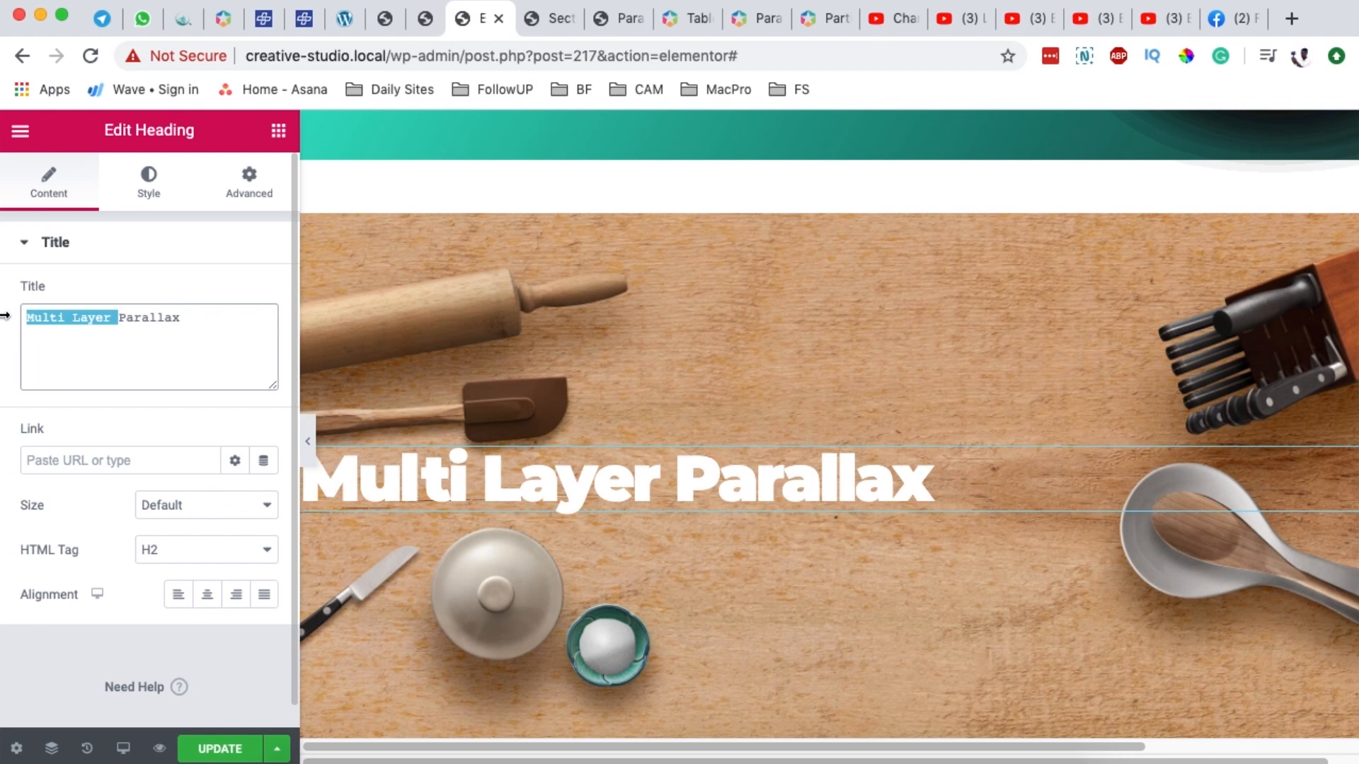
key("BackSpace")
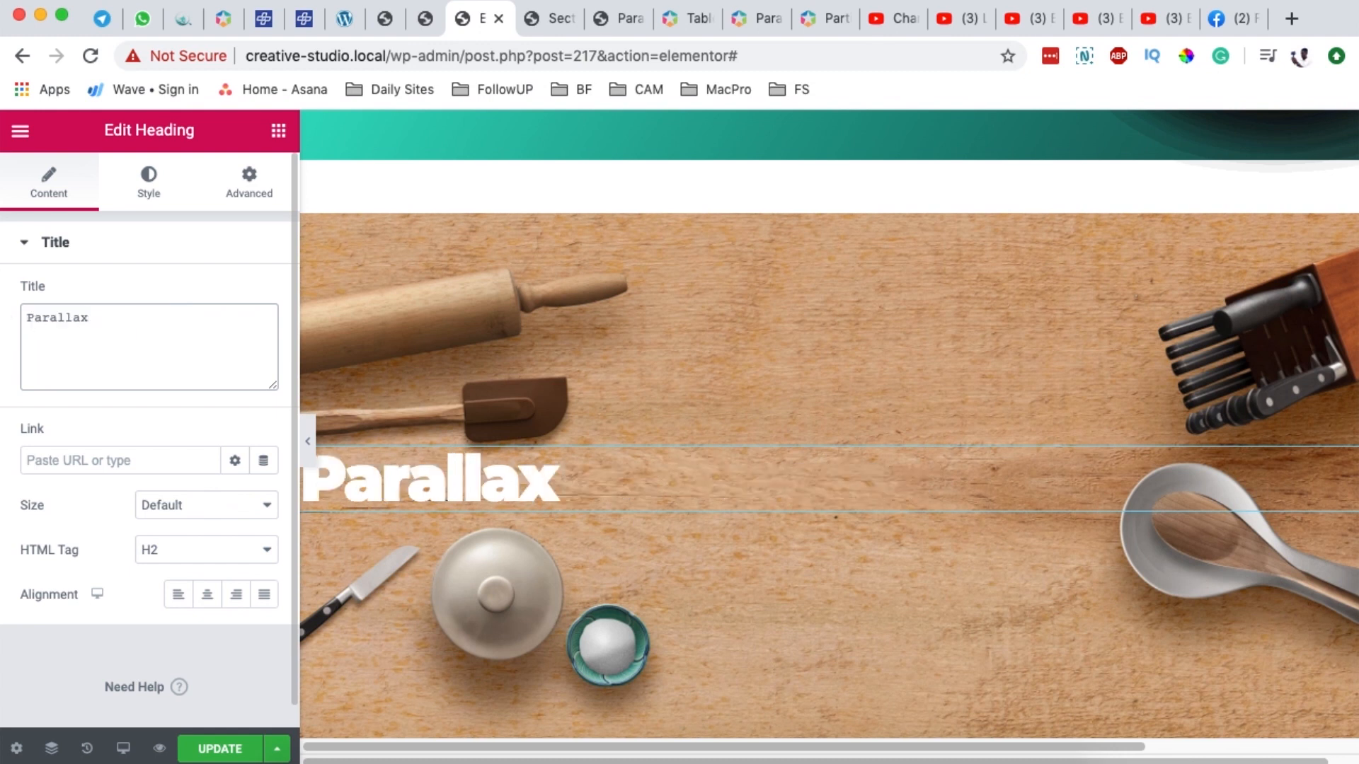
type("ll")
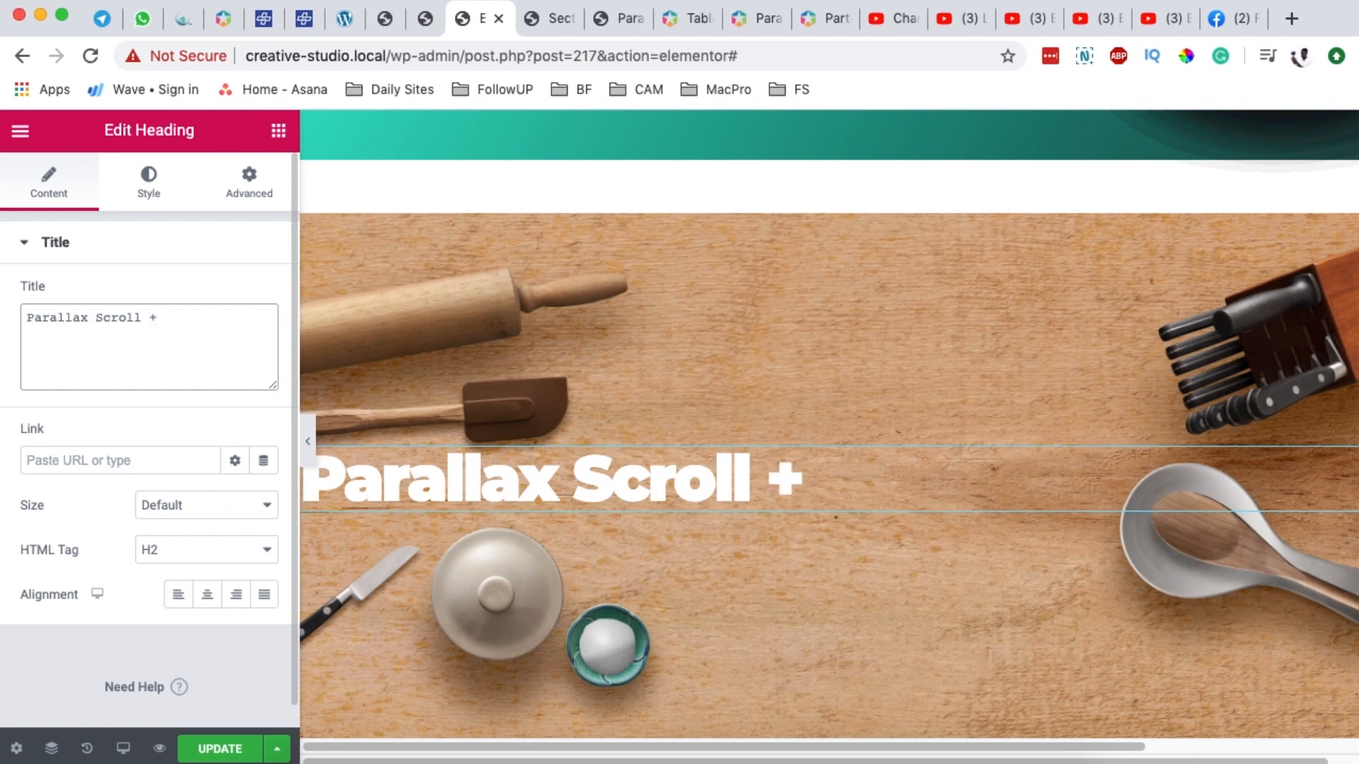
type(" + Opacity")
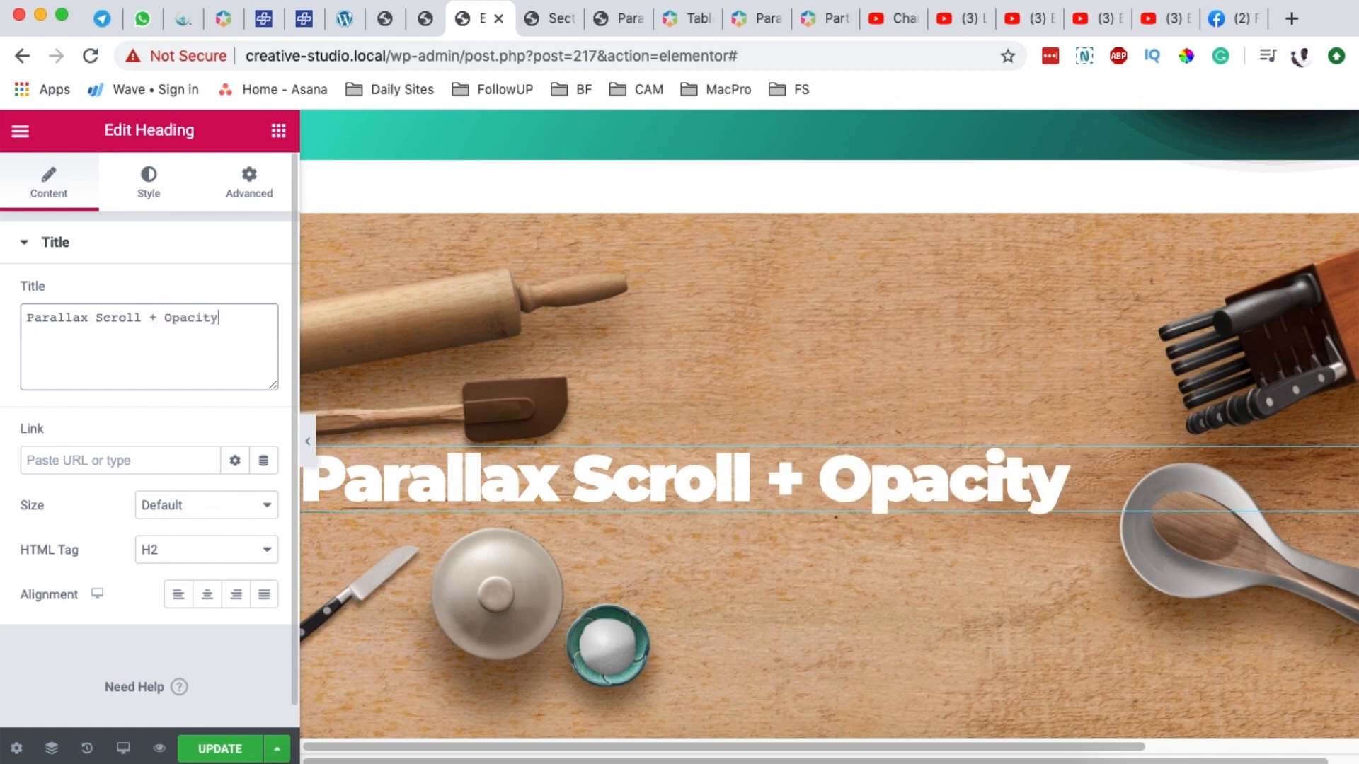
left_click(227, 748)
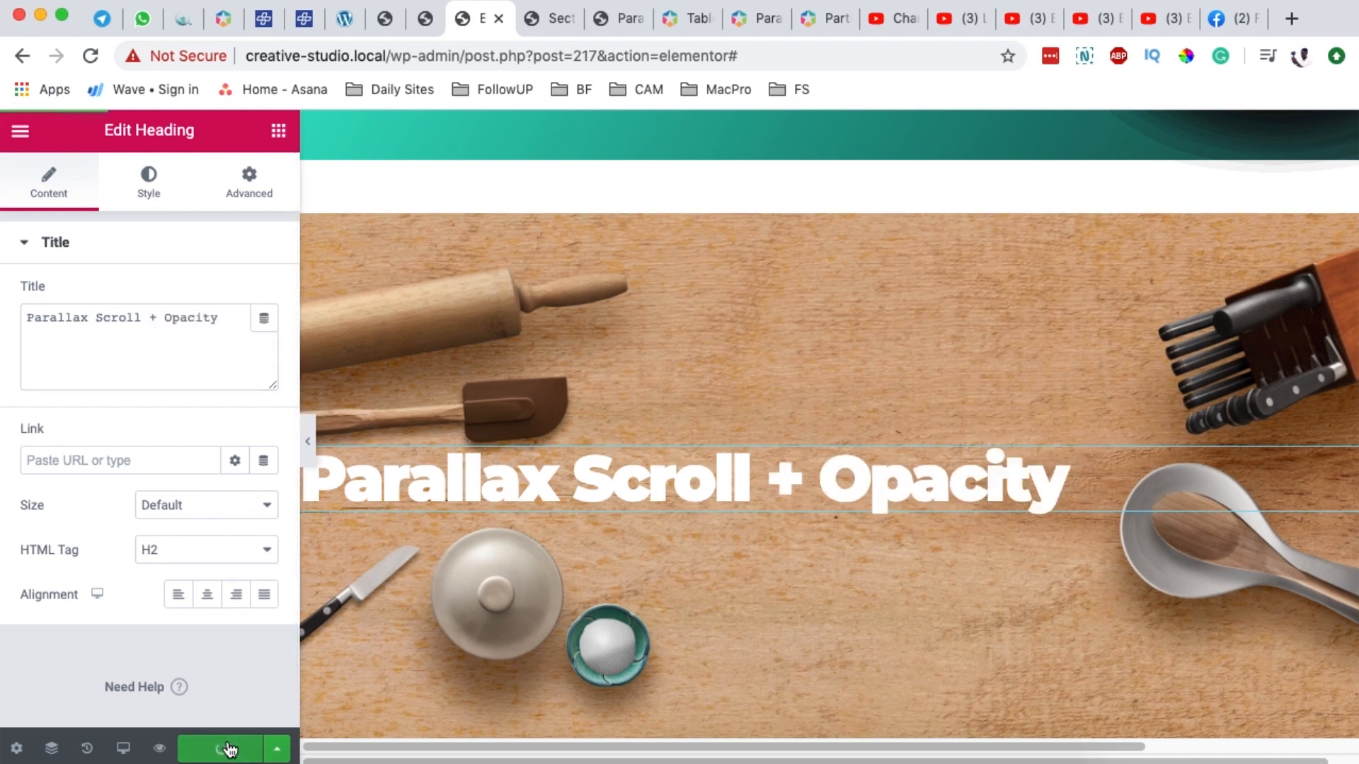
Step: Check the retitled kitchen section and its scroll and opacity effect in the page preview
left_click(545, 19)
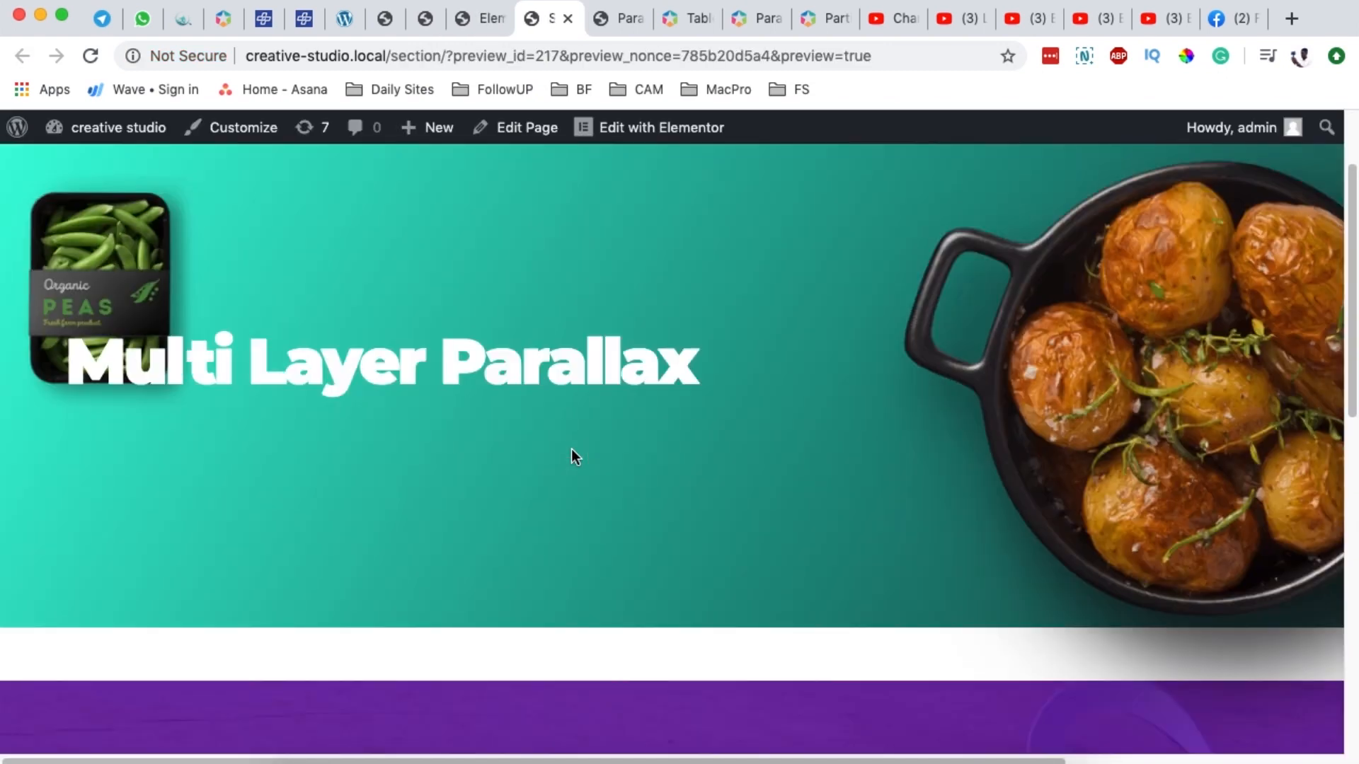
scroll(573, 456, "down", 3)
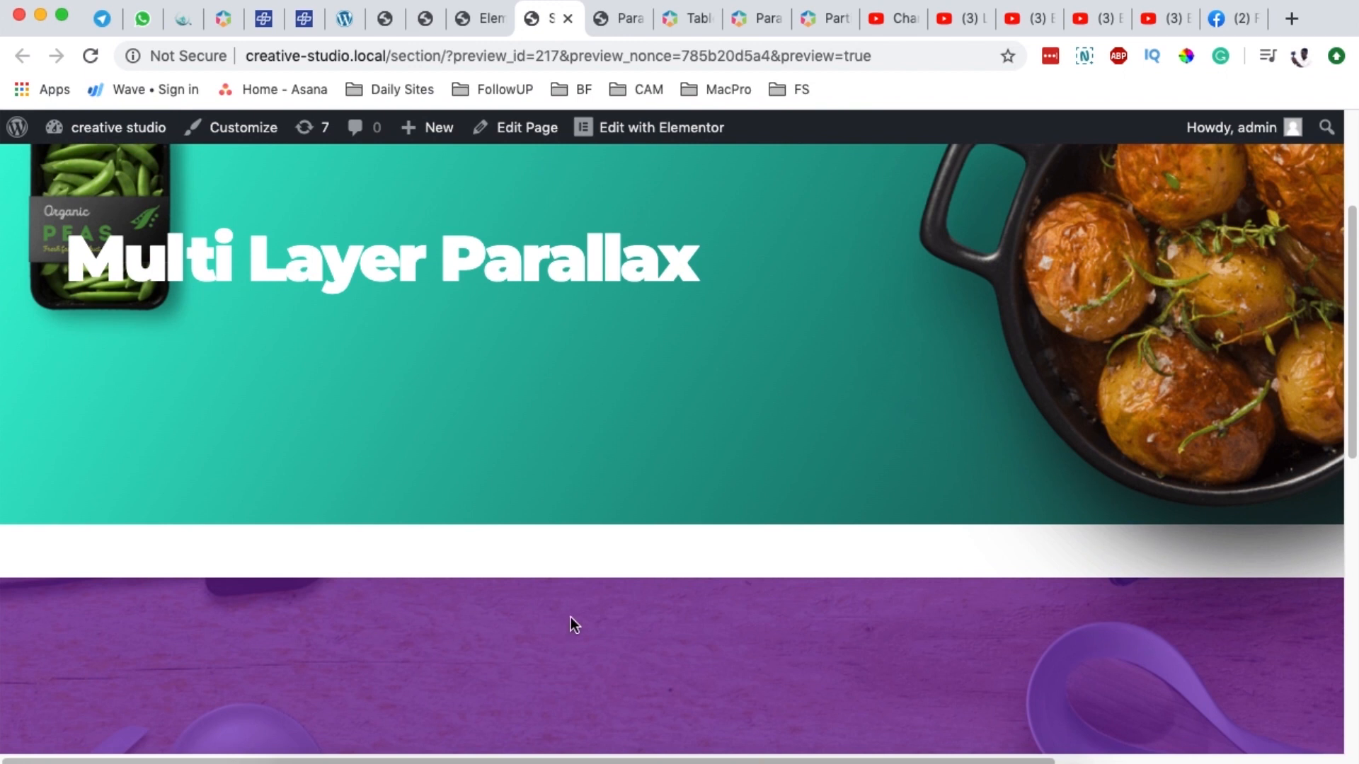
scroll(570, 608, "down", 5)
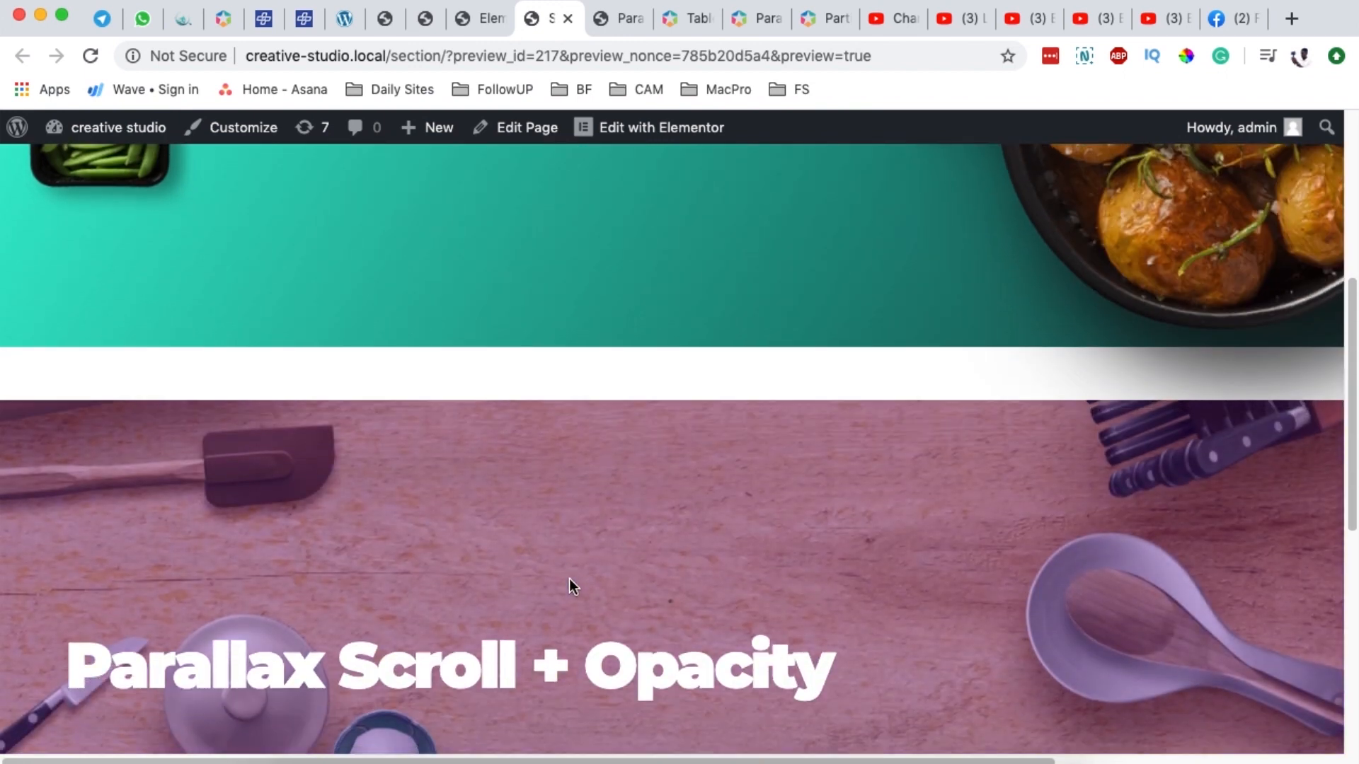
scroll(570, 580, "down", 5)
scroll(570, 575, "down", 5)
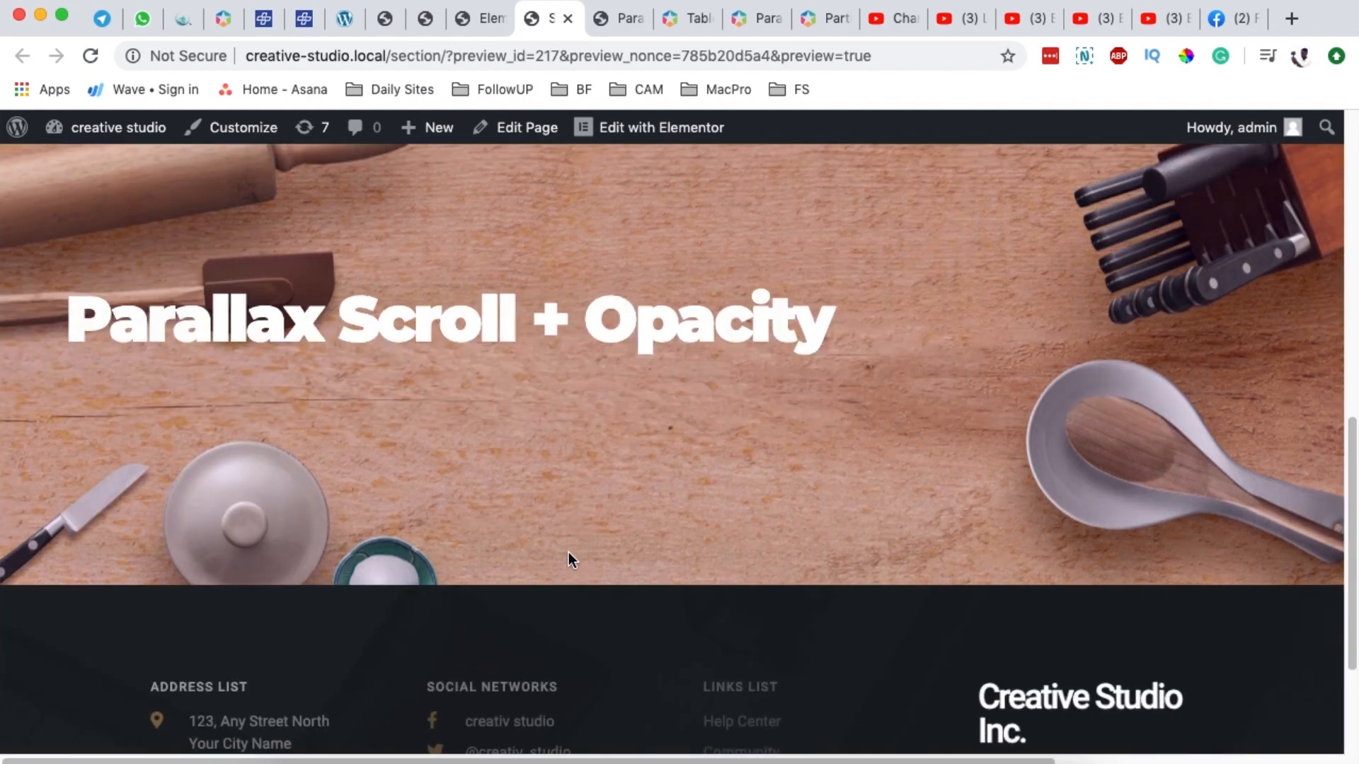
Step: Back in the Elementor editor, change the kitchen section's parallax type to Auto Moving Background and update the page
scroll(569, 553, "down", 5)
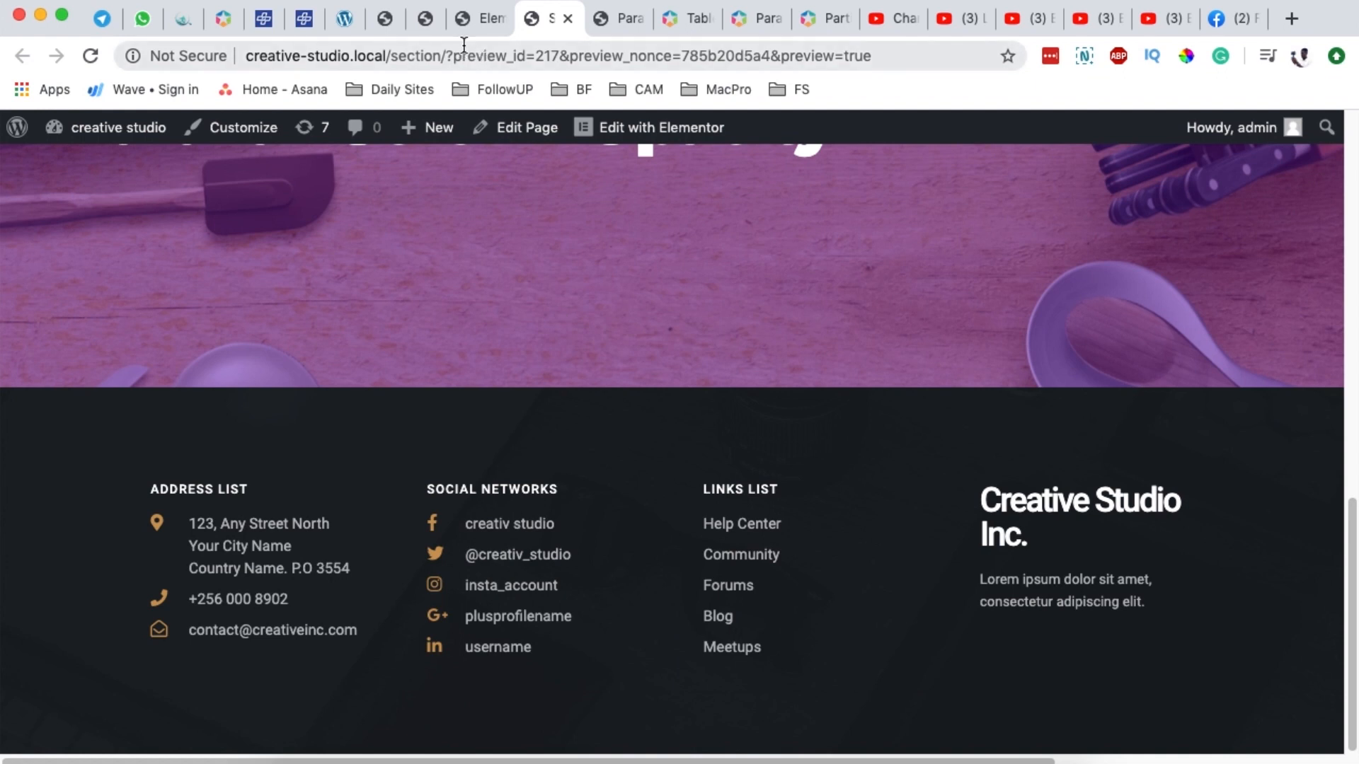
left_click(475, 21)
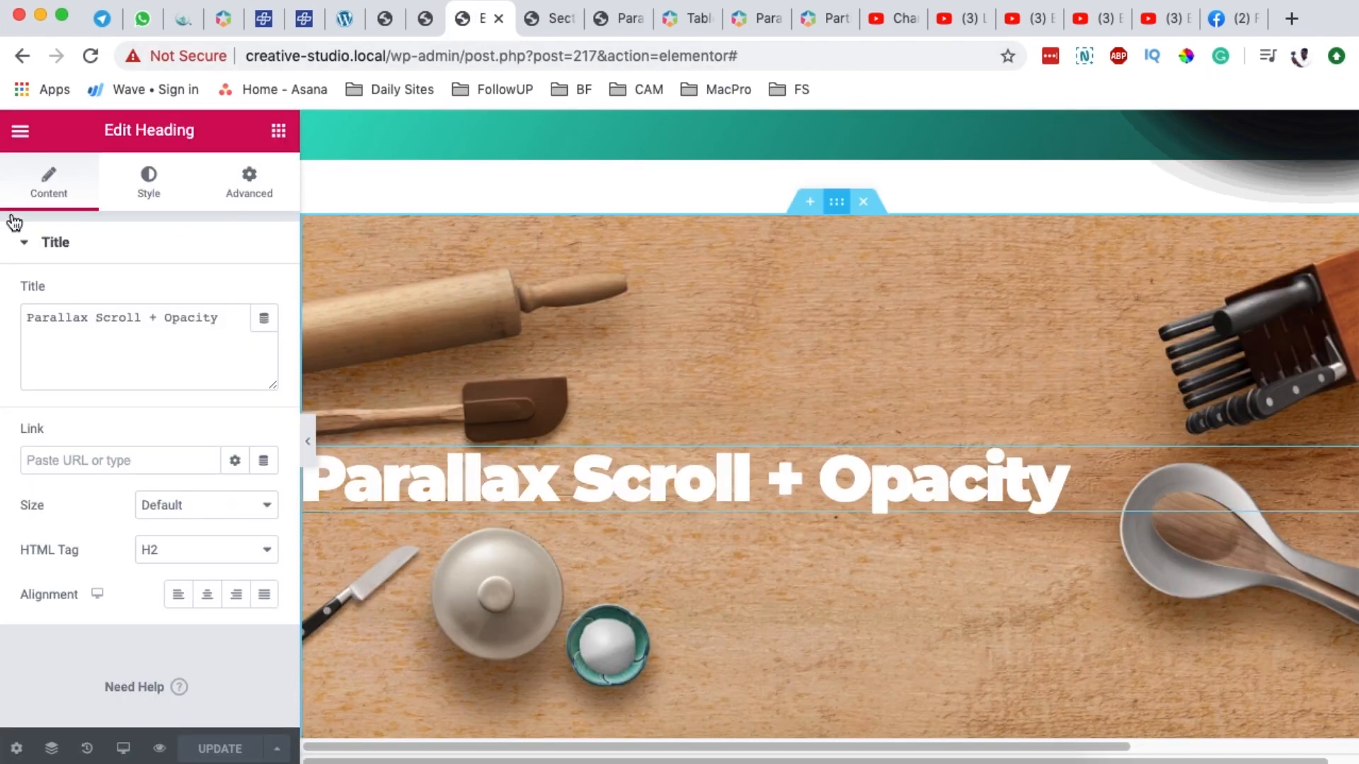
scroll(157, 480, "down", 1)
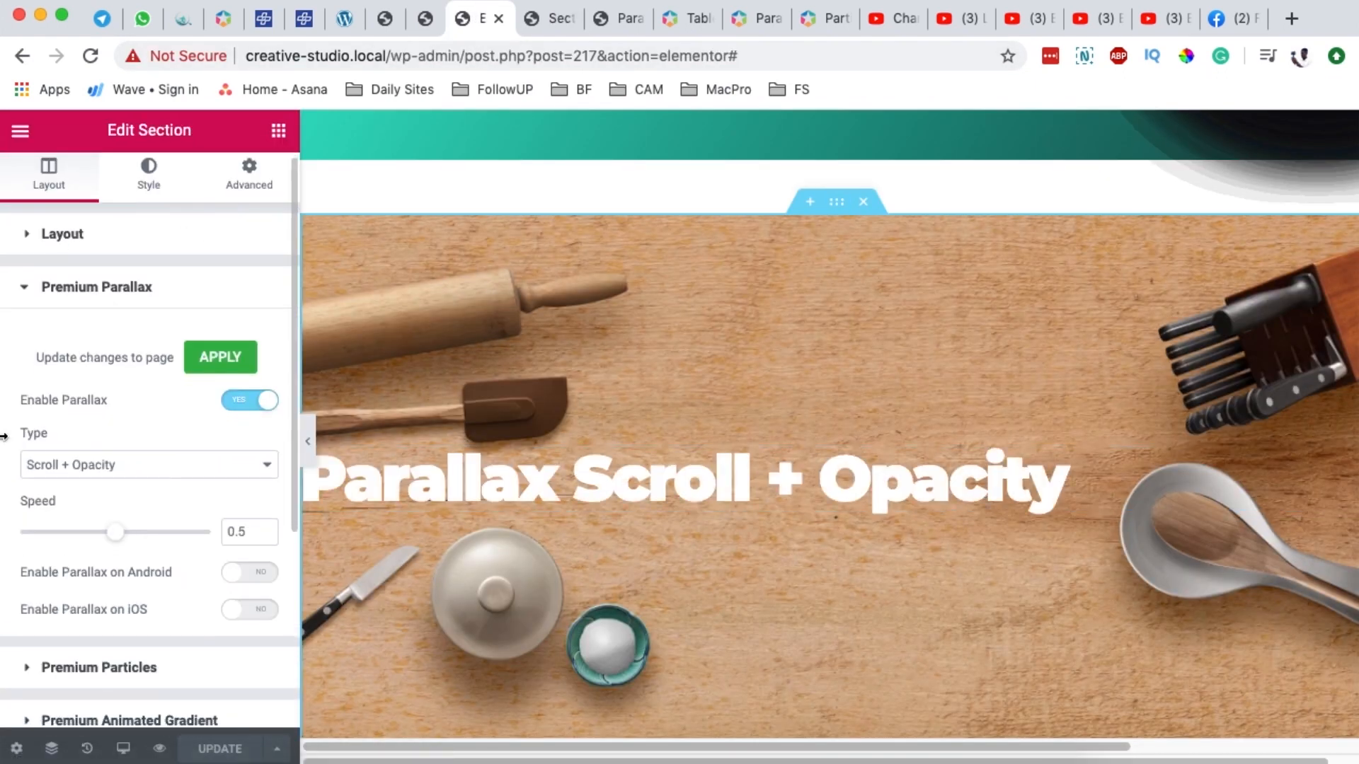
left_click(216, 476)
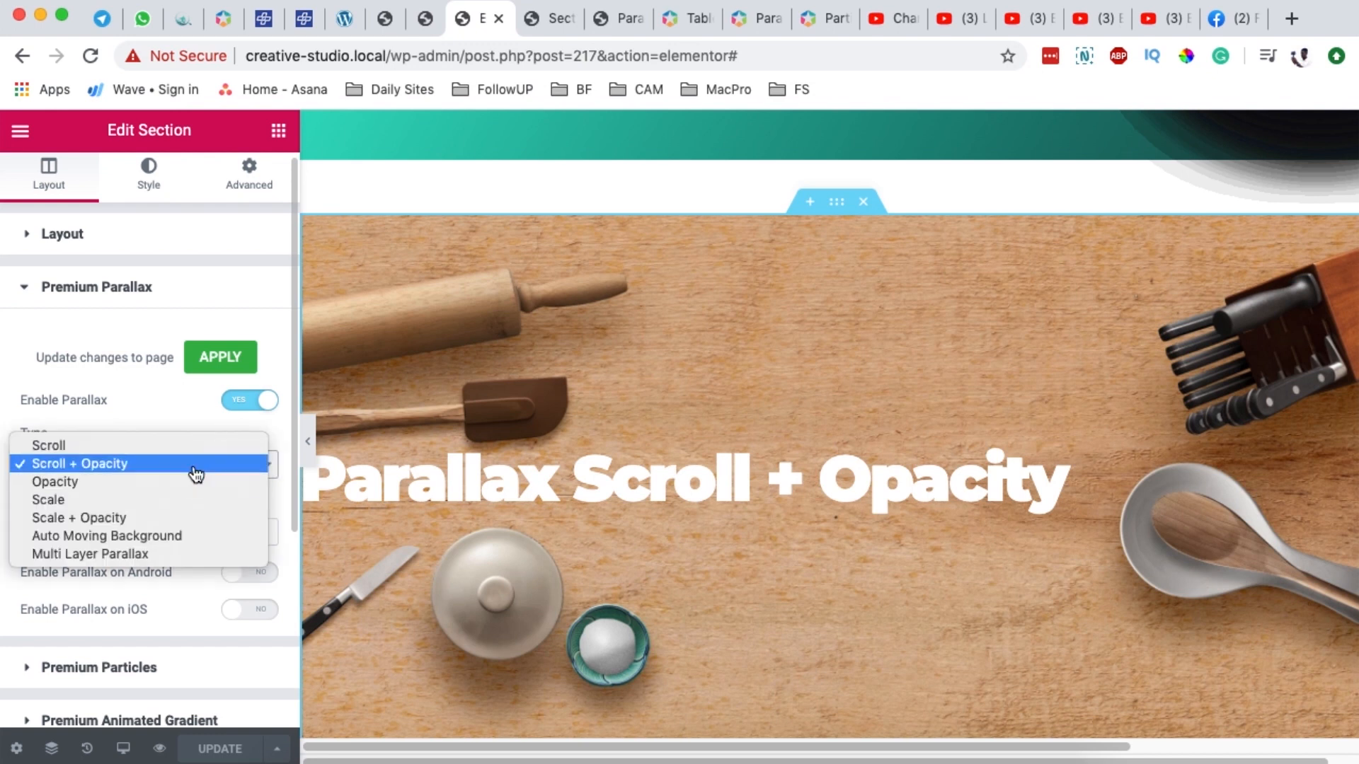
left_click(192, 537)
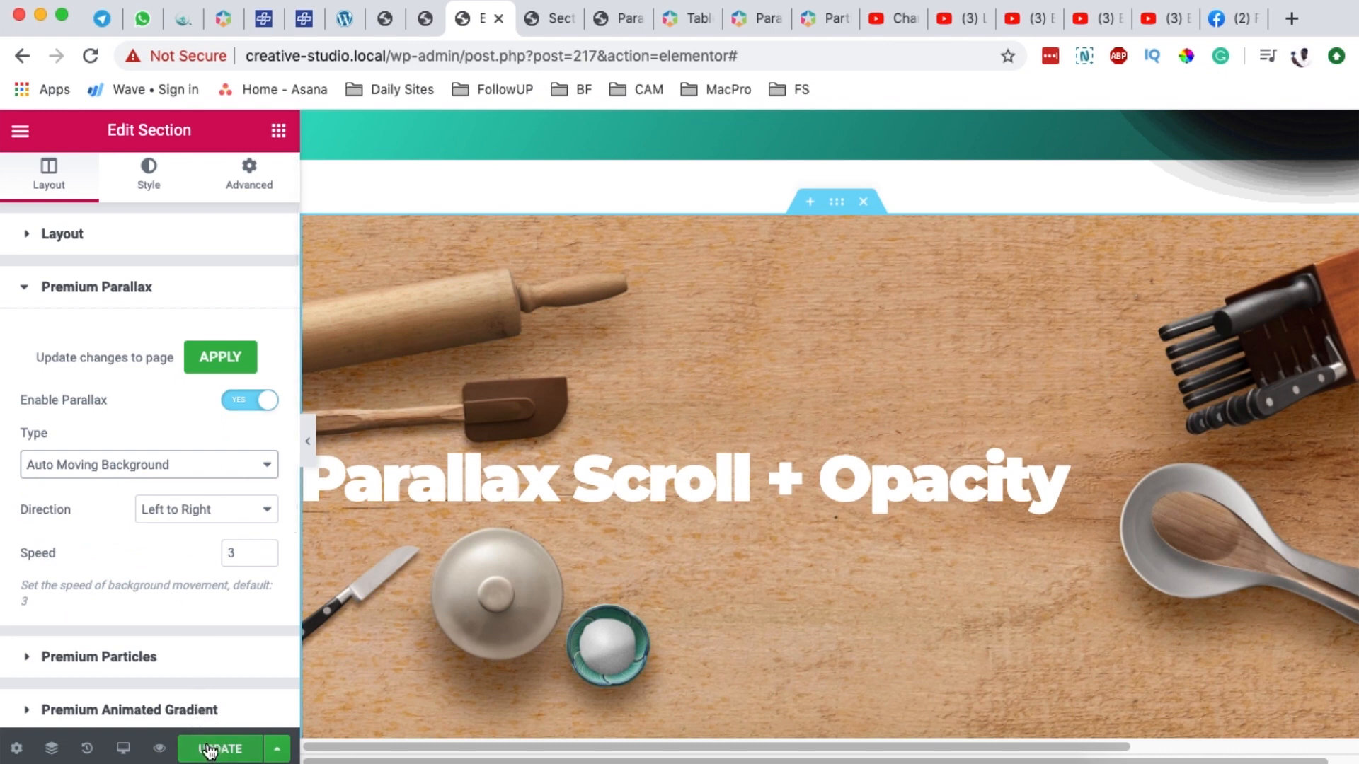
Step: Check the kitchen section's moving background in the page preview, and review the available parallax types in the editor
left_click(551, 20)
scroll(631, 339, "down", 5)
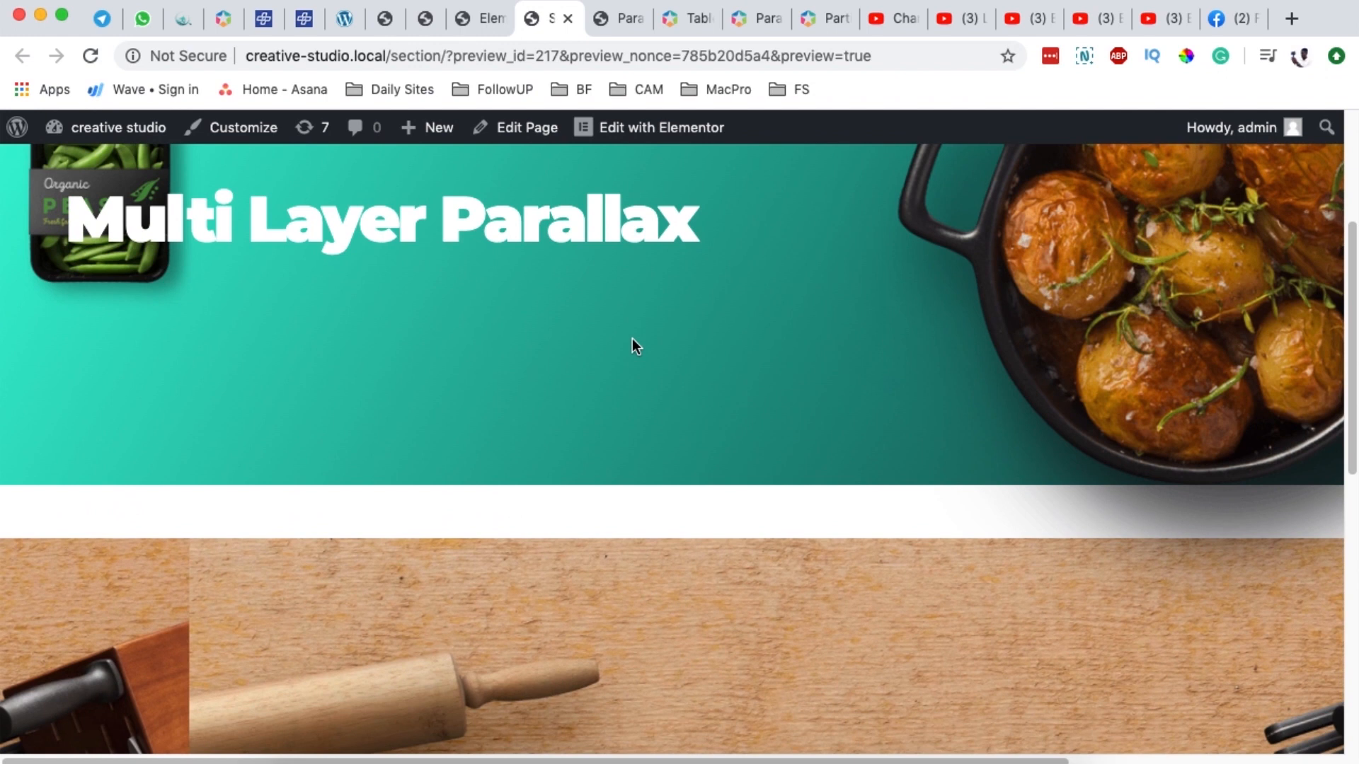
scroll(631, 334, "down", 3)
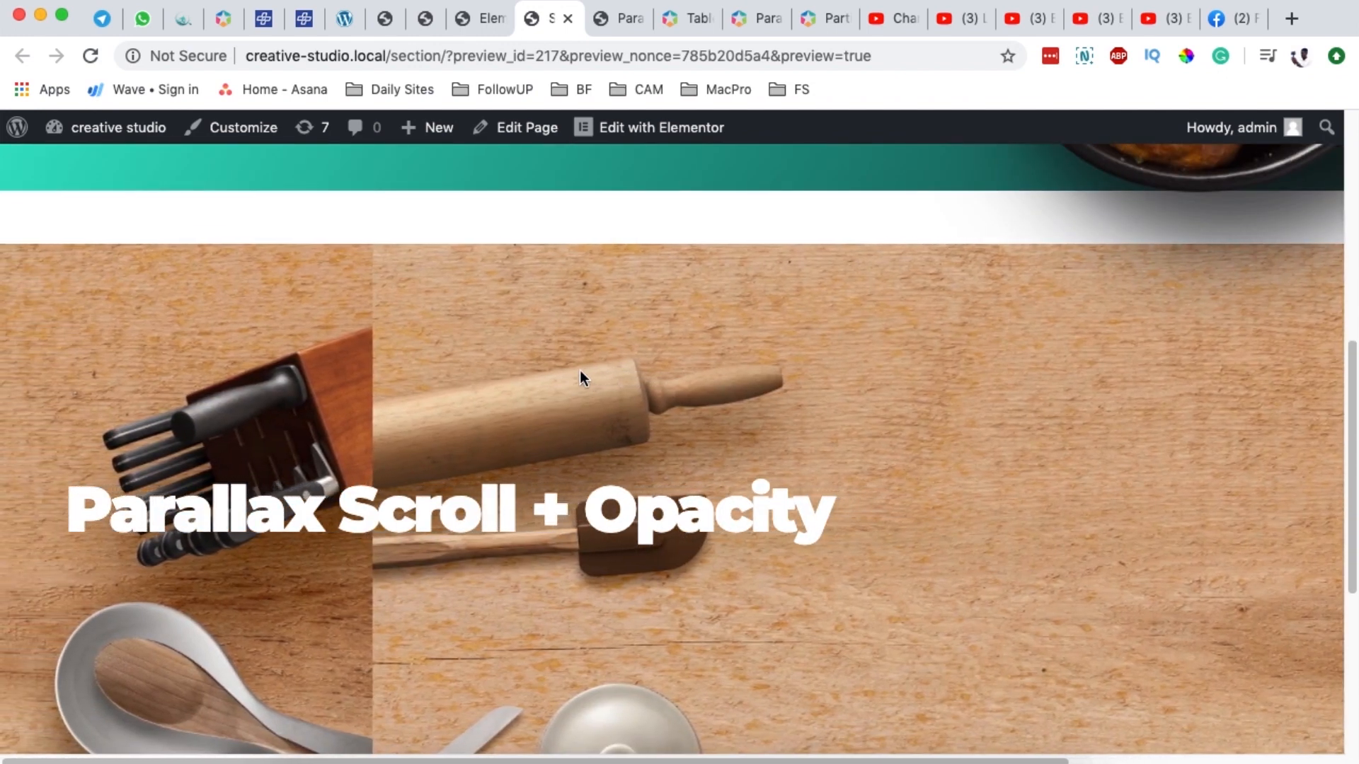
left_click(134, 464)
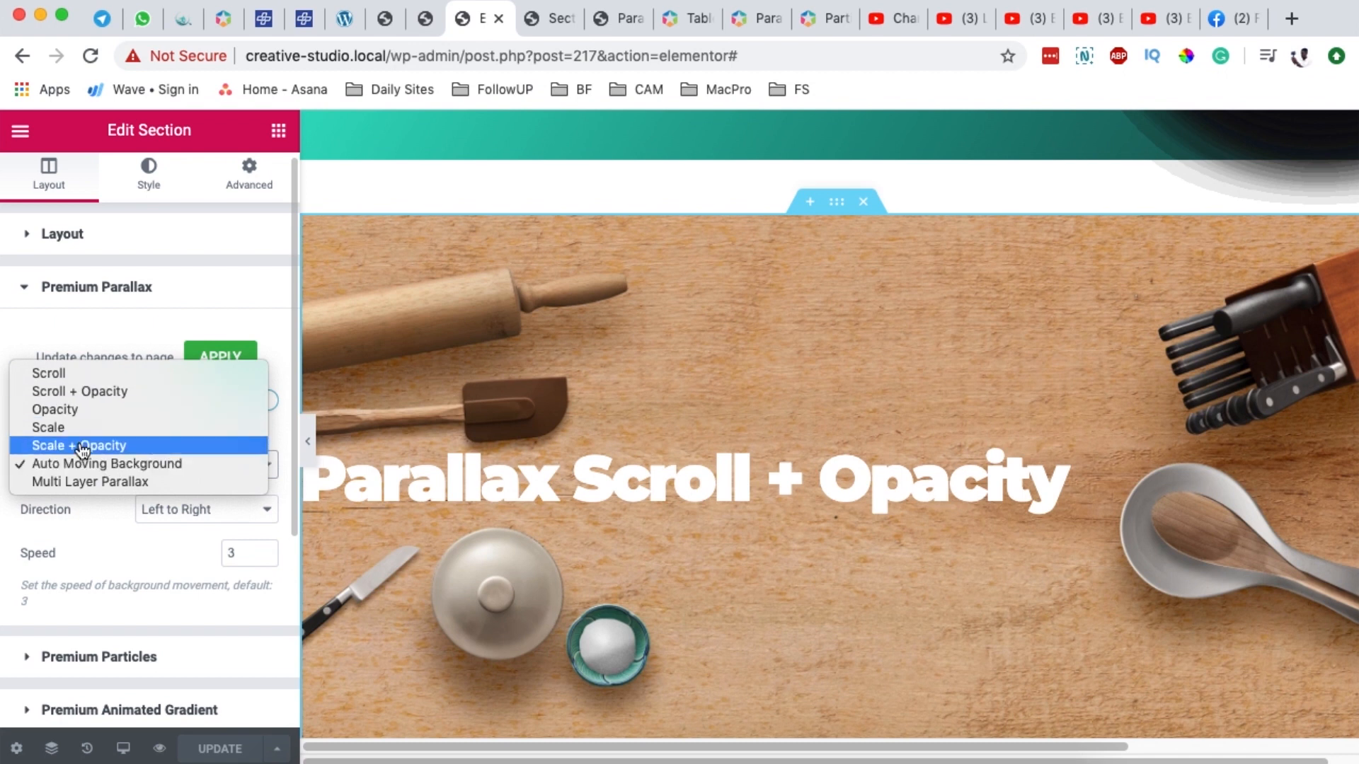
left_click(94, 342)
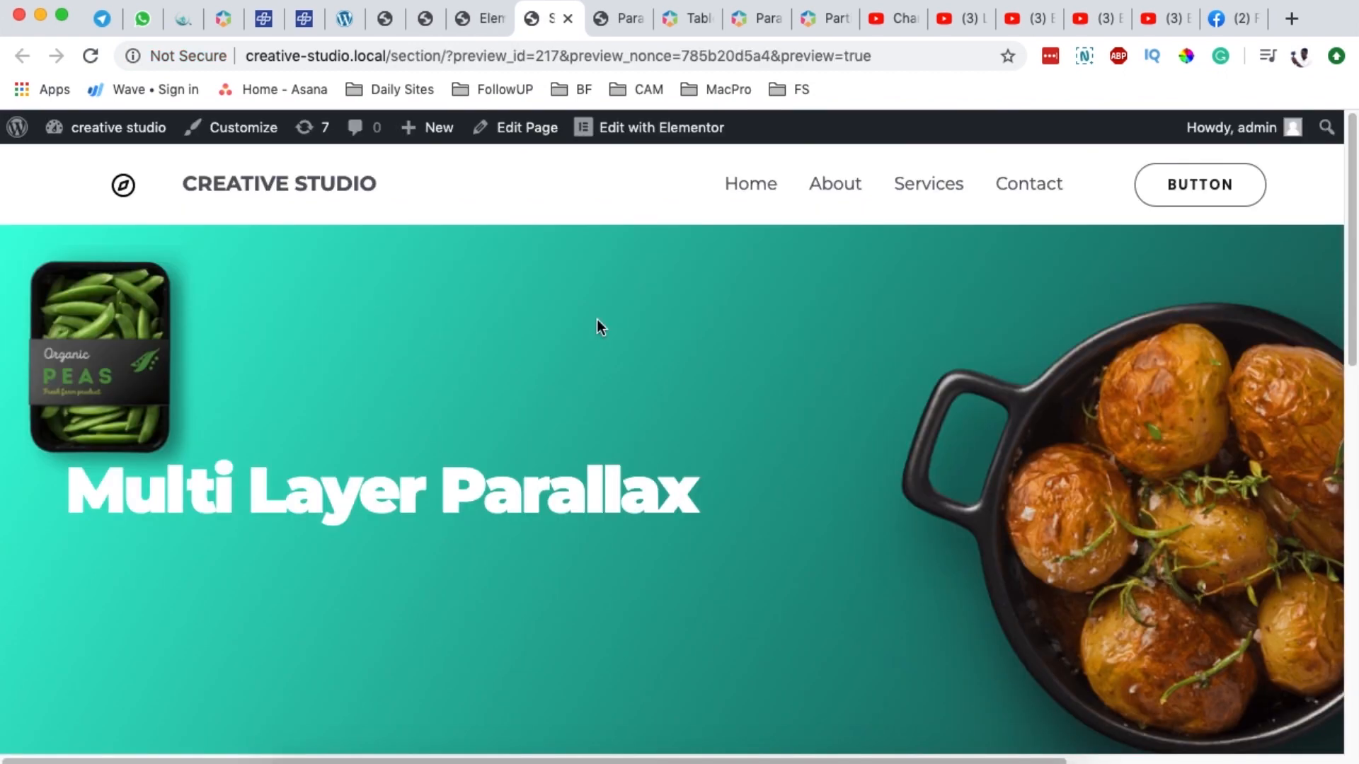
Step: Examine the previewed page from the multi-layer food section down to the kitchen section's automatically moving background
scroll(596, 320, "down", 6)
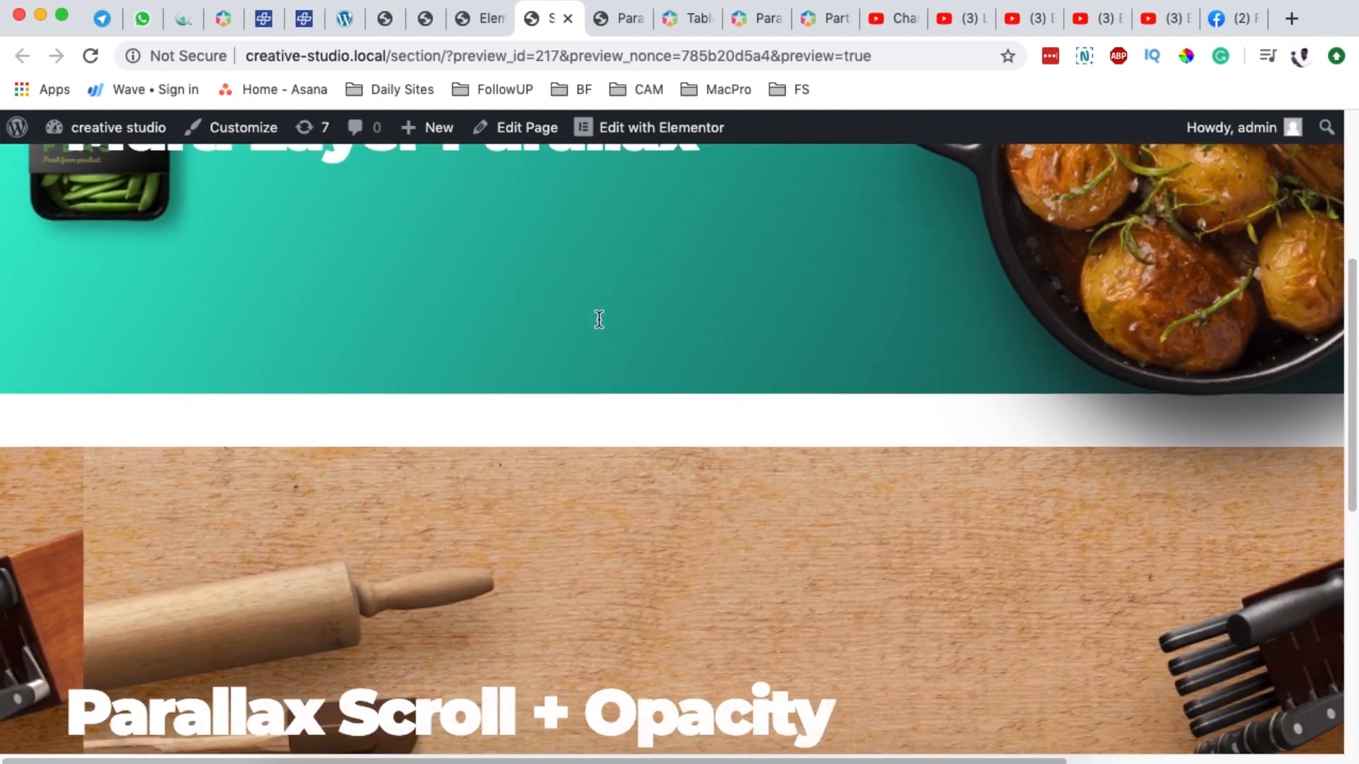
scroll(598, 320, "down", 4)
scroll(598, 320, "up", 8)
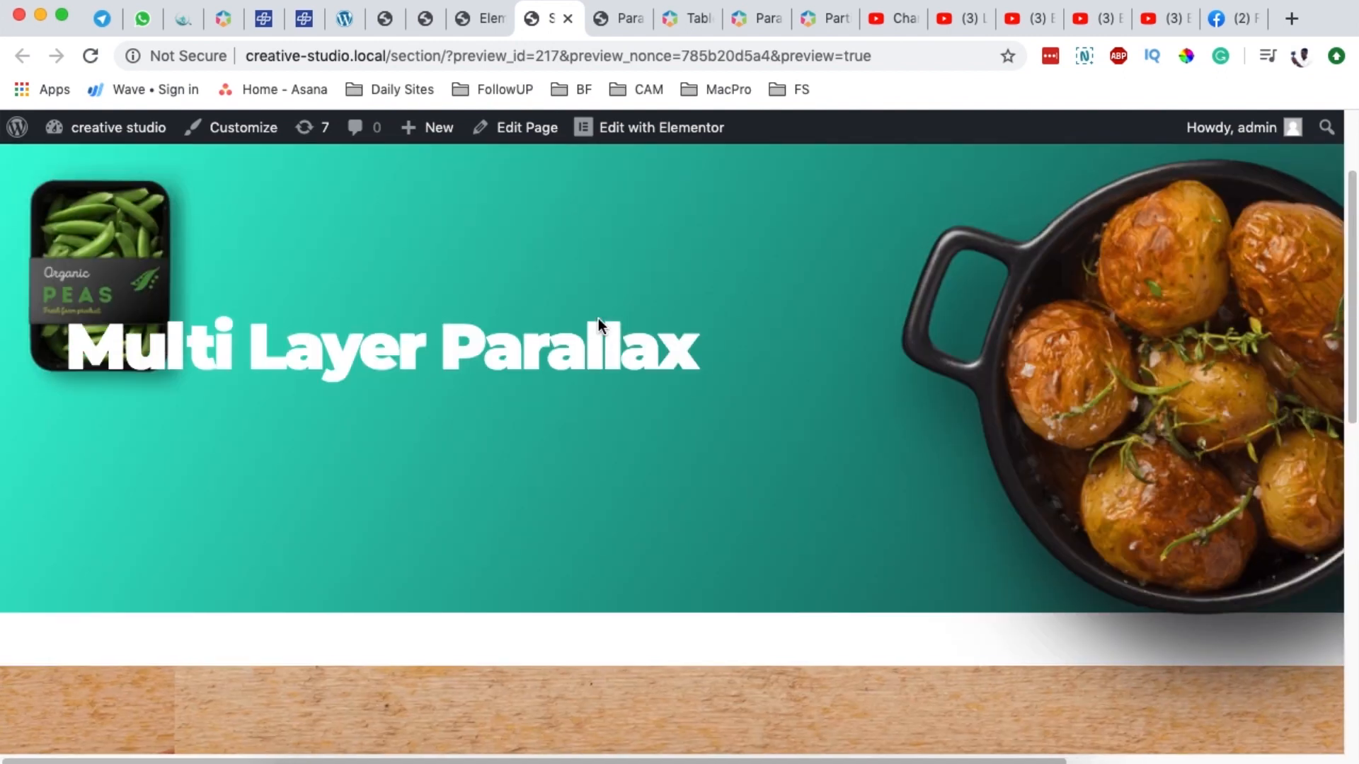
scroll(467, 361, "up", 3)
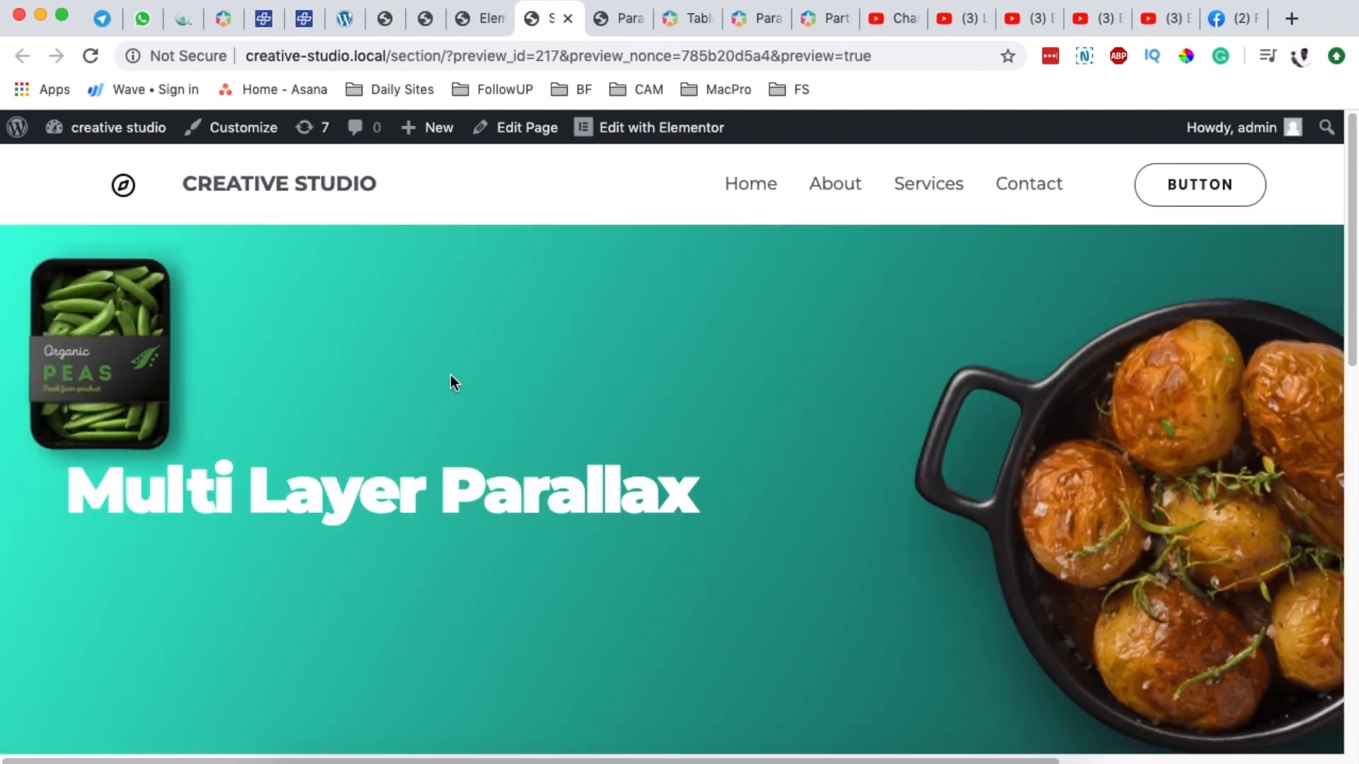
scroll(601, 453, "down", 1)
scroll(596, 436, "down", 3)
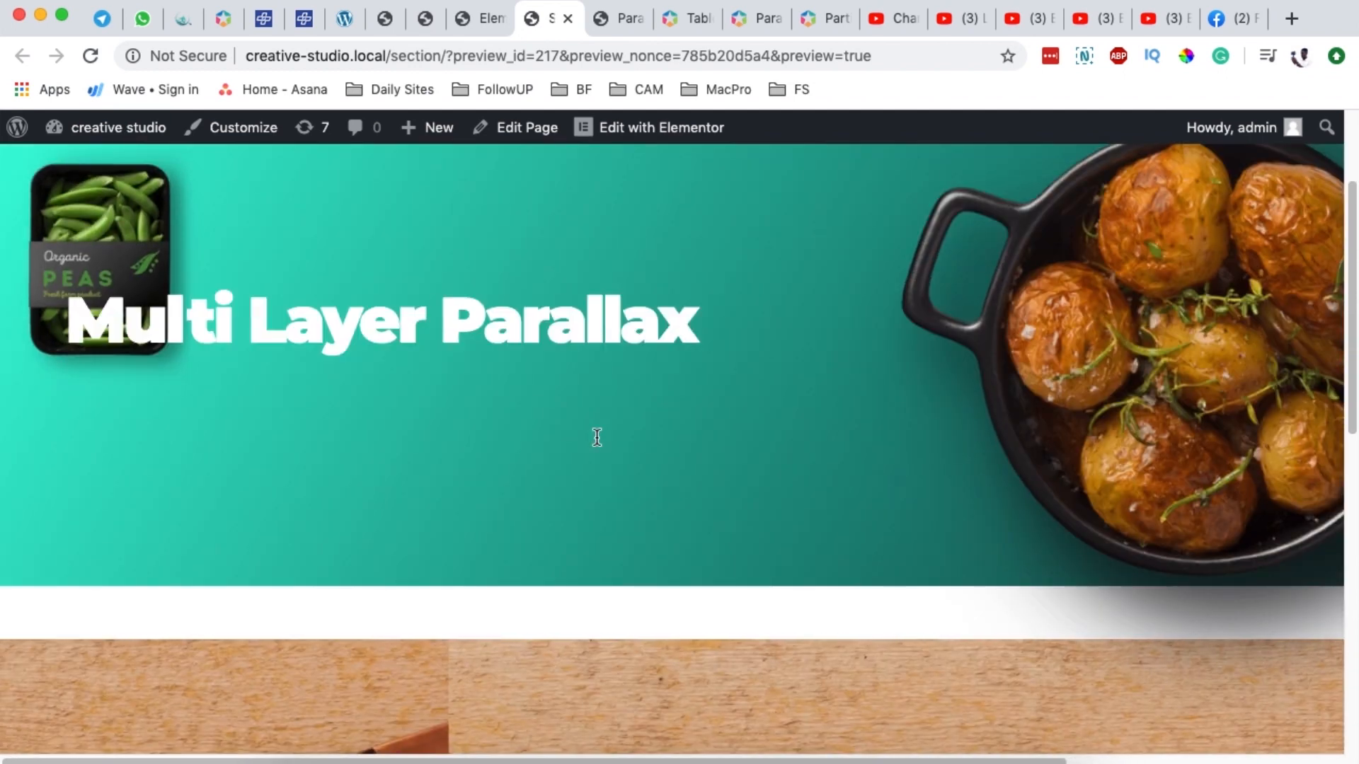
scroll(596, 439, "down", 4)
scroll(596, 436, "down", 4)
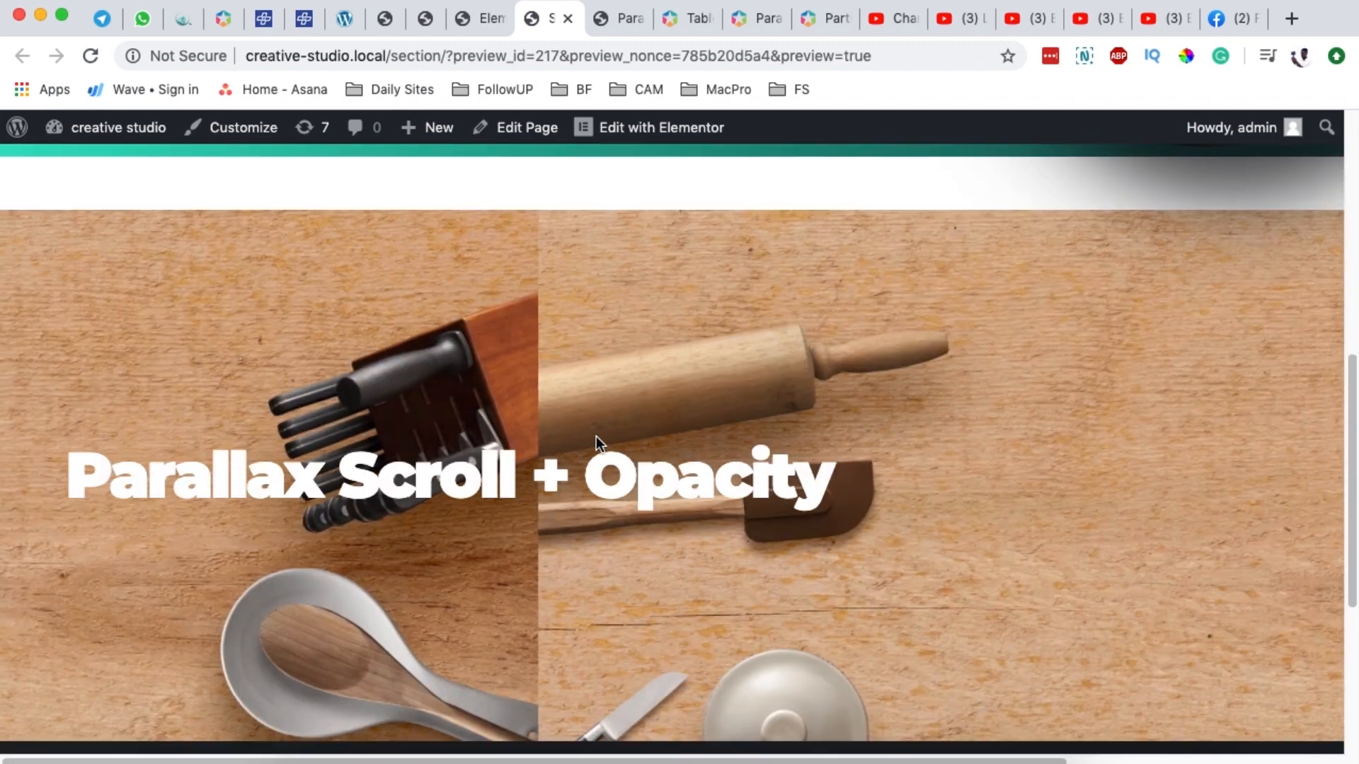